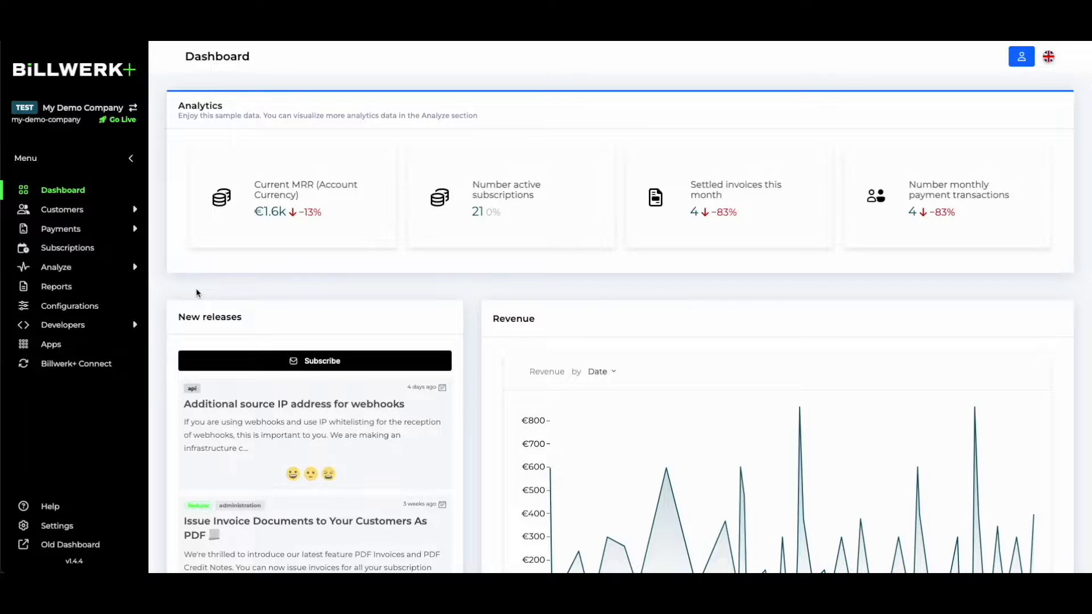
Step: Open the account settings, review the basic information, location and logo sections, and save the settings
left_click(77, 531)
left_click(415, 154)
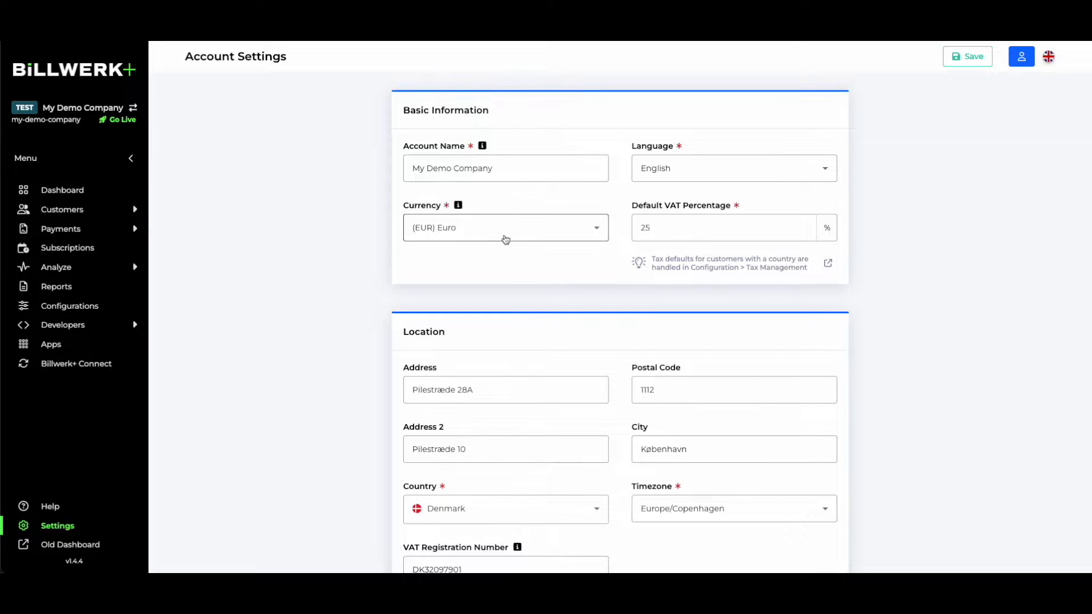
scroll(500, 292, "down", 5)
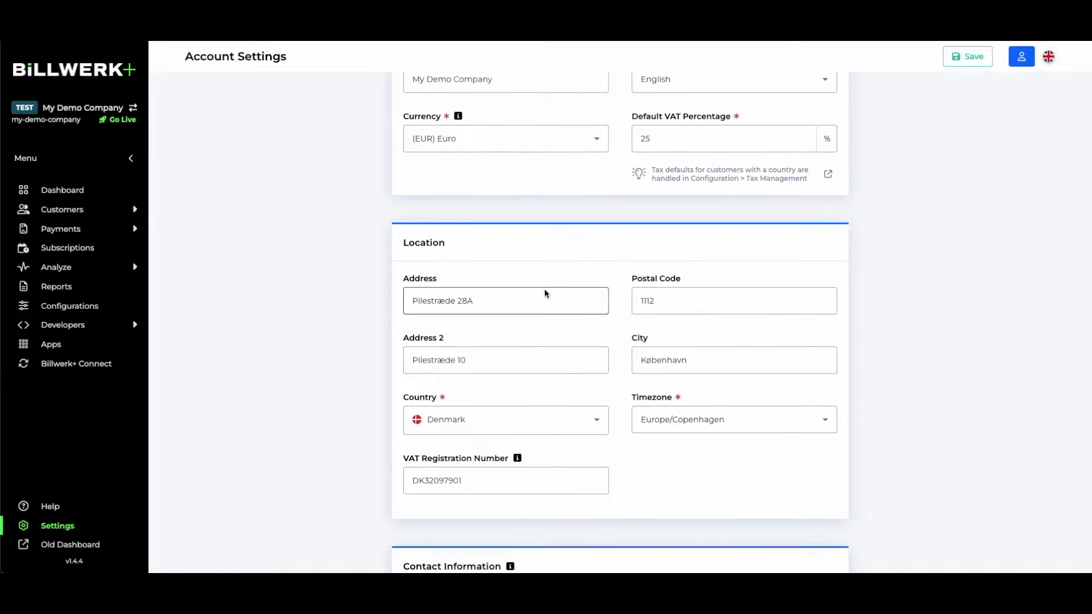
scroll(570, 418, "down", 10)
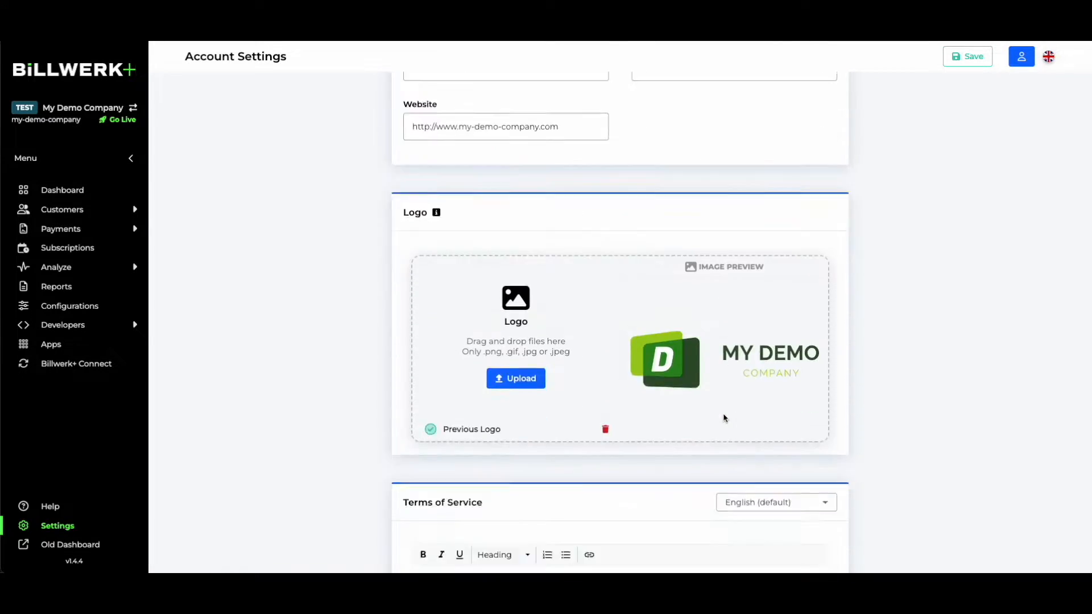
scroll(763, 369, "up", 15)
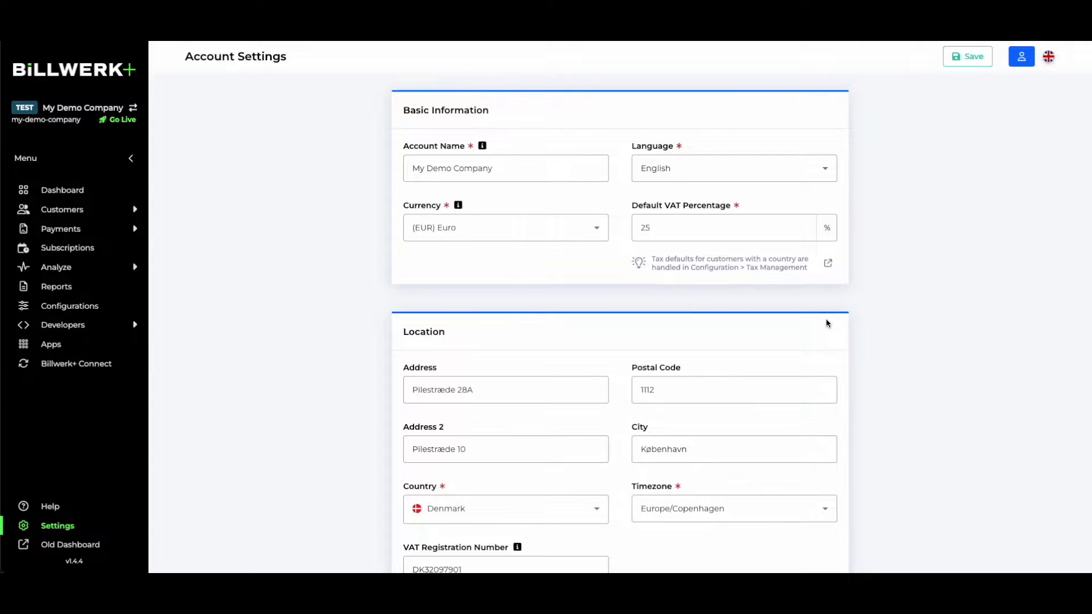
left_click(962, 56)
Step: Open the Default configuration of the checkout for editing from the checkout management configurations
left_click(132, 302)
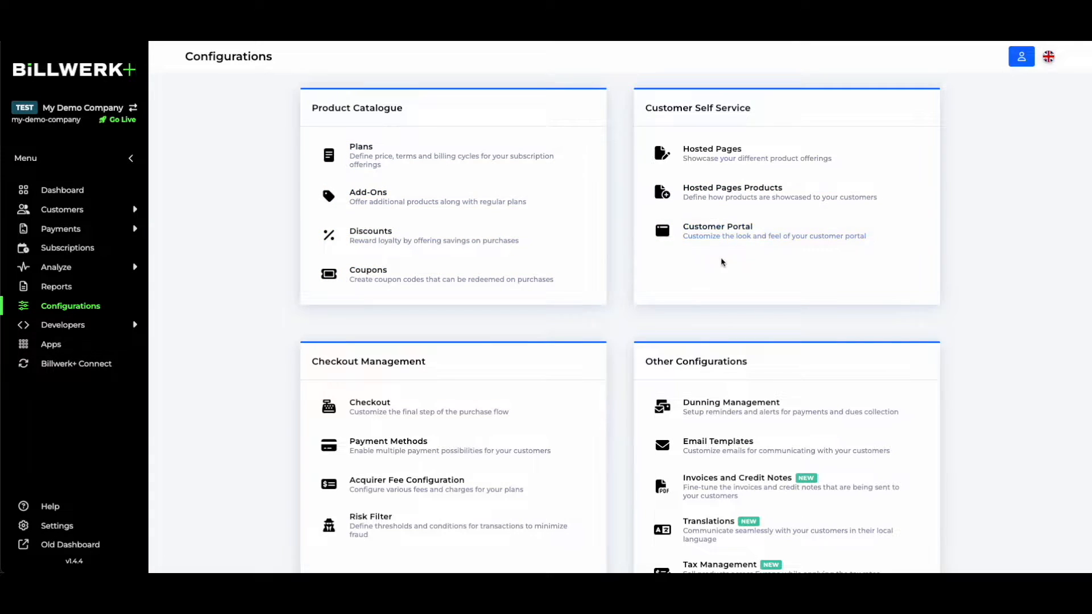
scroll(820, 193, "down", 1)
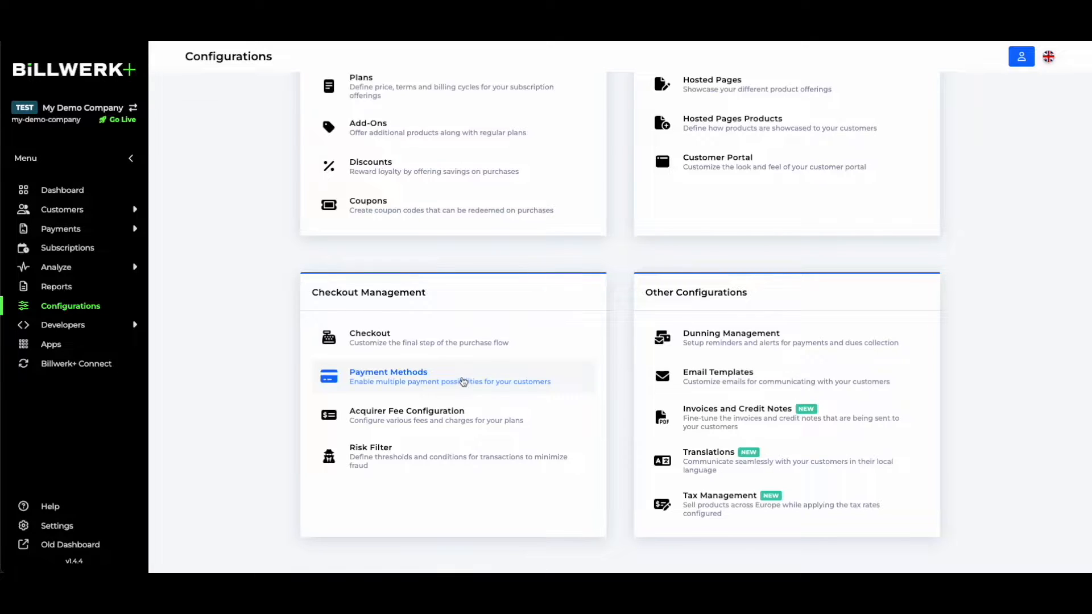
left_click(376, 345)
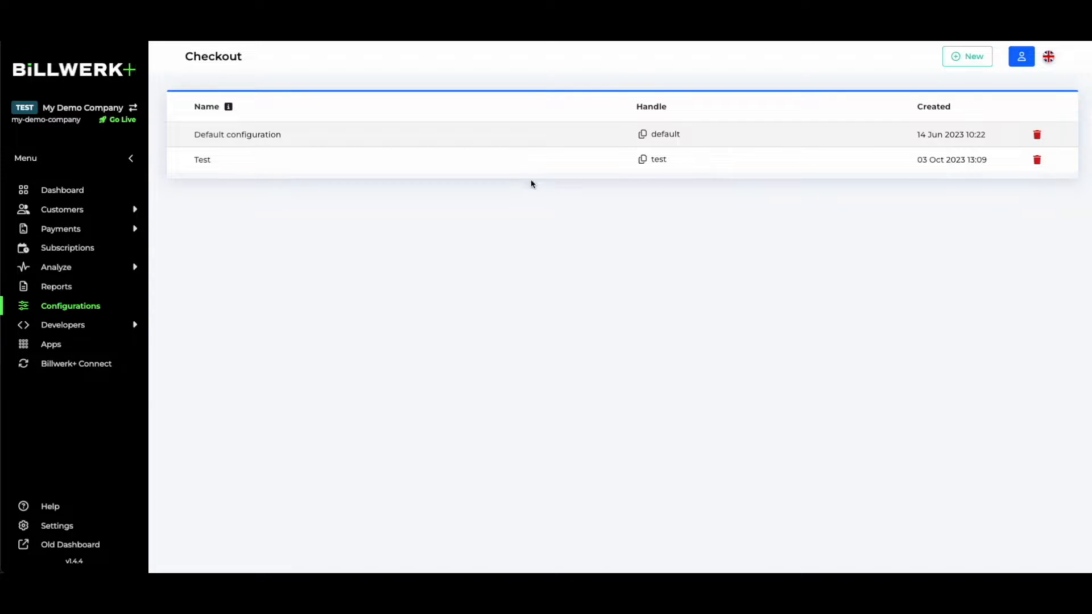
left_click(428, 134)
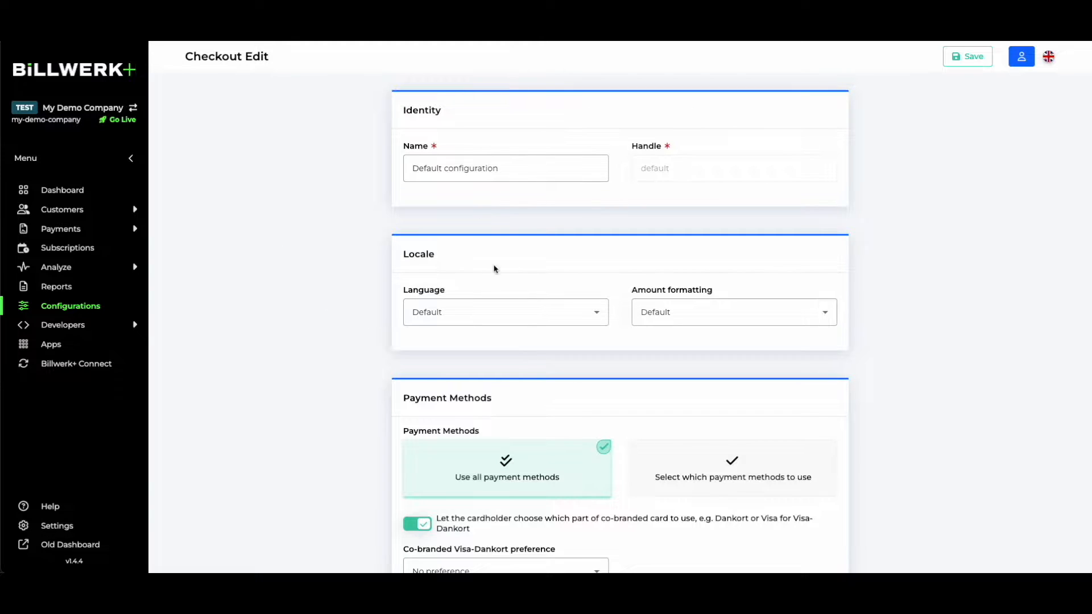
Step: Examine the default checkout's locale, amount formatting, payment methods and payment method order settings
scroll(529, 276, "down", 2)
scroll(490, 140, "up", 1)
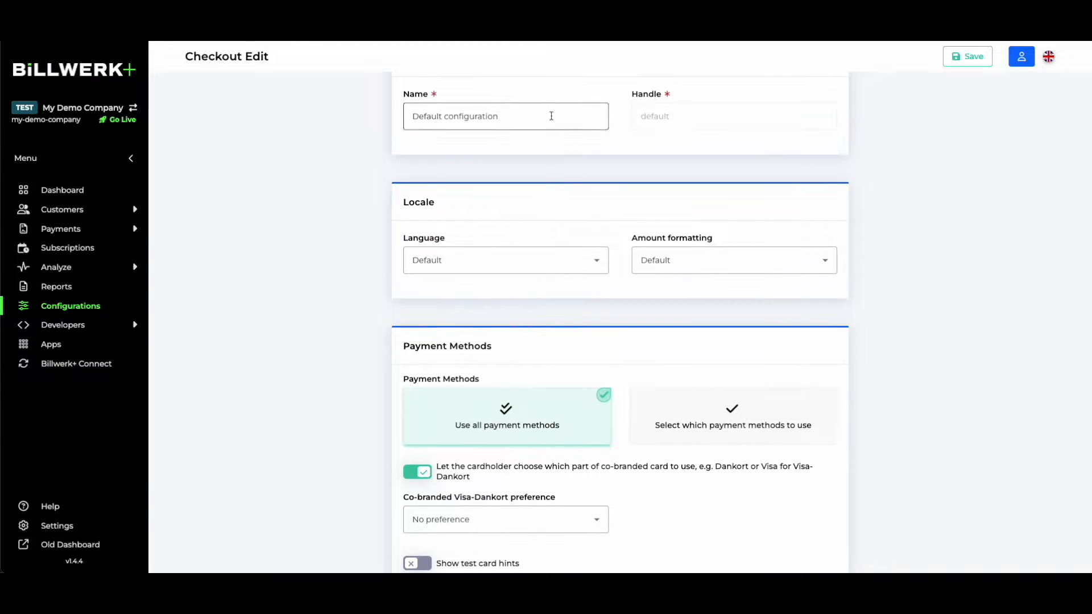
scroll(429, 270, "down", 1)
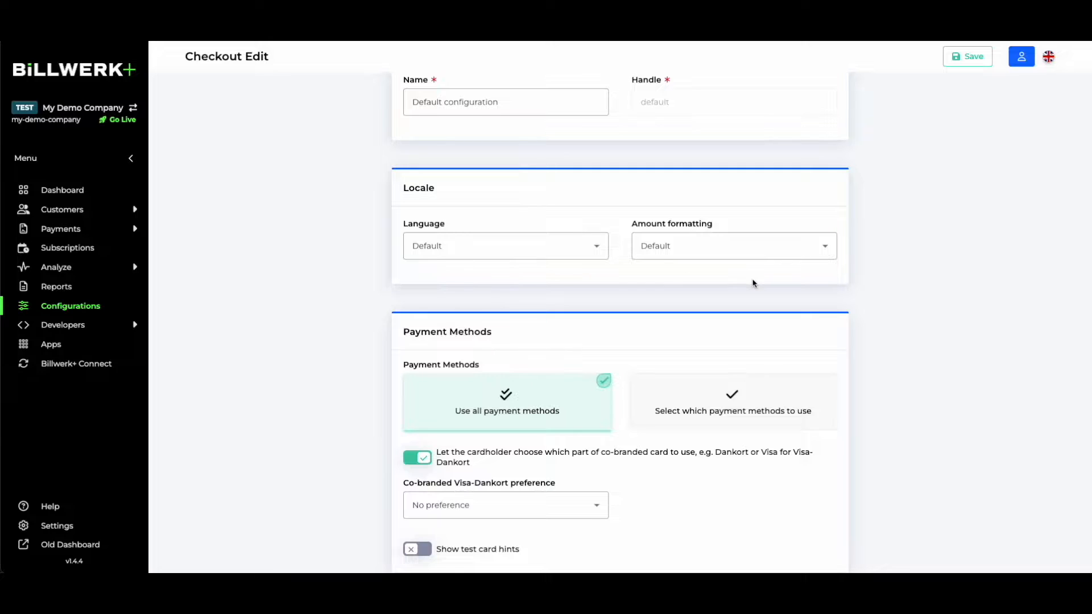
scroll(697, 218, "down", 2)
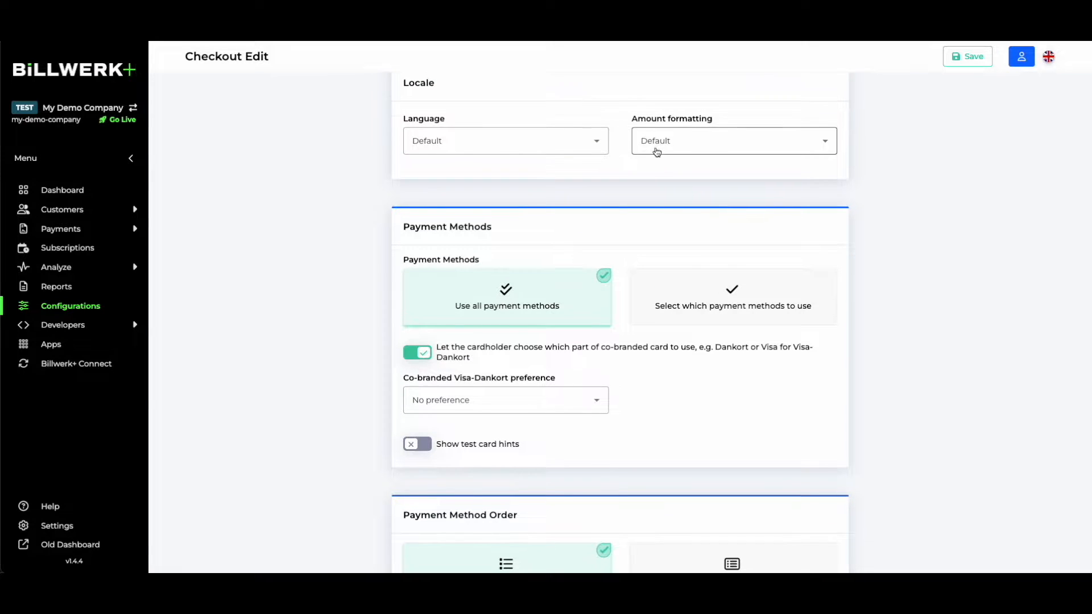
left_click(654, 147)
left_click(922, 206)
scroll(556, 307, "down", 3)
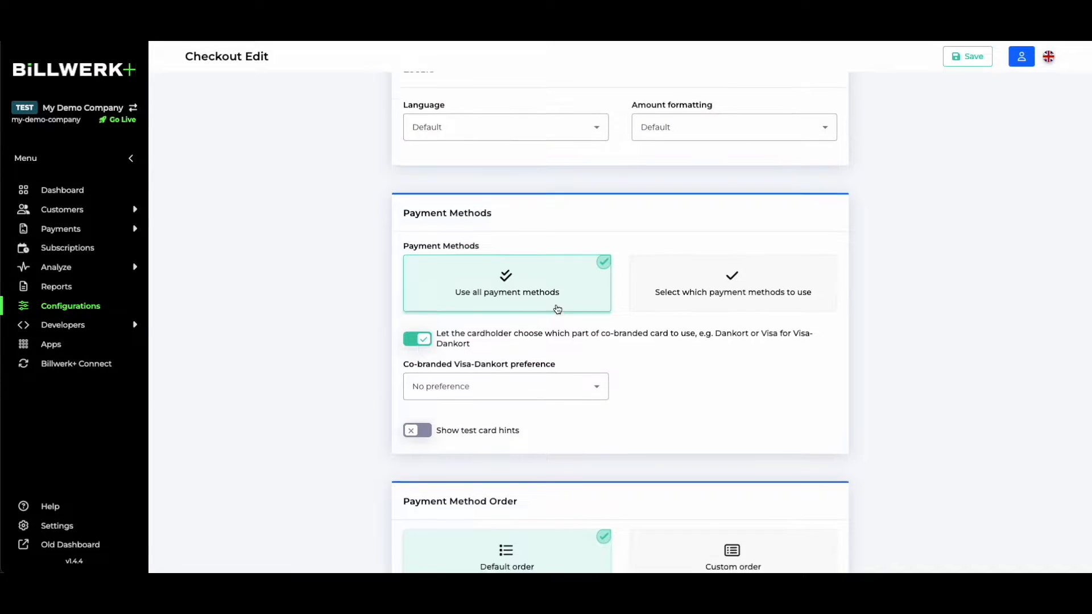
scroll(700, 239, "down", 6)
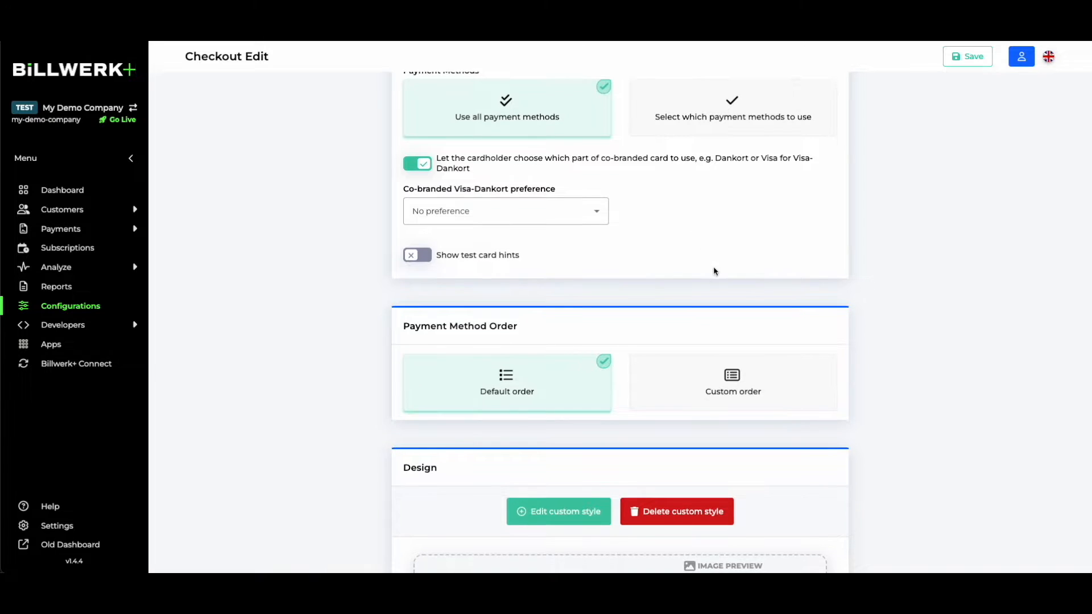
scroll(552, 236, "up", 2)
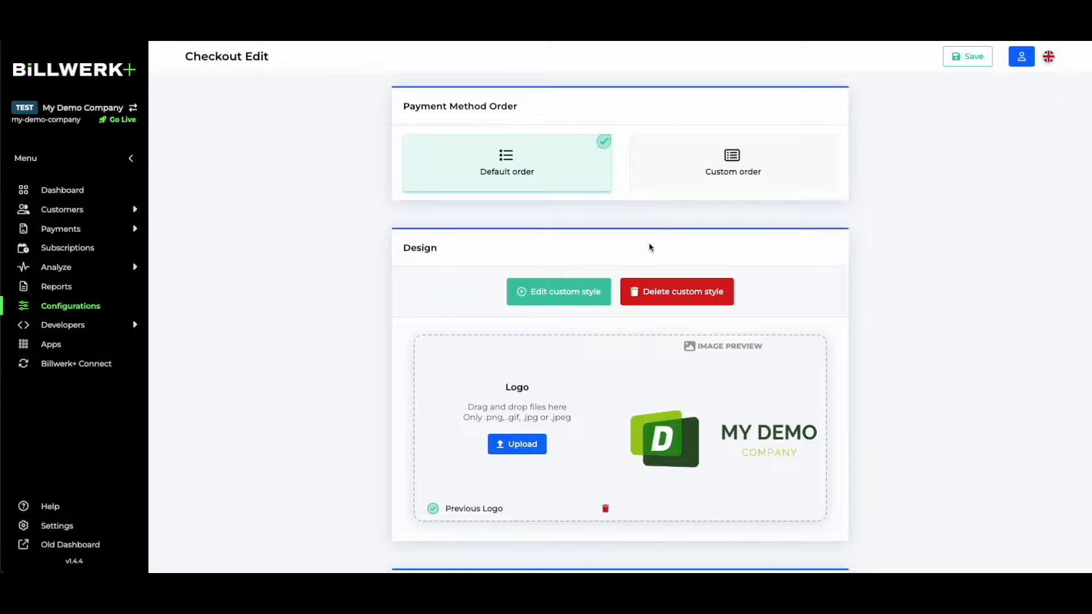
Step: Try a custom payment method order with GiroPay moved up to Google Pay's place, and return to the default order
left_click(707, 171)
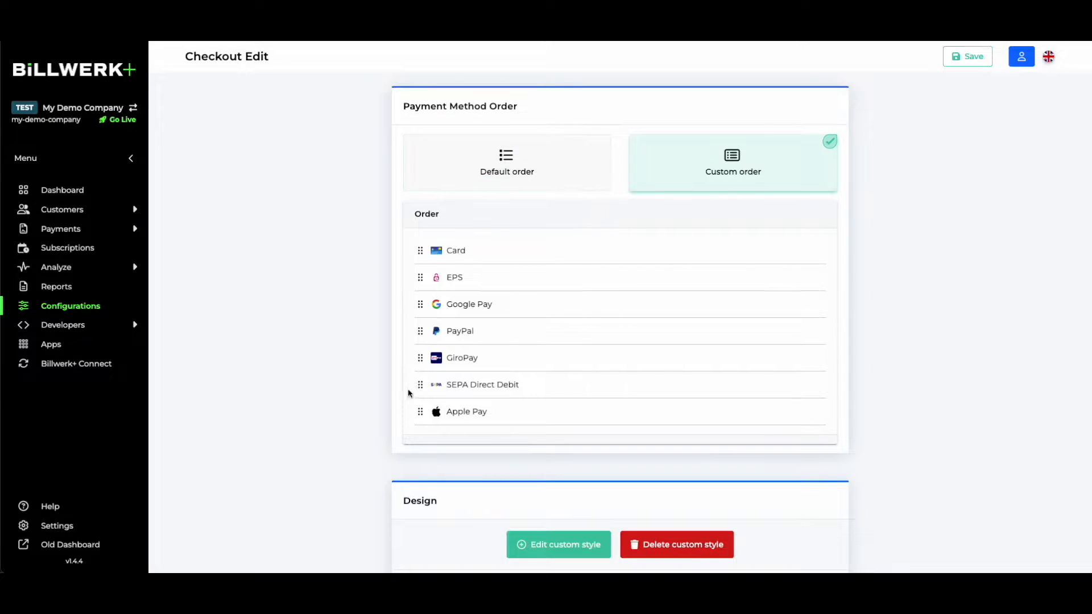
left_click_drag(419, 359, 421, 305)
left_click(502, 160)
Step: Open the checkout's custom style for editing and look over the style elements and the charge/recurring session preview
scroll(897, 307, "down", 2)
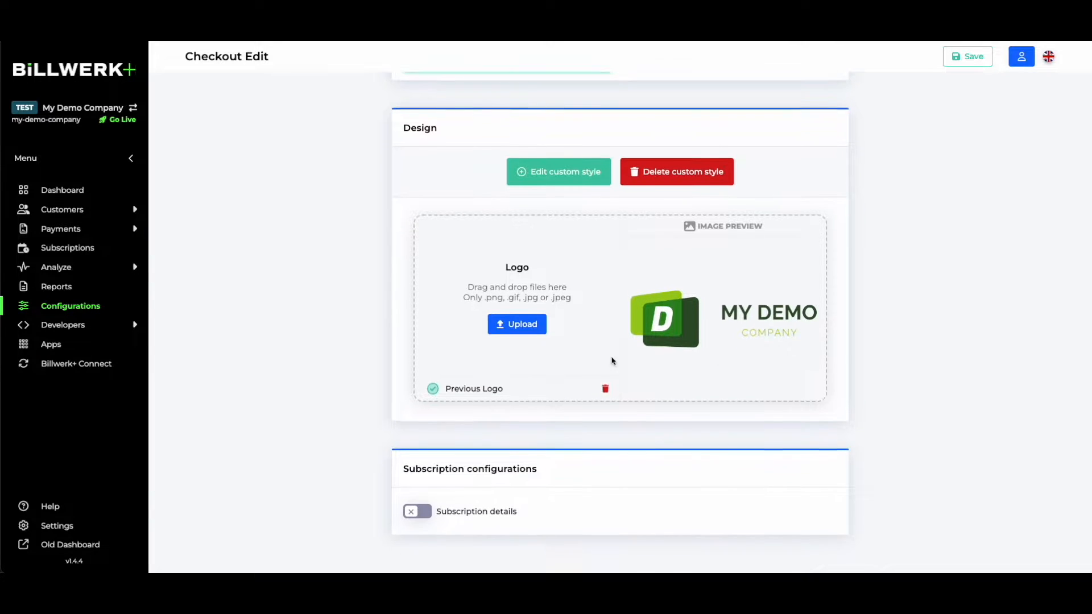
scroll(627, 340, "up", 1)
left_click(557, 239)
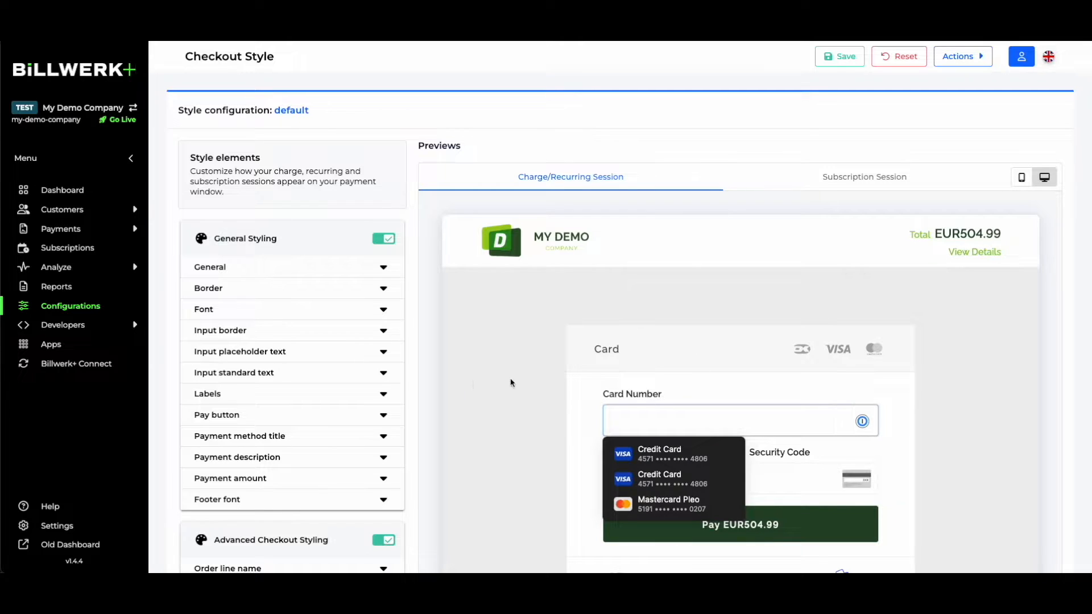
scroll(433, 398, "down", 3)
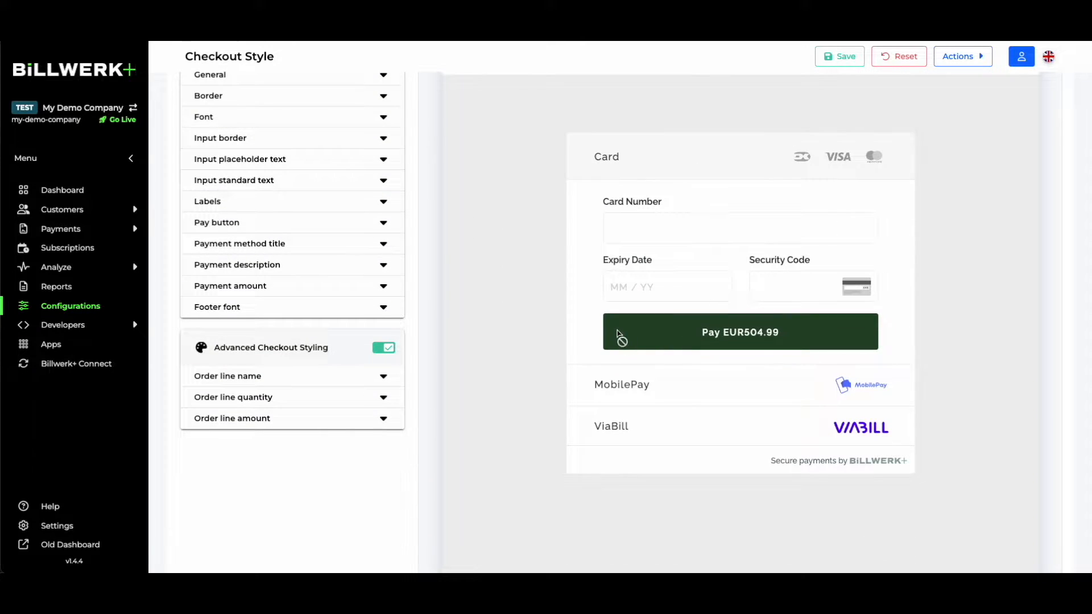
scroll(585, 344, "up", 2)
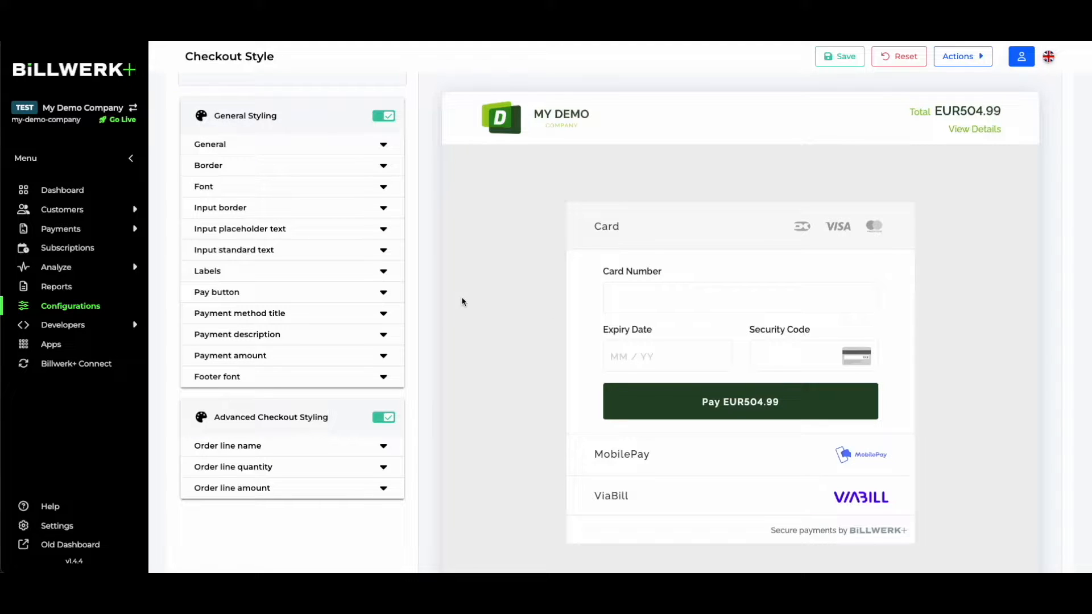
scroll(445, 305, "up", 2)
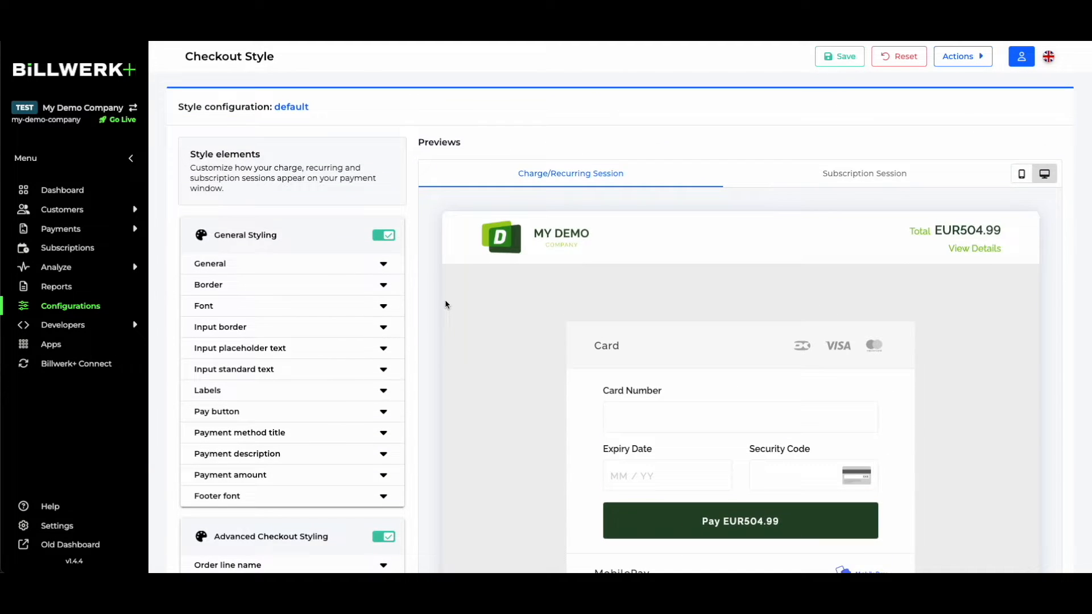
Step: Open the payment methods configuration and review the available methods from cards and mobile payments through to offline payments
left_click(98, 310)
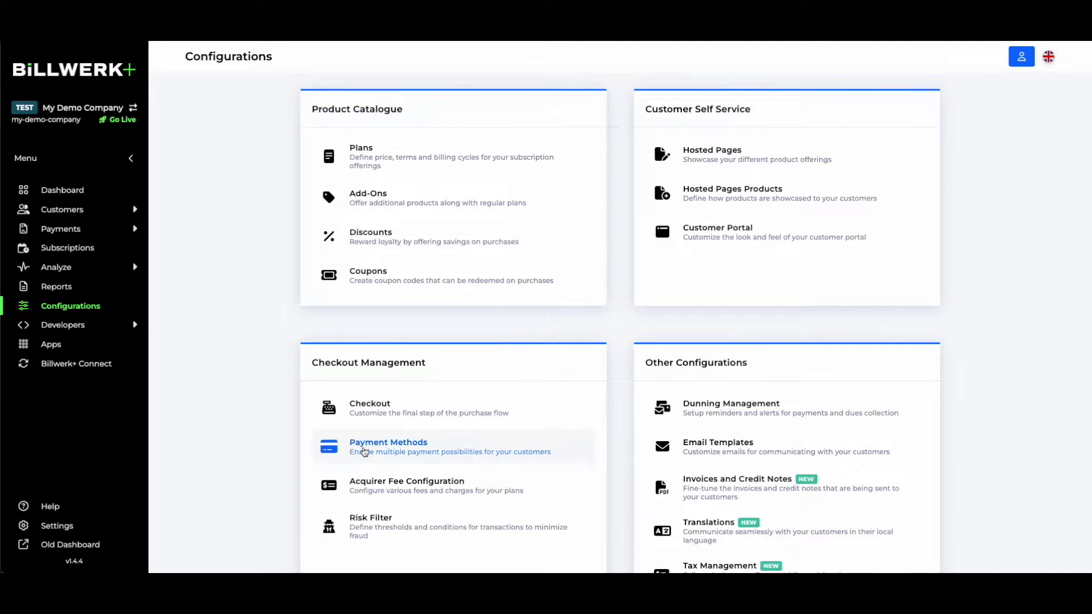
left_click(364, 451)
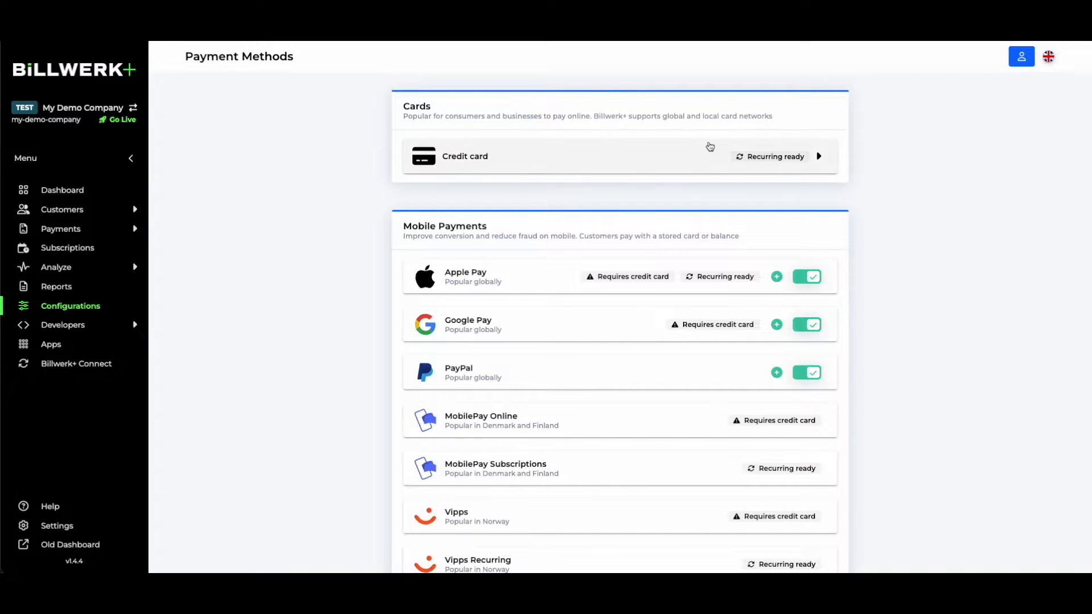
scroll(856, 204, "down", 2)
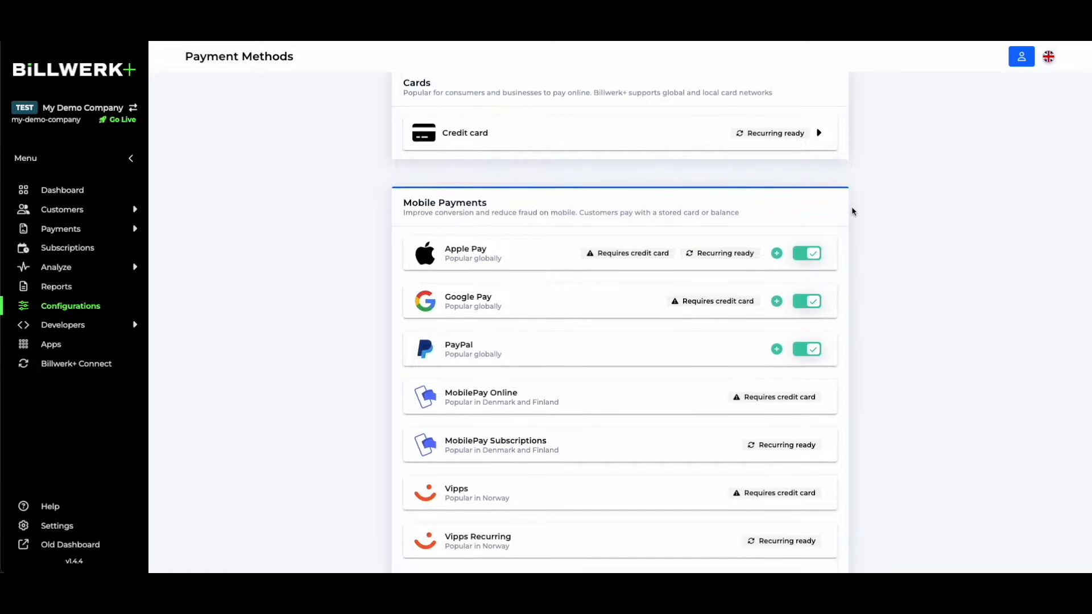
scroll(490, 222, "down", 3)
scroll(563, 219, "down", 3)
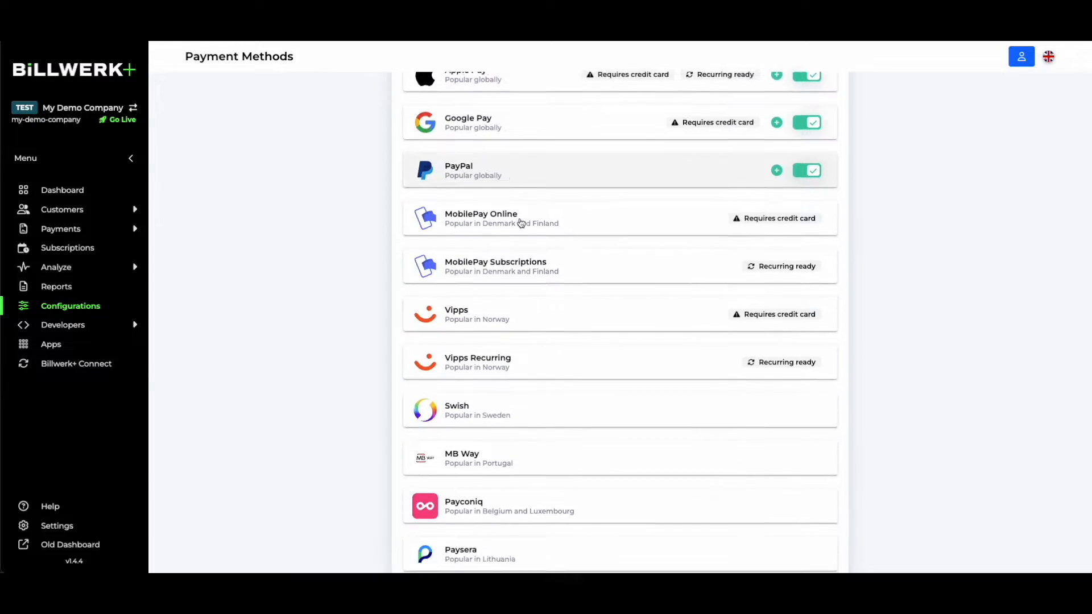
scroll(574, 268, "down", 2)
scroll(546, 301, "down", 2)
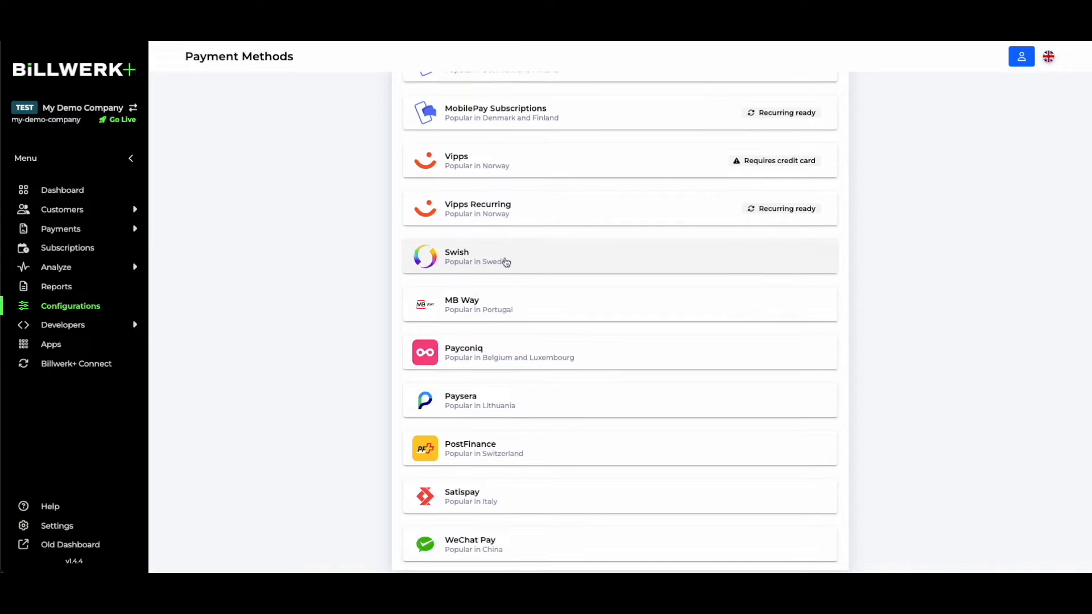
scroll(707, 356, "down", 2)
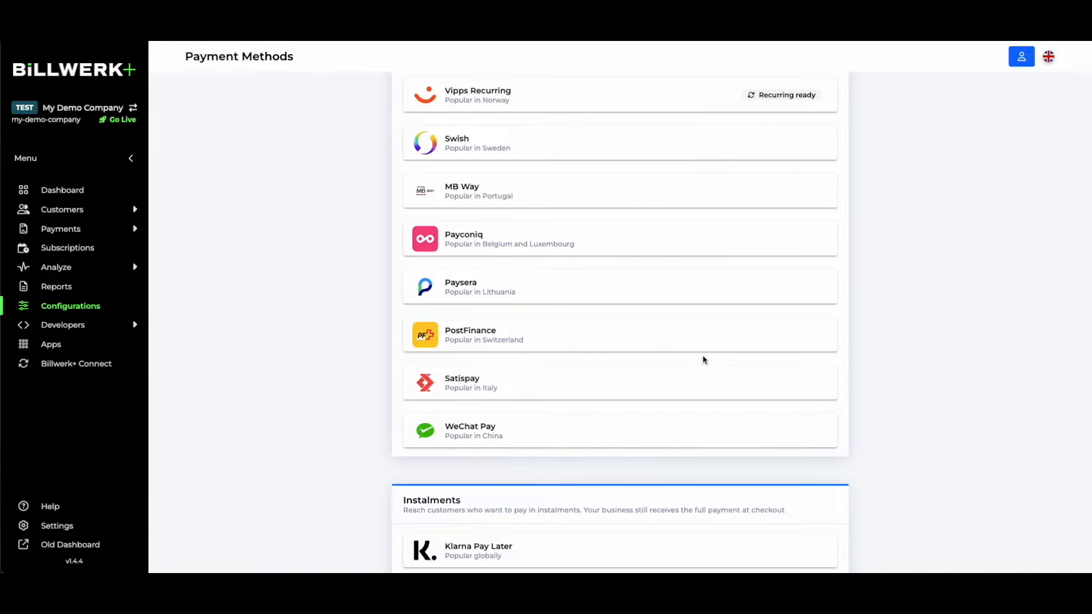
scroll(673, 352, "down", 5)
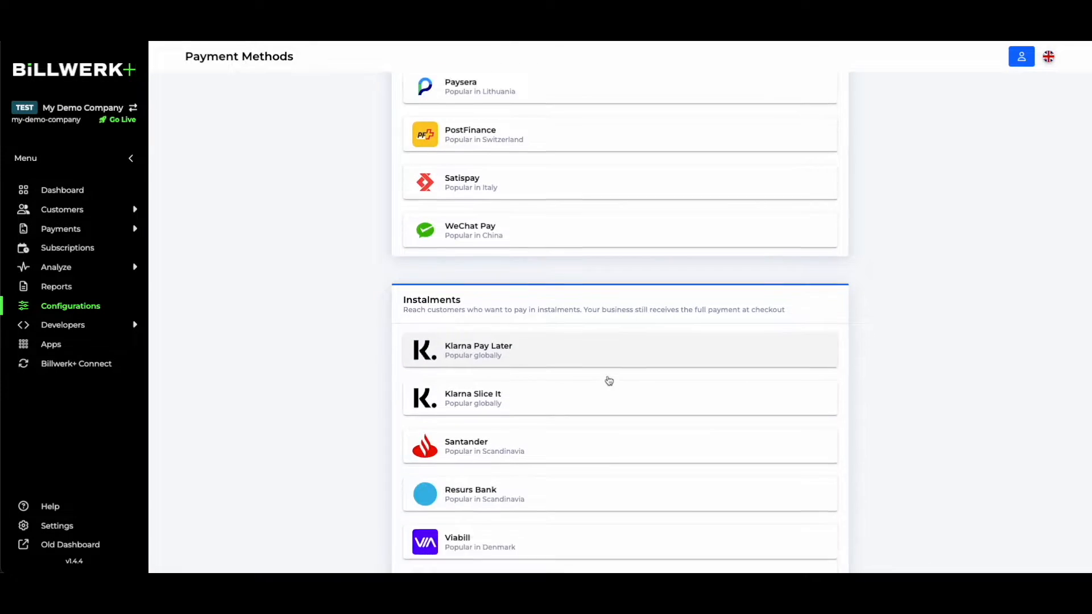
scroll(586, 347, "down", 4)
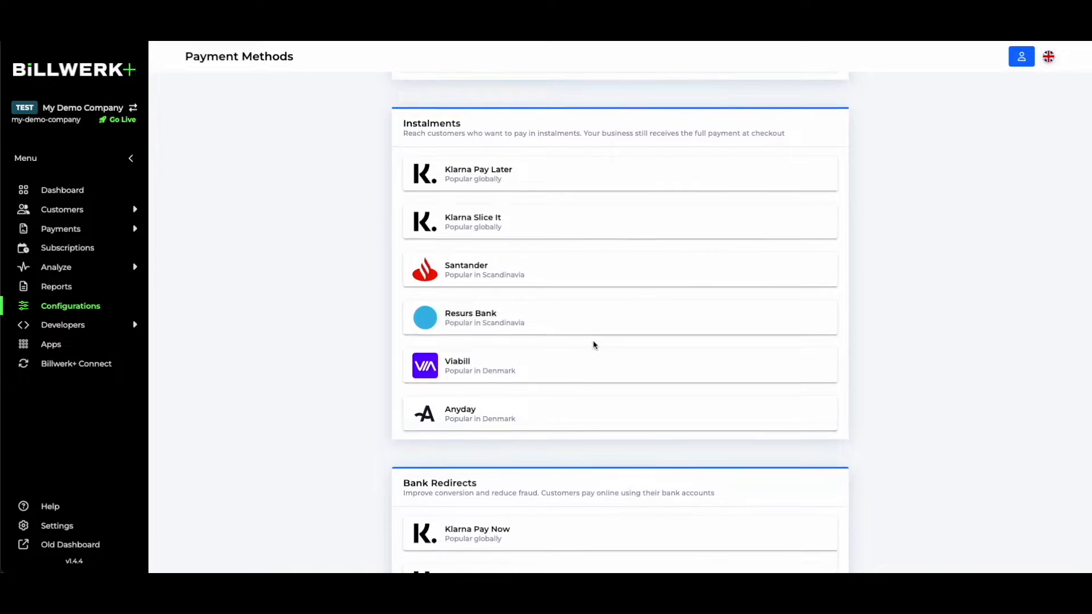
scroll(594, 353, "down", 8)
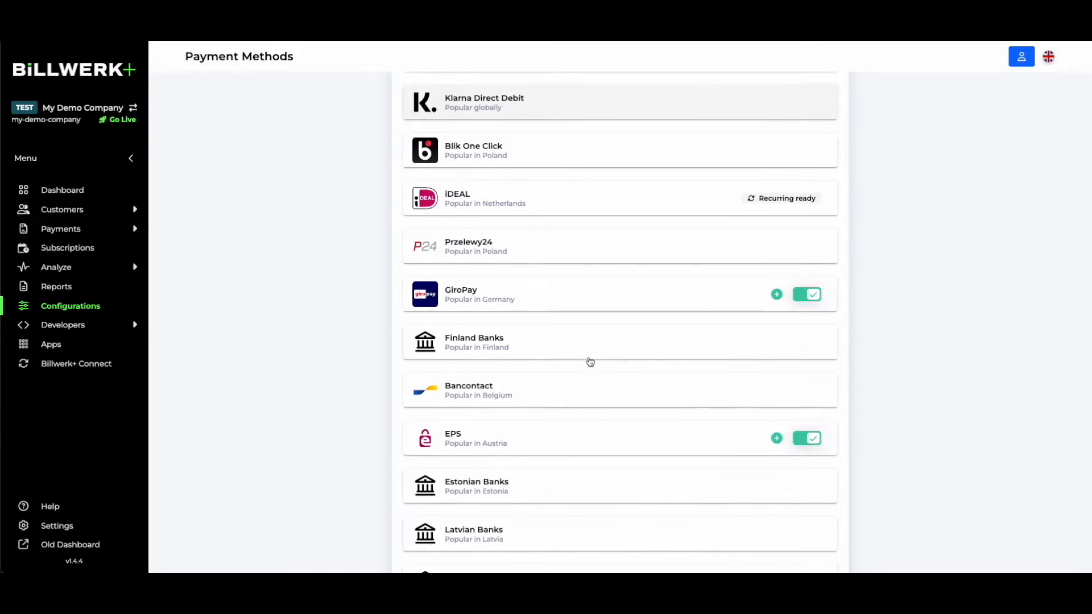
scroll(586, 357, "down", 10)
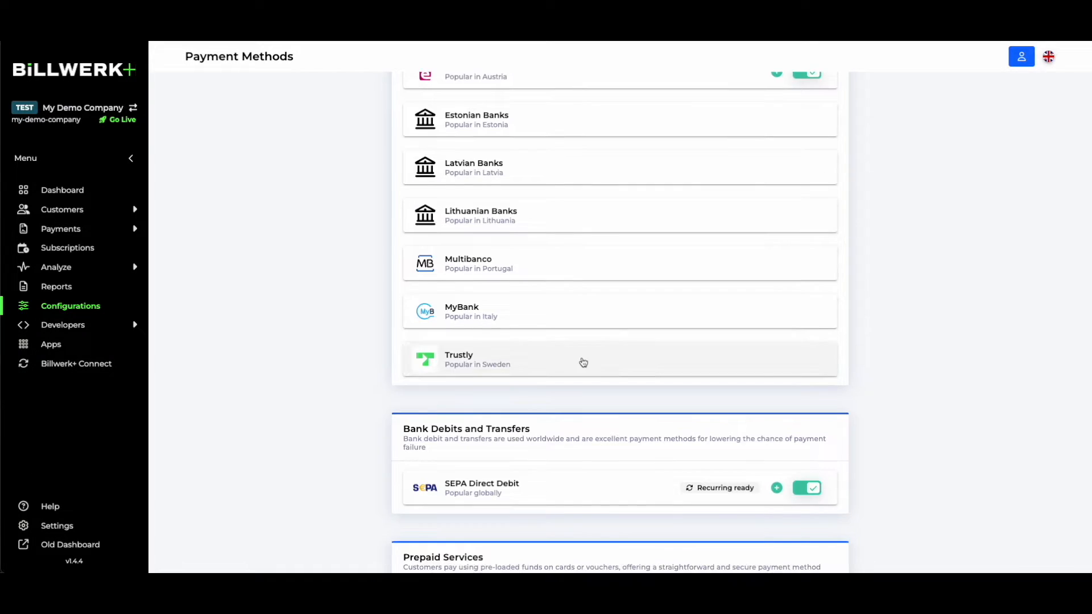
scroll(582, 341, "down", 3)
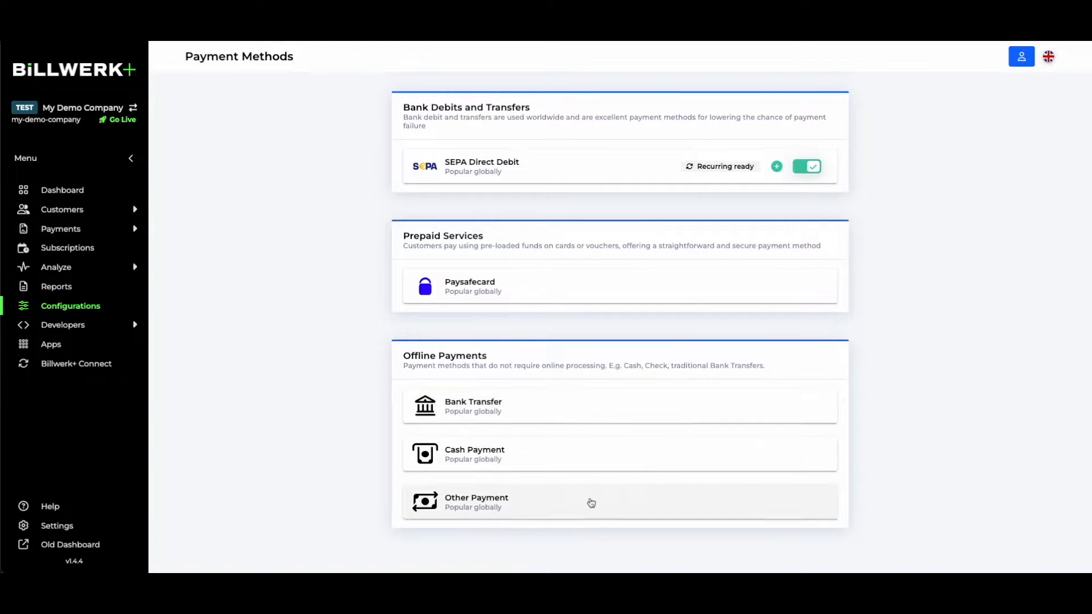
scroll(862, 370, "up", 4)
scroll(625, 267, "up", 3)
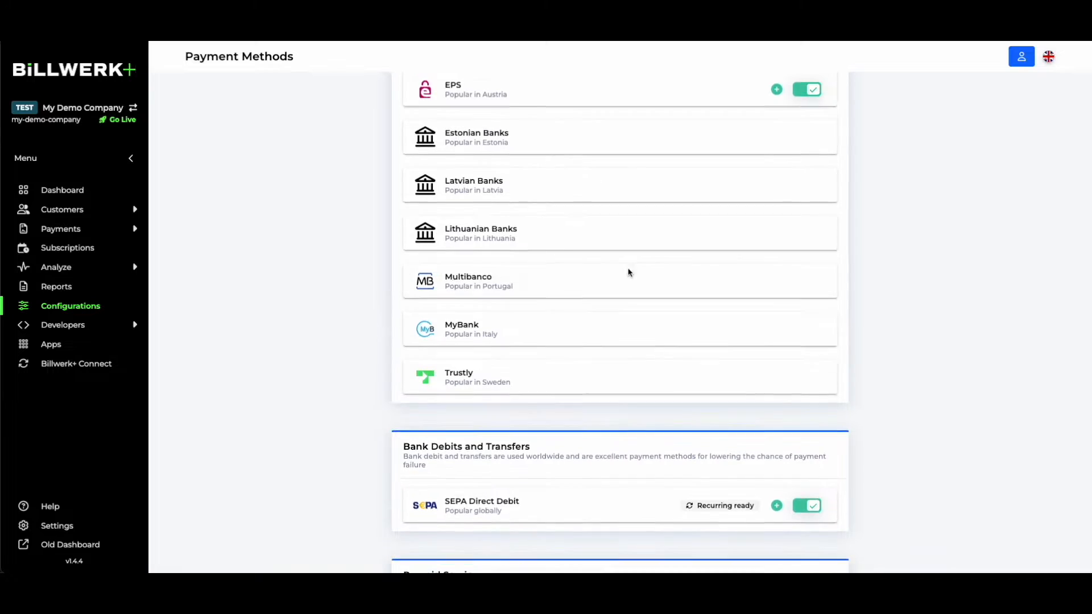
scroll(613, 213, "up", 6)
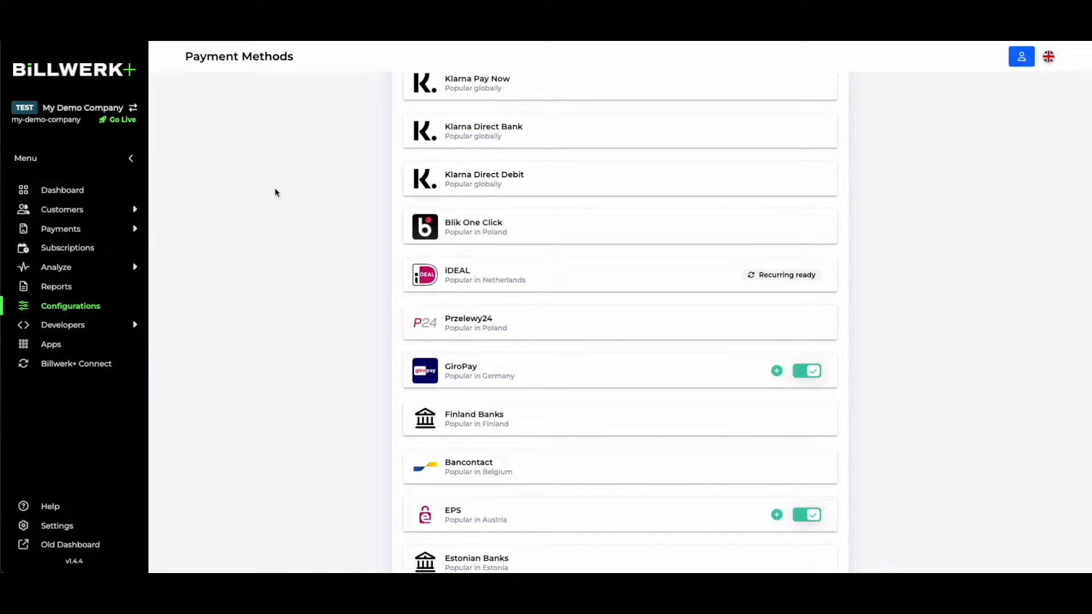
scroll(560, 271, "up", 3)
Step: Expand the Estonian Banks payment method and view its provider note and agreement options
scroll(605, 308, "down", 5)
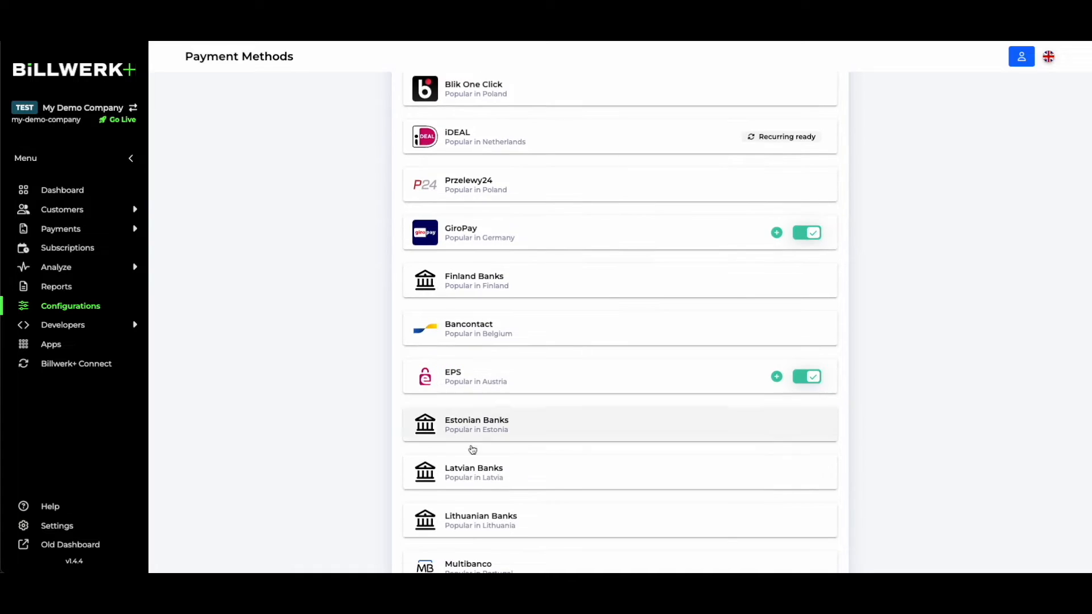
left_click(536, 429)
scroll(858, 444, "down", 3)
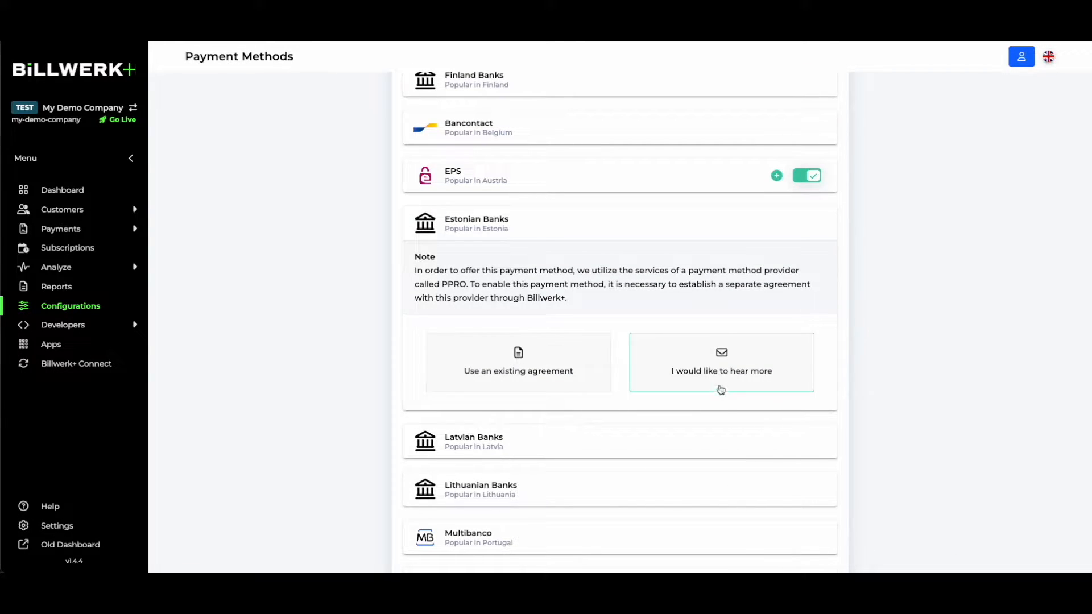
Step: Open the Estonian Banks request form for hearing more about the agreement and look over its contact fields
left_click(757, 372)
scroll(626, 393, "down", 2)
scroll(603, 376, "up", 3)
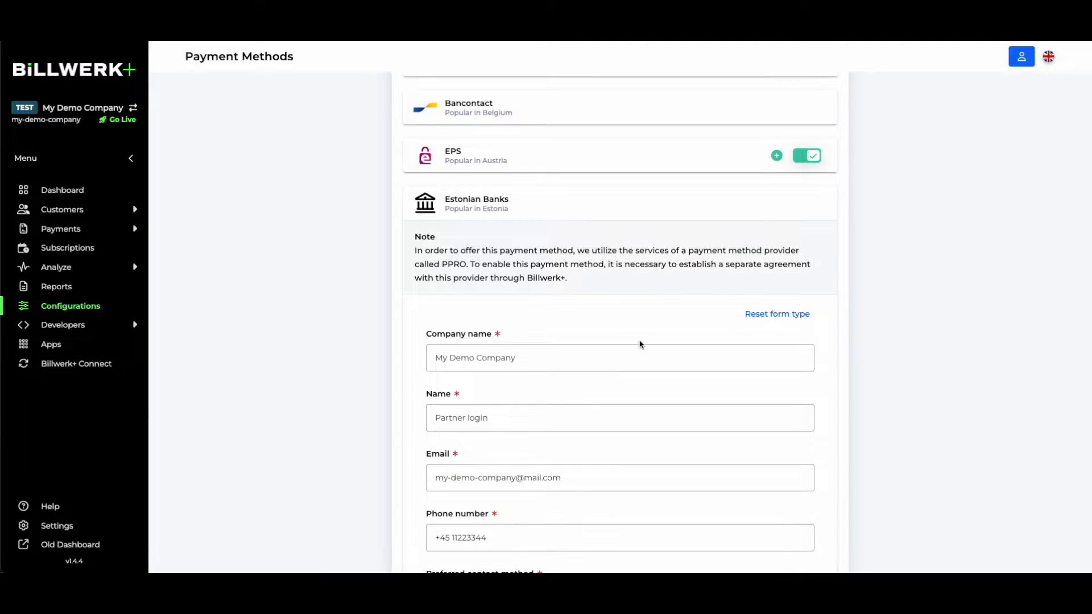
Step: Look back through the payment methods from bank redirects and instalments to mobile payments and cards
scroll(902, 300, "up", 3)
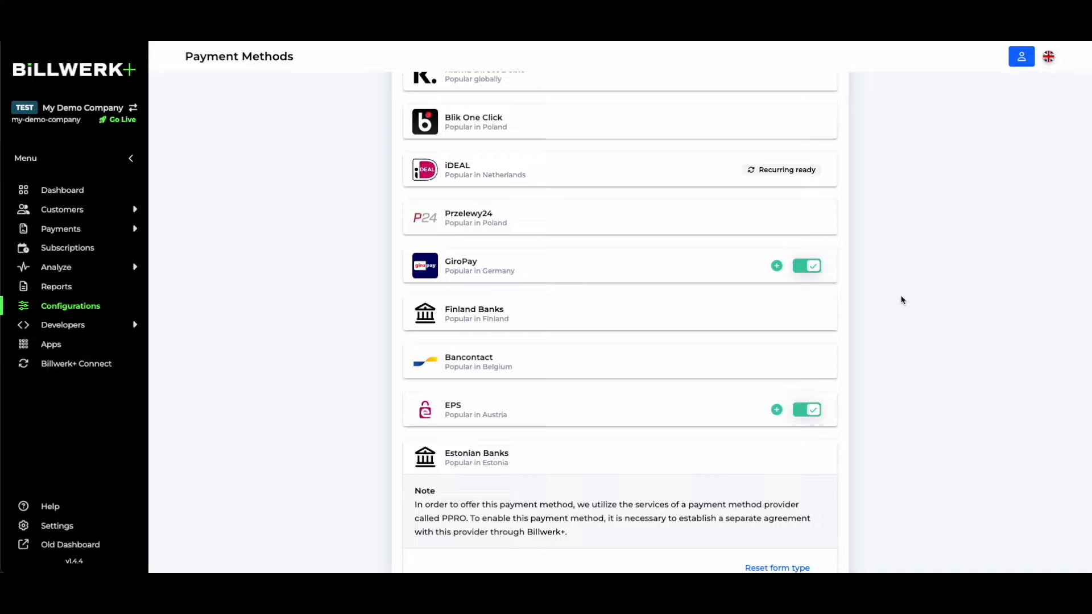
scroll(902, 300, "up", 2)
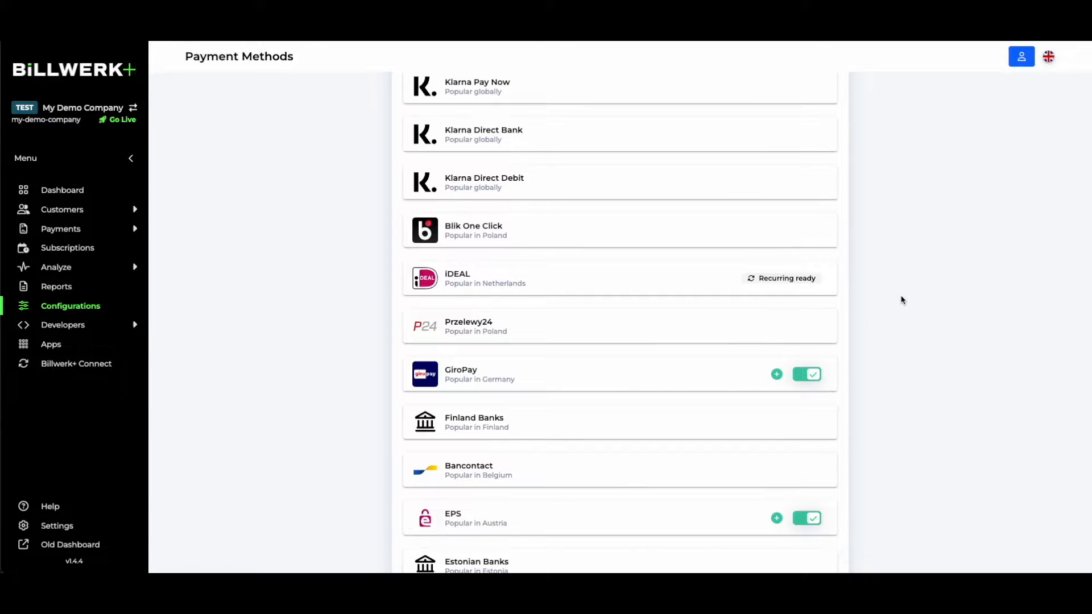
scroll(902, 300, "up", 6)
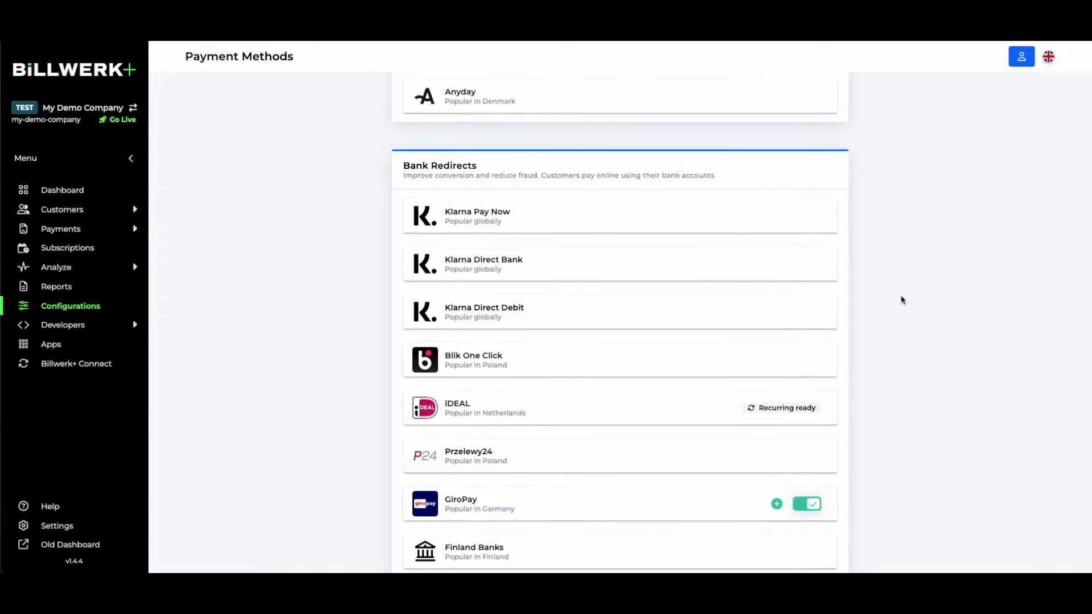
scroll(903, 300, "up", 8)
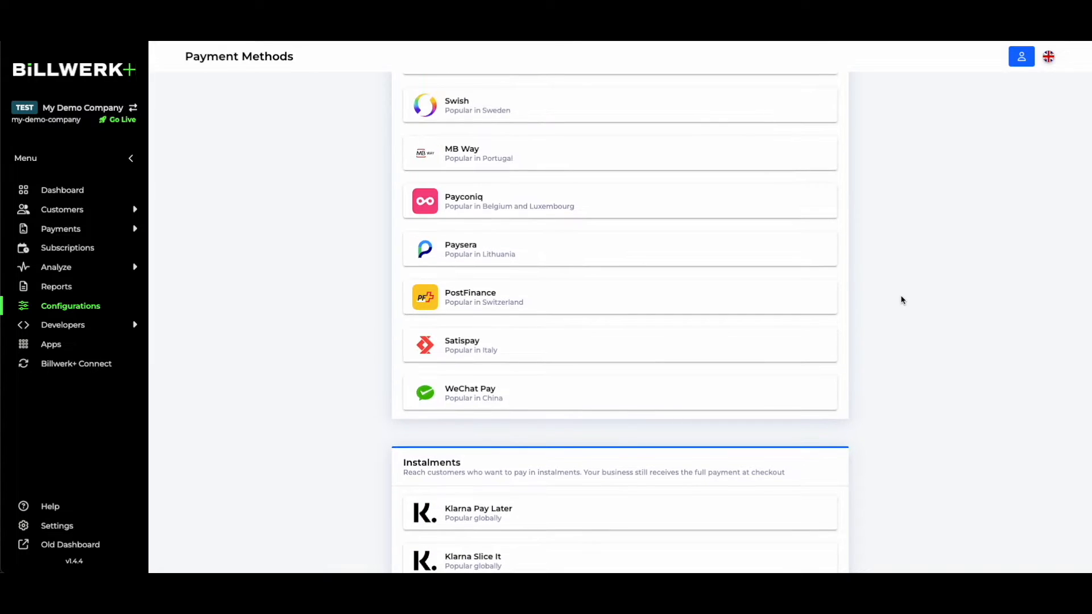
scroll(897, 294, "up", 3)
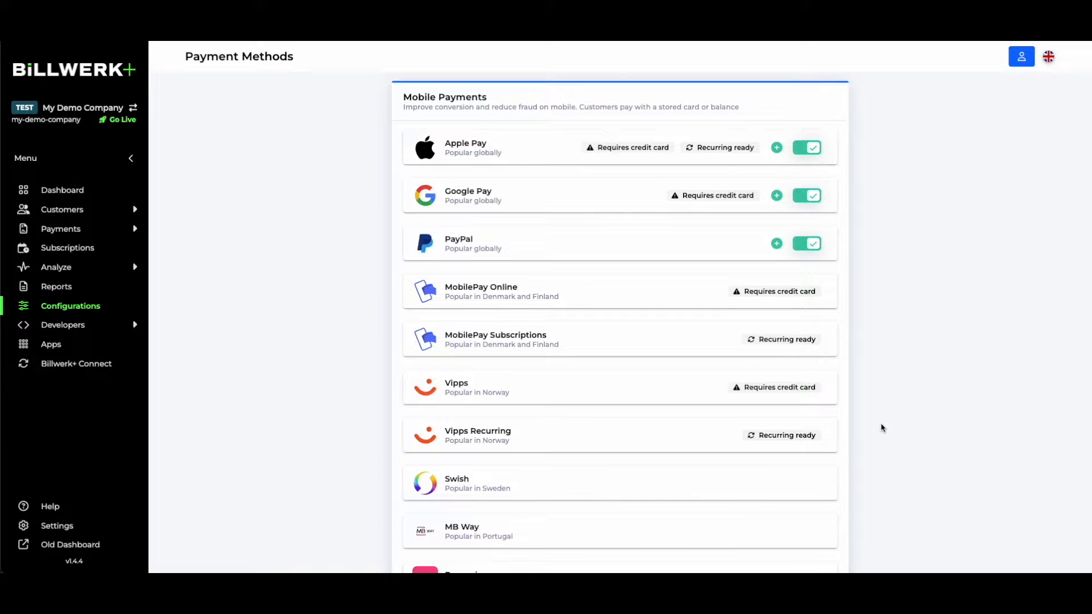
scroll(877, 341, "up", 2)
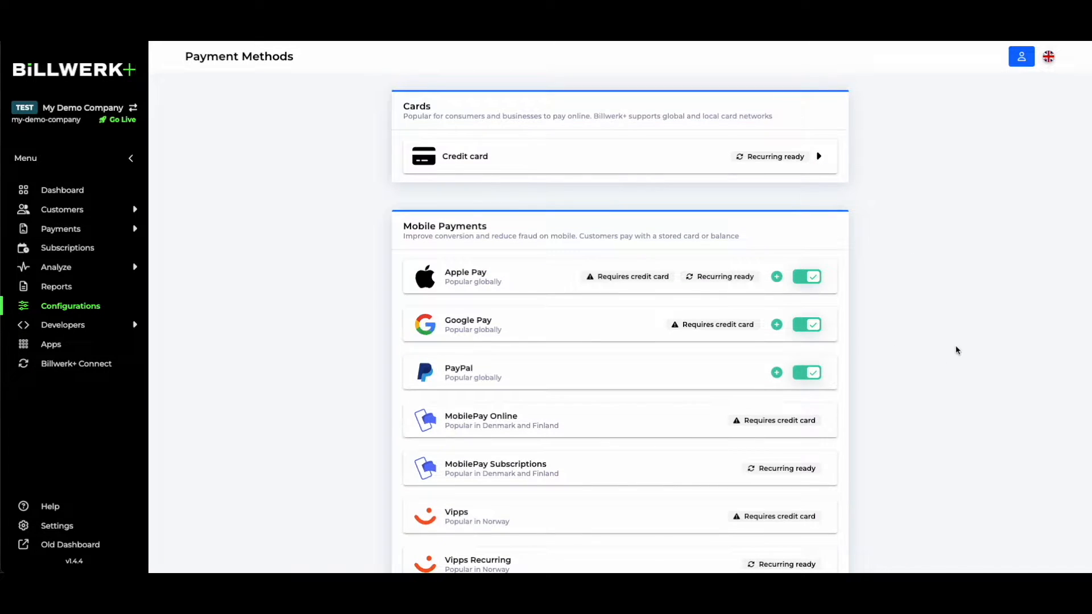
Step: Examine which payment methods are marked as recurring ready or requiring a credit card, from mobile payments to bank redirects
scroll(921, 324, "down", 1)
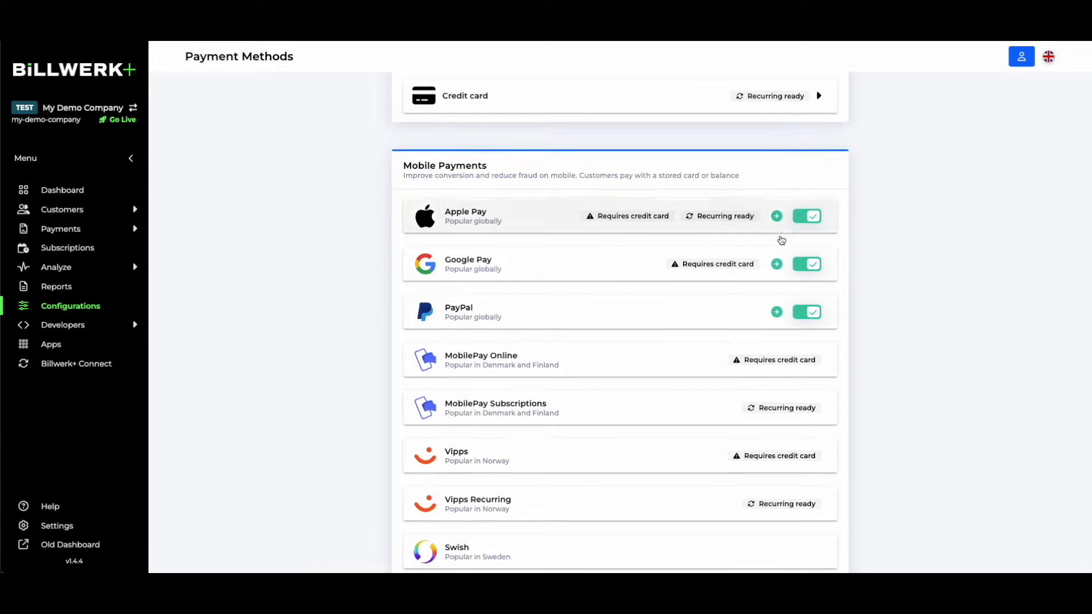
scroll(773, 352, "down", 1)
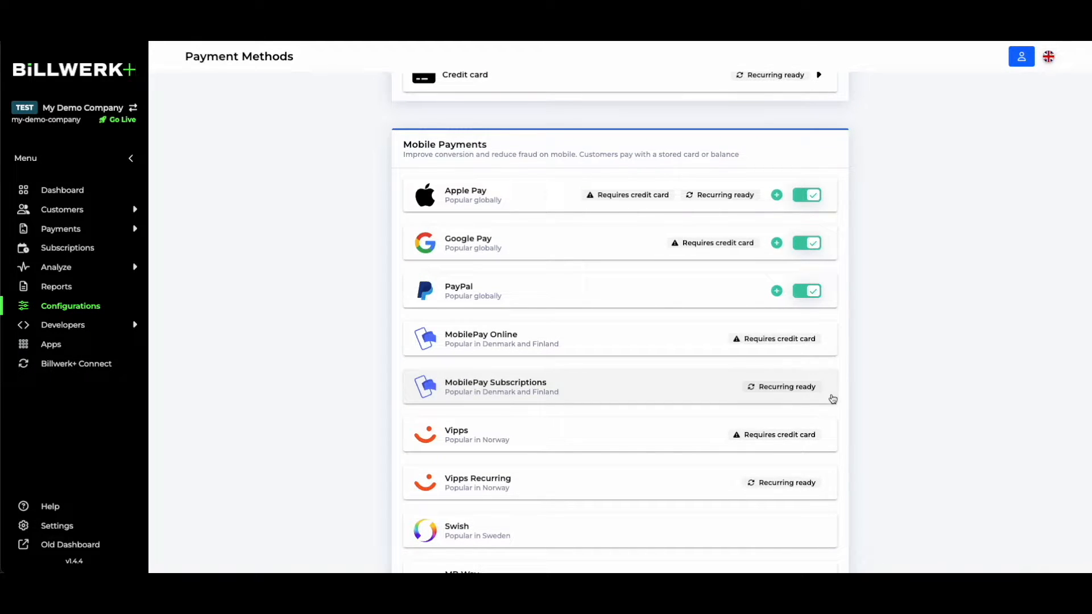
scroll(863, 402, "down", 1)
scroll(848, 458, "down", 15)
scroll(819, 428, "down", 2)
scroll(810, 438, "up", 9)
scroll(620, 326, "up", 4)
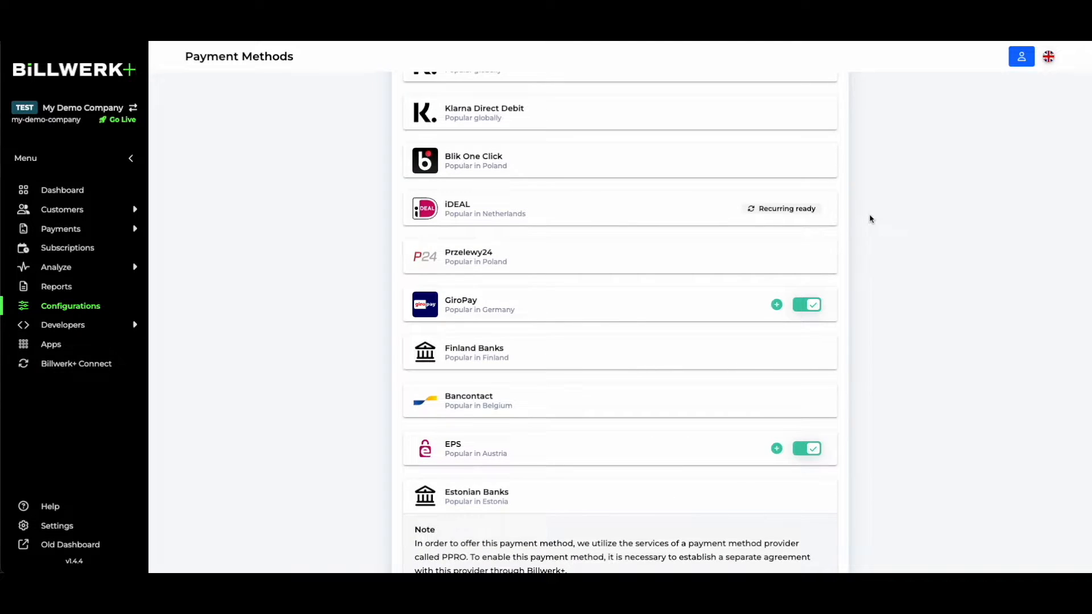
scroll(870, 219, "up", 15)
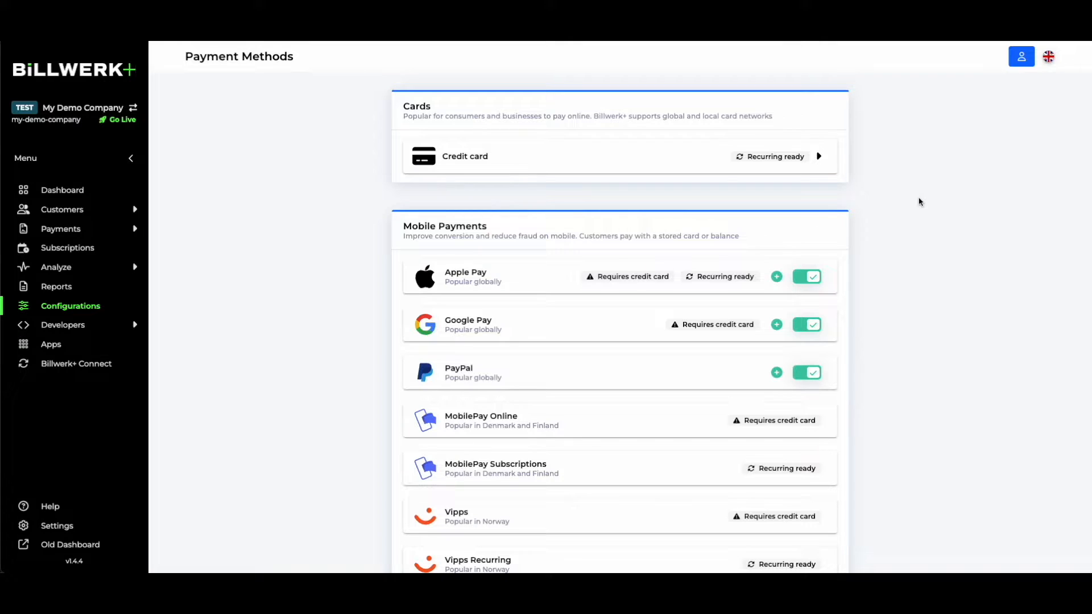
Step: Open the credit card agreements and review the list of card acquirers from Billwerk+ Test to Worldpay VAP
left_click(499, 164)
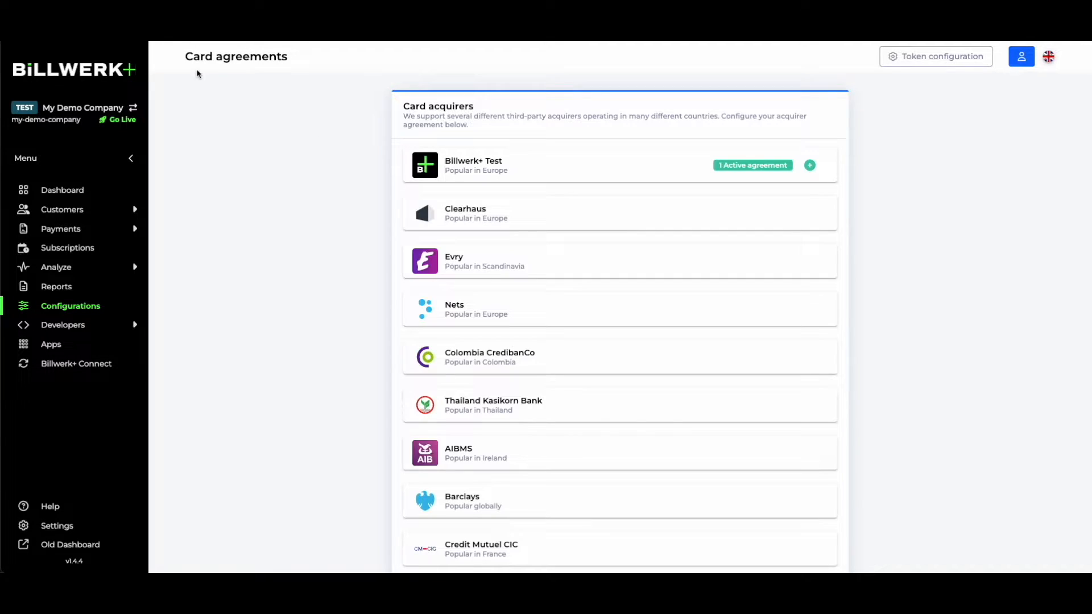
scroll(371, 215, "down", 1)
scroll(371, 214, "up", 1)
scroll(352, 257, "down", 1)
scroll(371, 266, "down", 1)
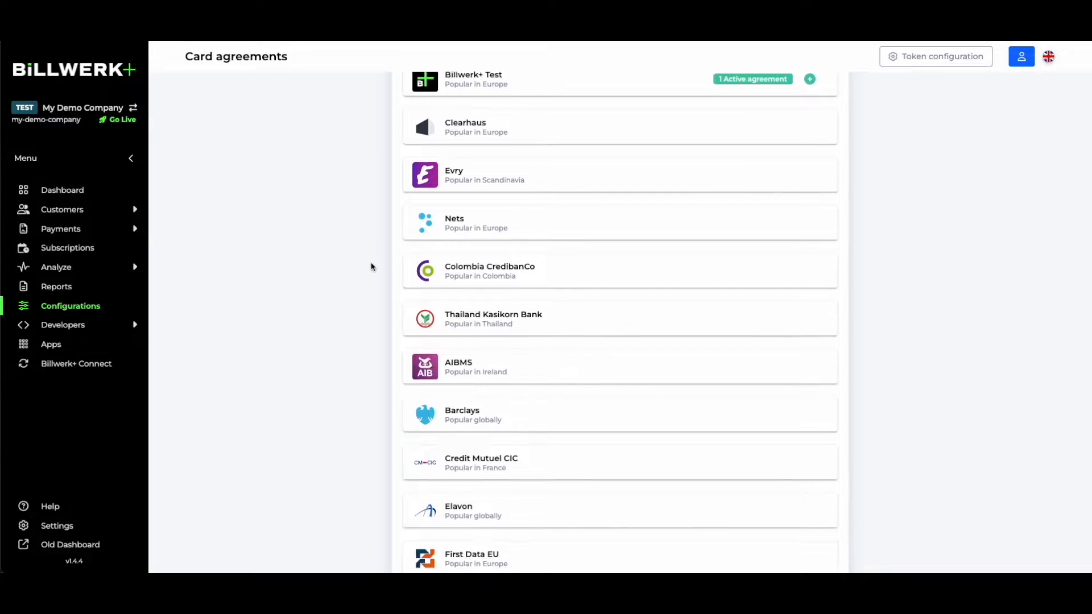
scroll(309, 271, "down", 2)
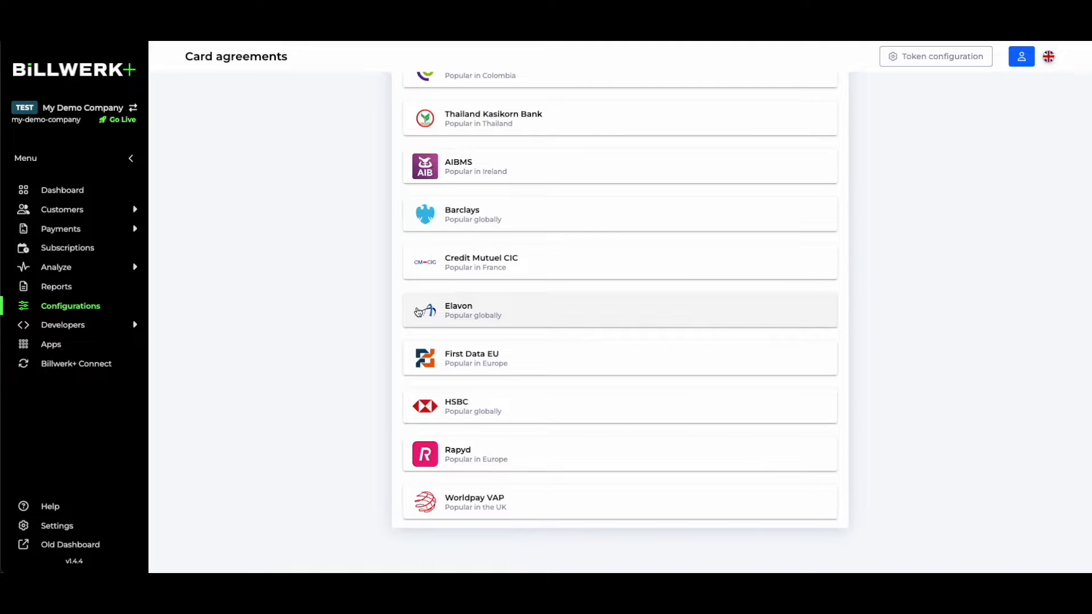
scroll(418, 311, "up", 2)
scroll(377, 307, "down", 1)
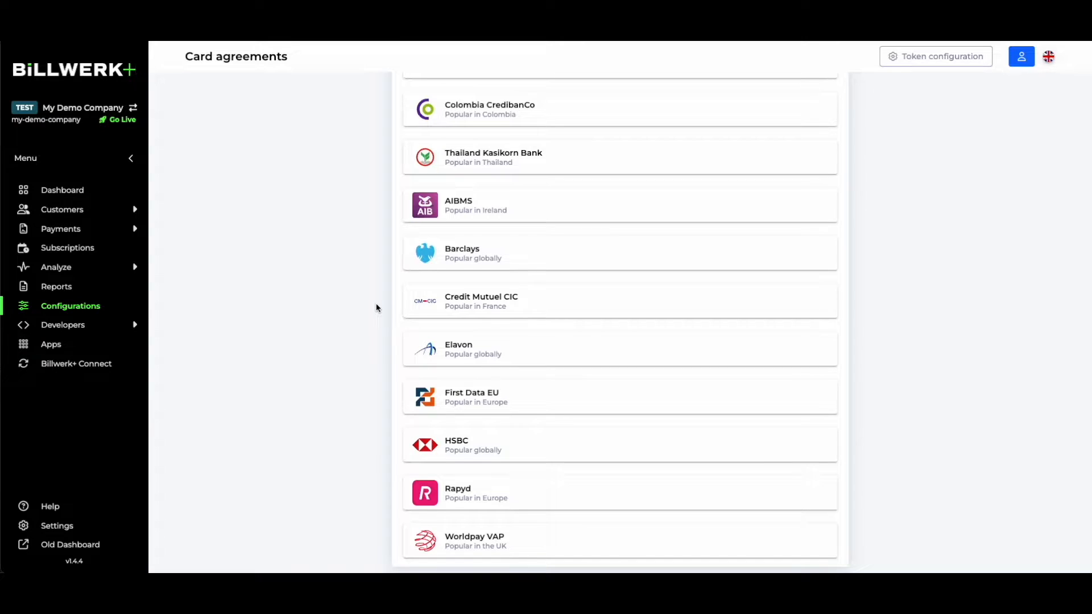
scroll(376, 308, "up", 3)
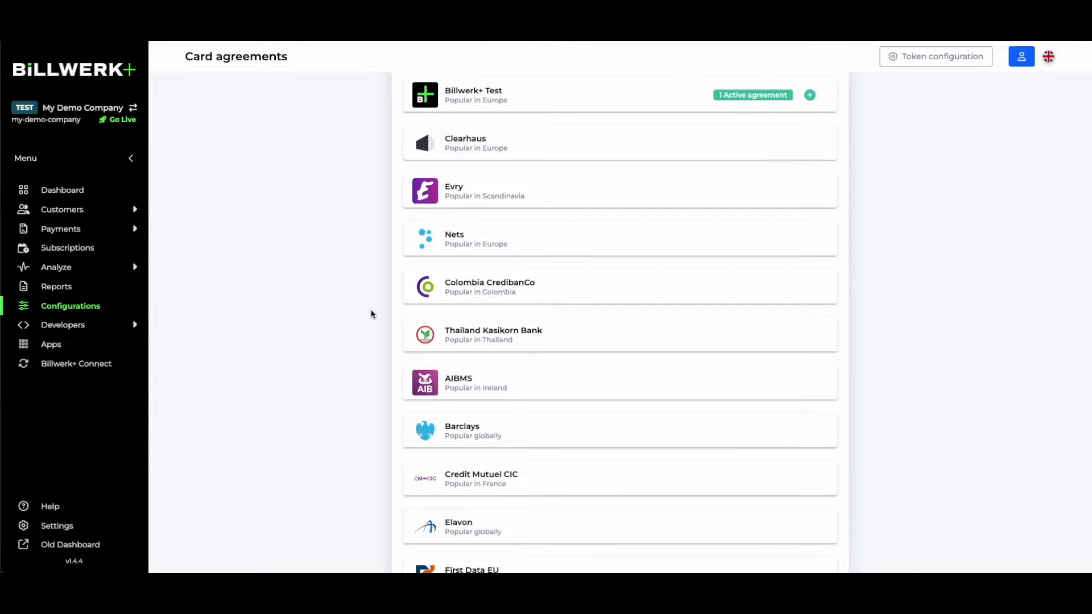
scroll(371, 314, "down", 1)
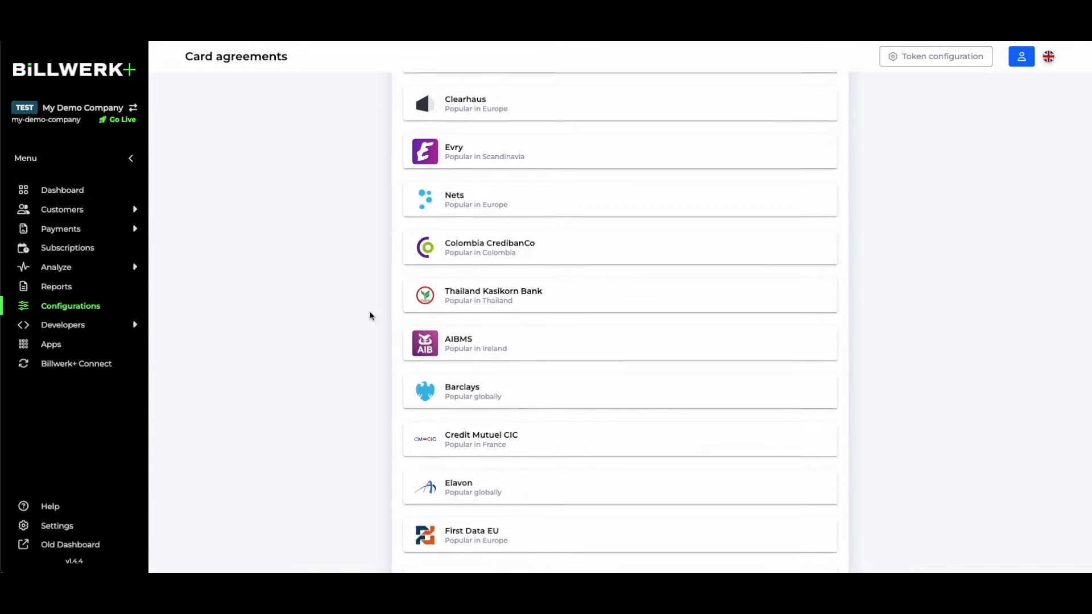
scroll(370, 317, "down", 3)
scroll(358, 311, "up", 5)
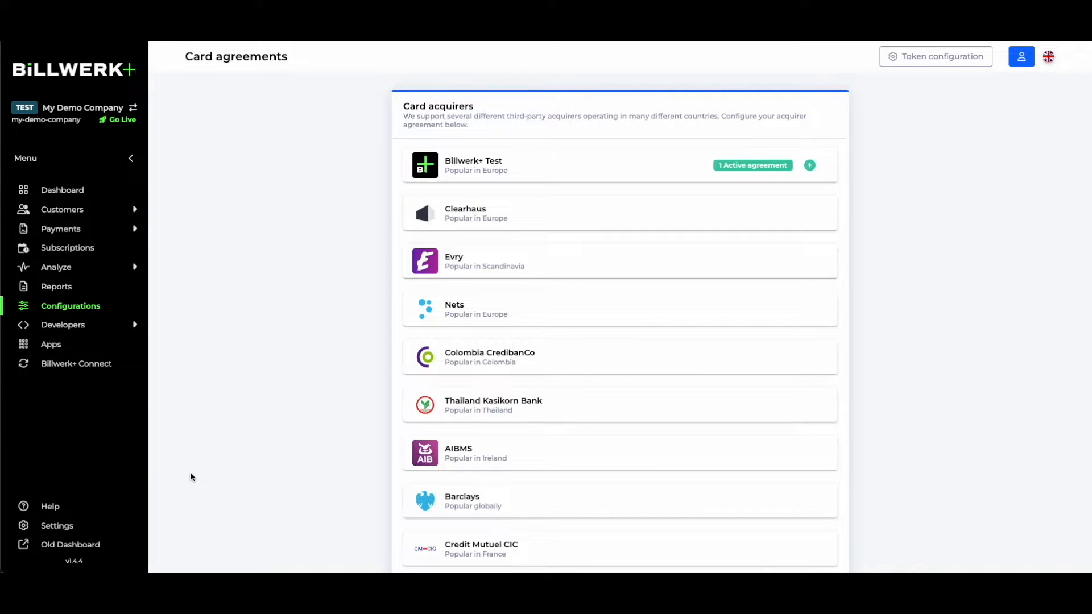
Step: Open the acquiring agreement application in the account settings and review the Director section's fields and legitimation uploads
left_click(73, 529)
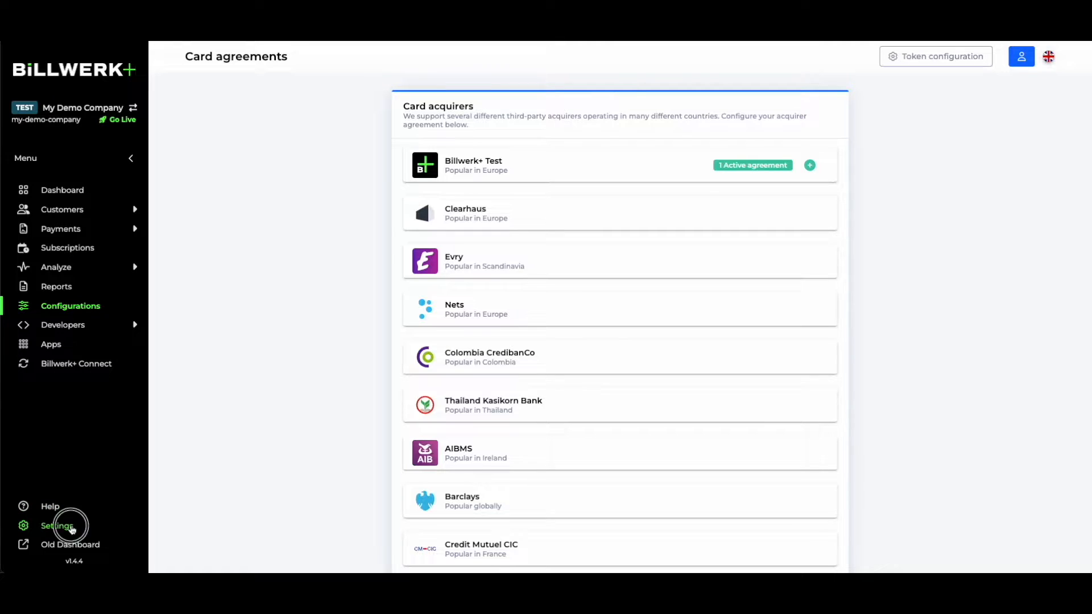
left_click(470, 275)
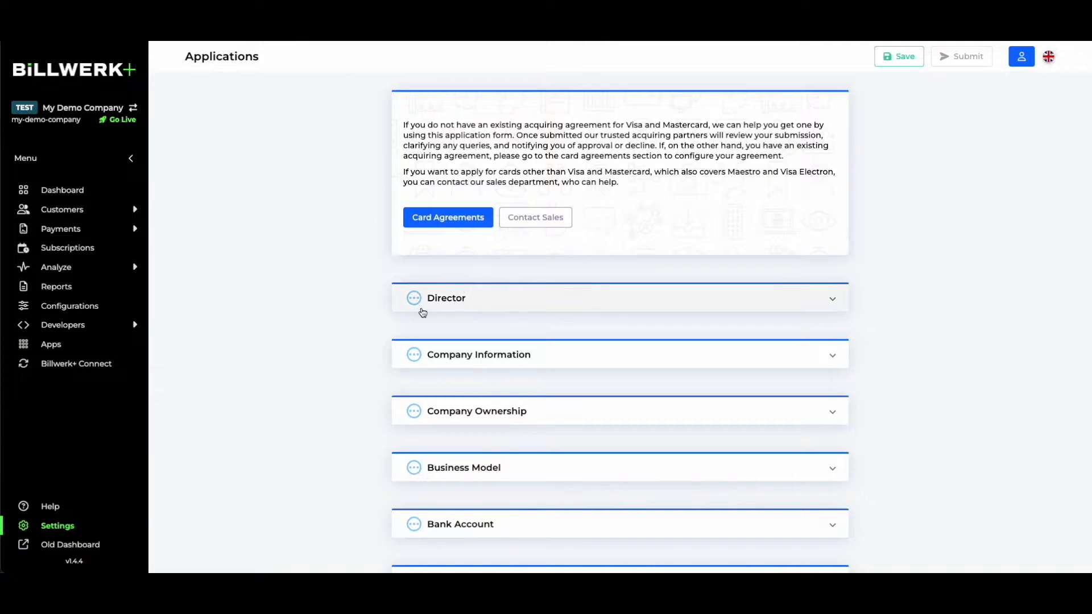
left_click(582, 297)
scroll(666, 320, "down", 10)
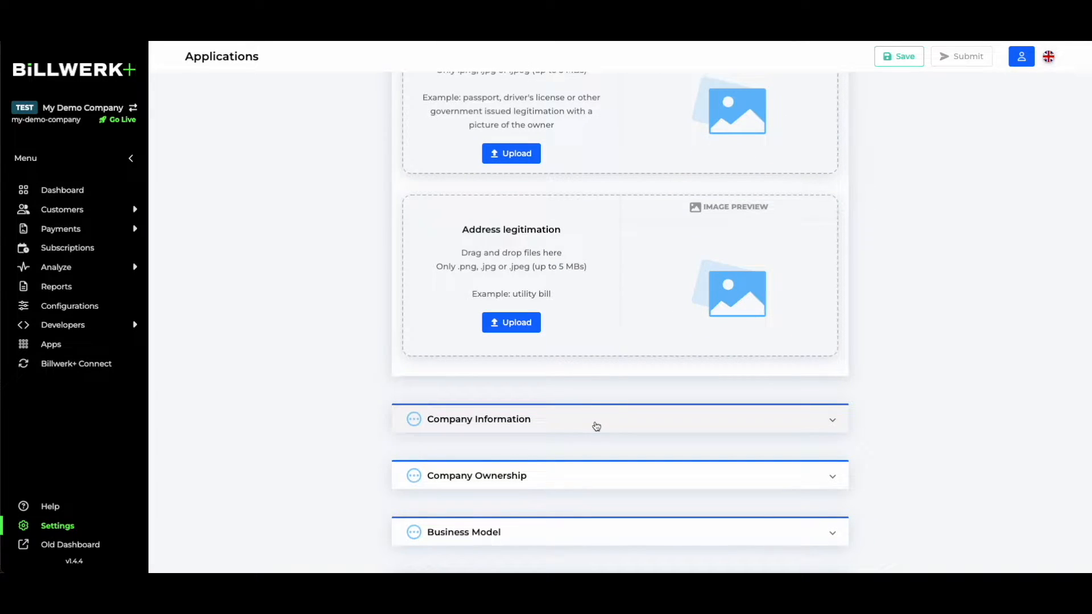
Step: Expand the application's Company Information section and review its fields along with the Director details
left_click(597, 426)
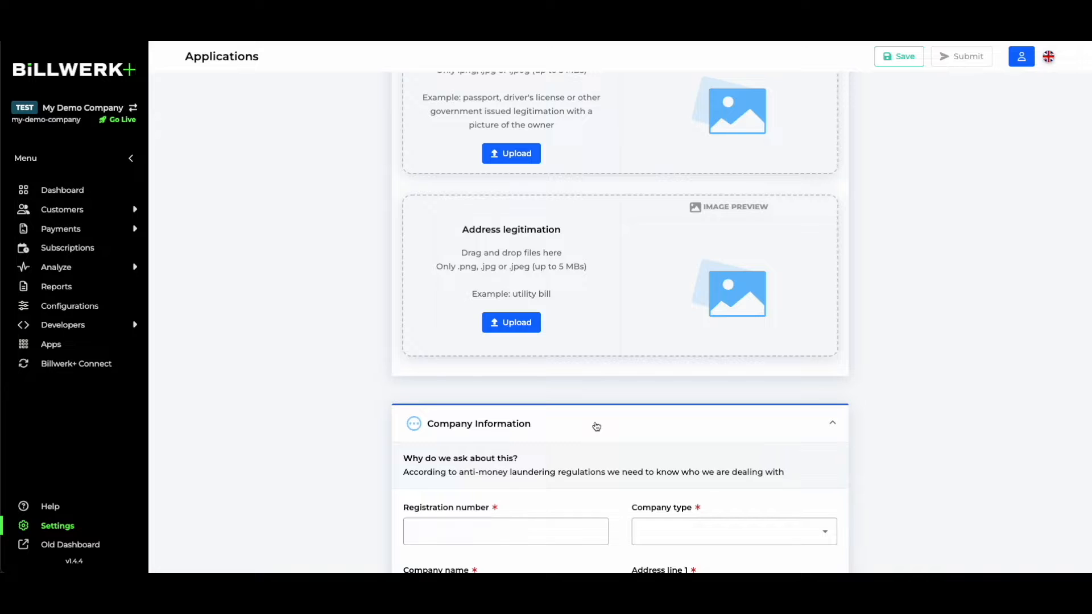
scroll(596, 426, "down", 5)
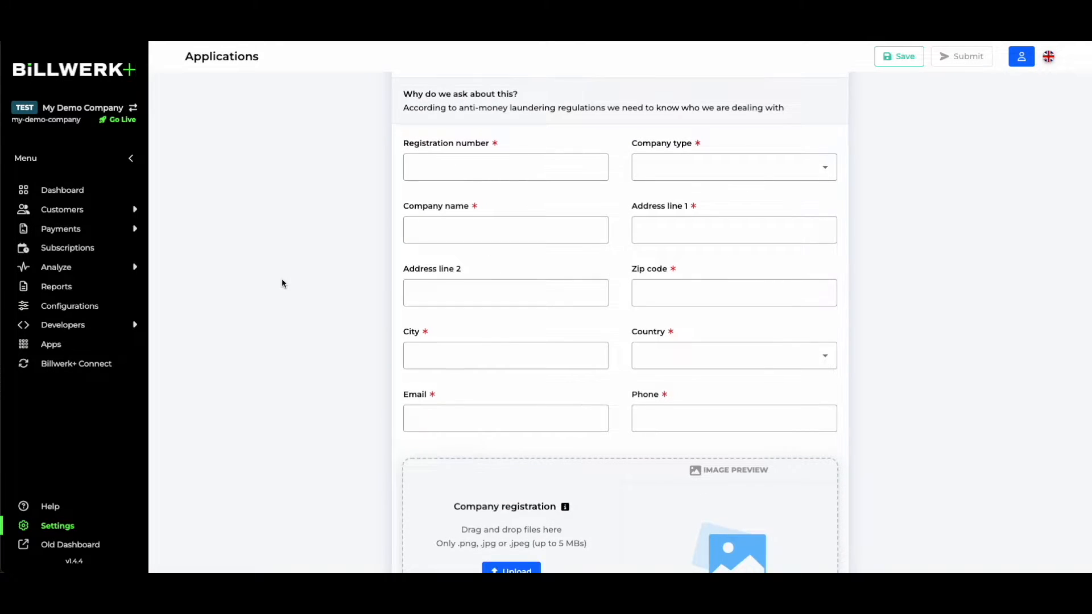
scroll(282, 283, "up", 2)
scroll(281, 283, "up", 10)
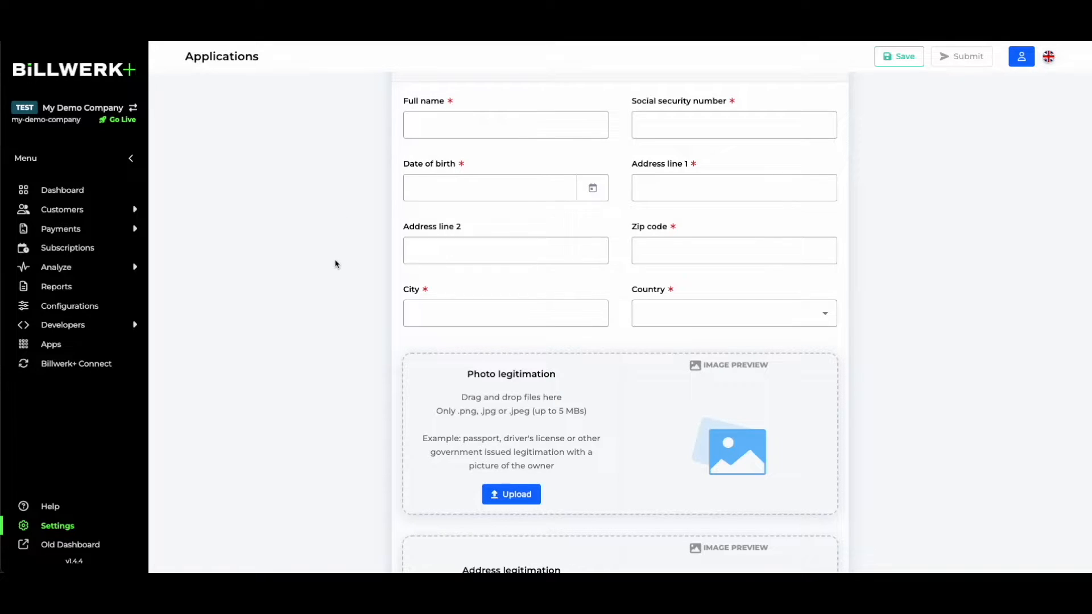
scroll(335, 264, "up", 1)
scroll(273, 331, "up", 3)
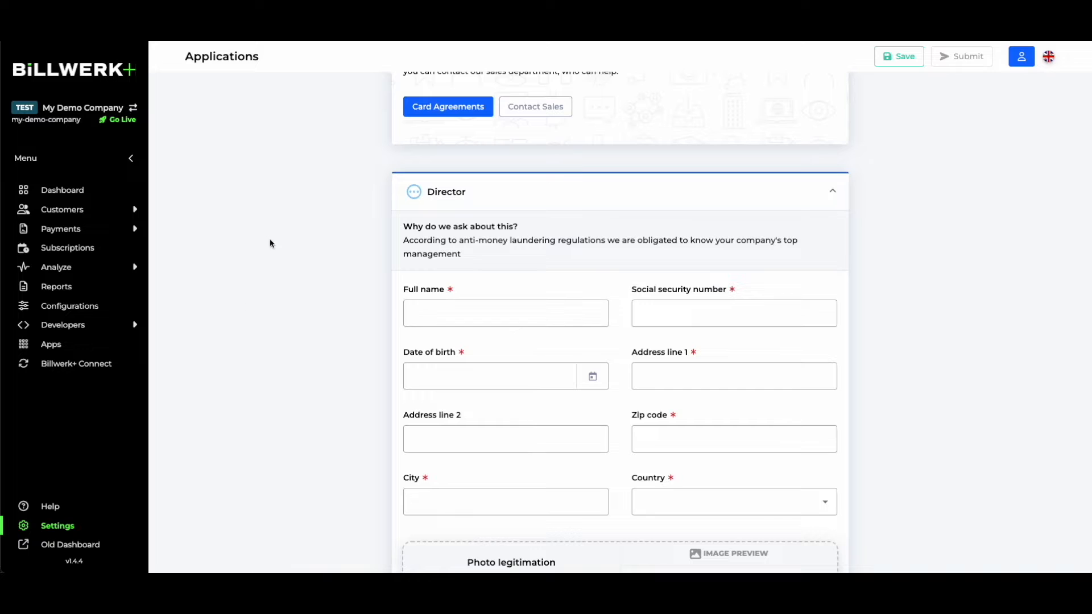
Step: Return to the payment methods configuration and check the credit card entry
left_click(85, 310)
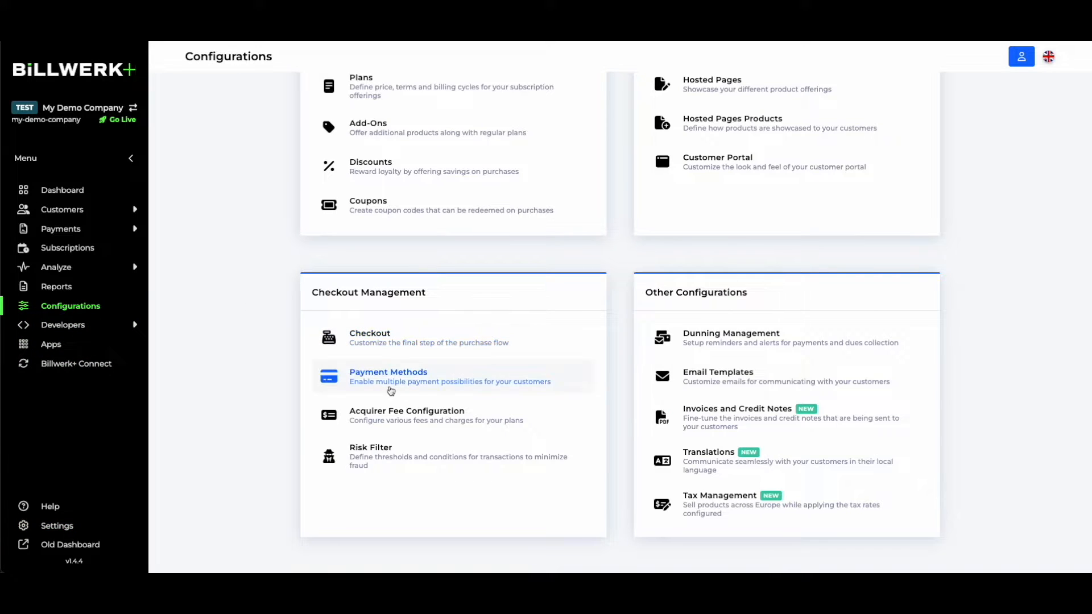
left_click(391, 375)
left_click(478, 165)
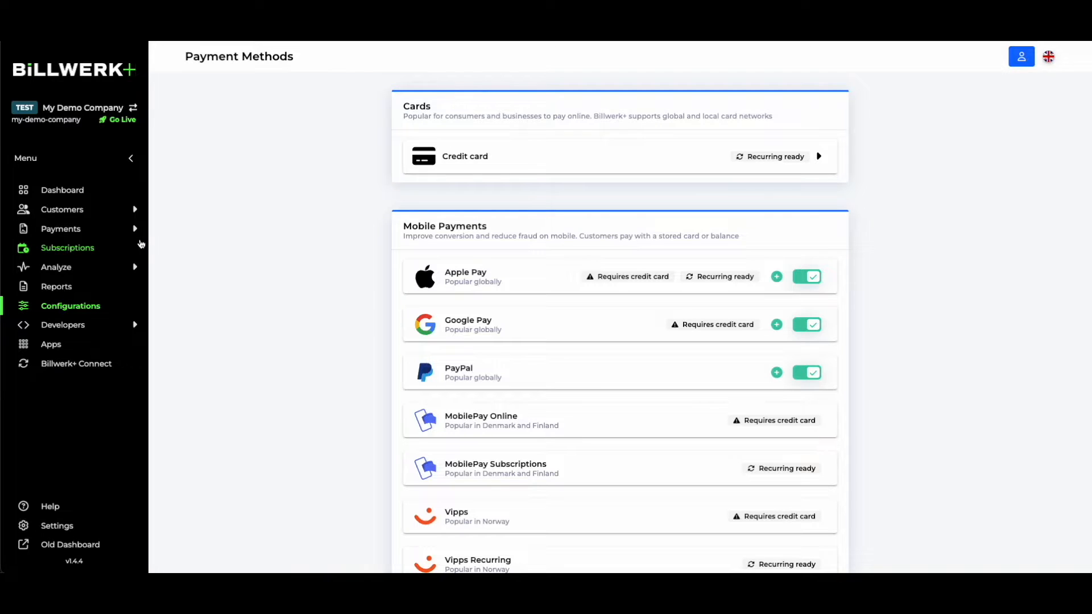
Step: Open the customer list and view the newest customer's details and the blank form for creating a customer
left_click(101, 216)
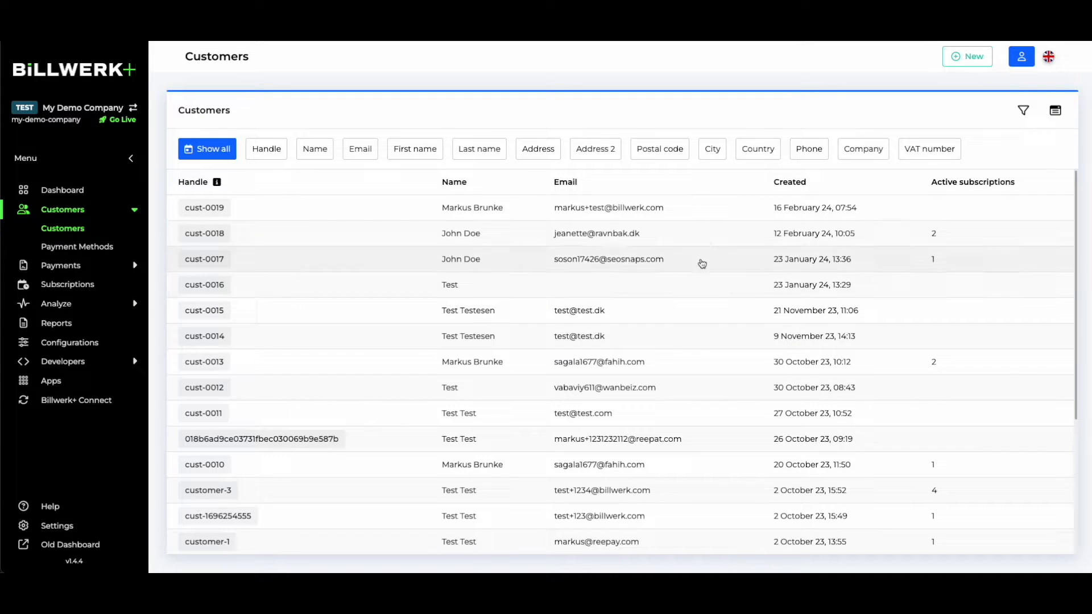
left_click(703, 208)
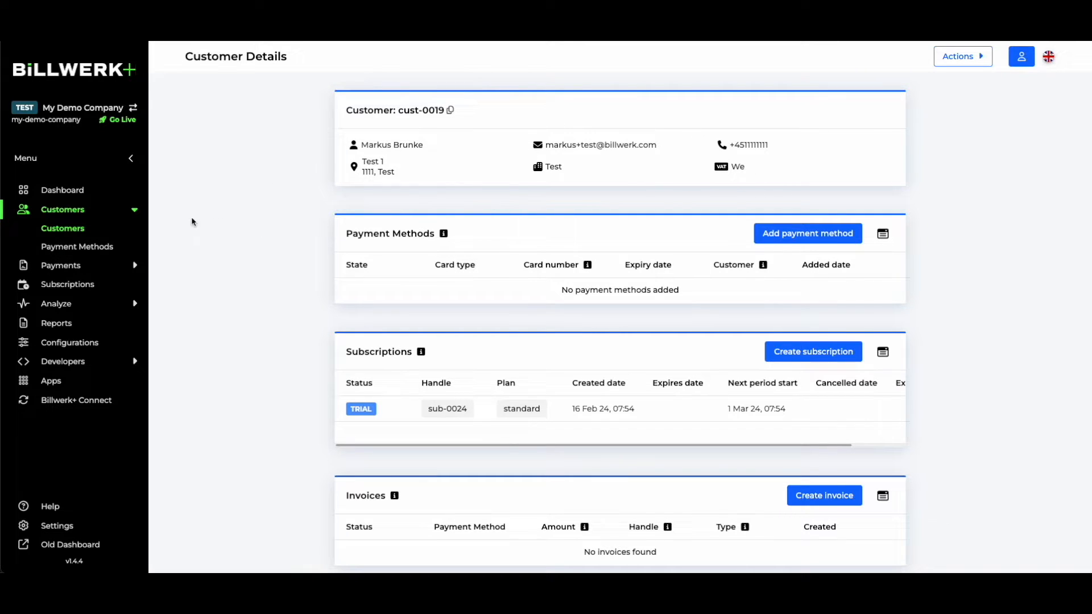
left_click(42, 231)
left_click(967, 56)
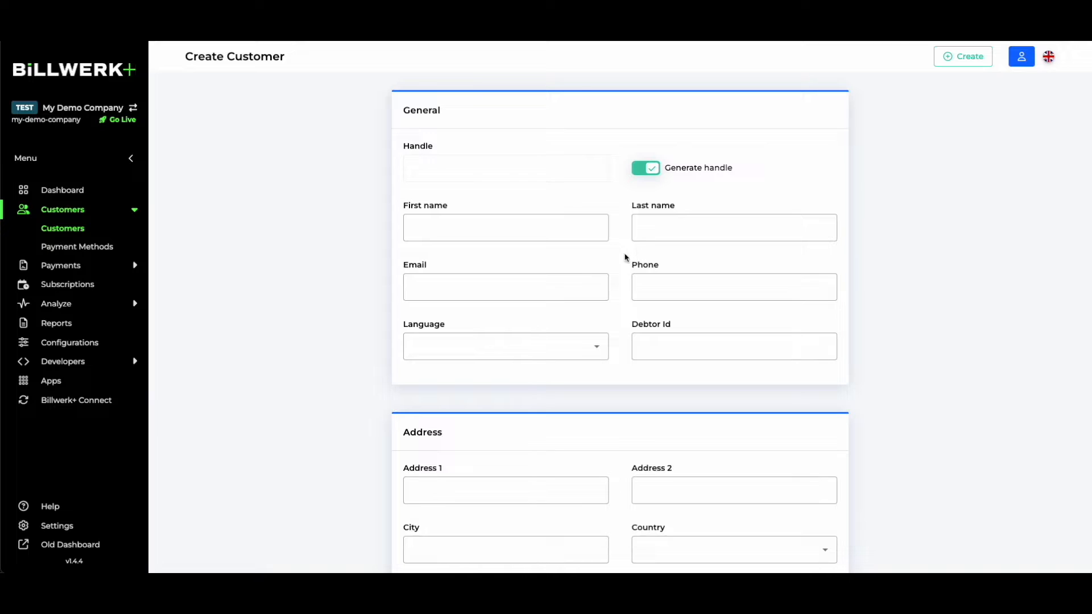
left_click(67, 228)
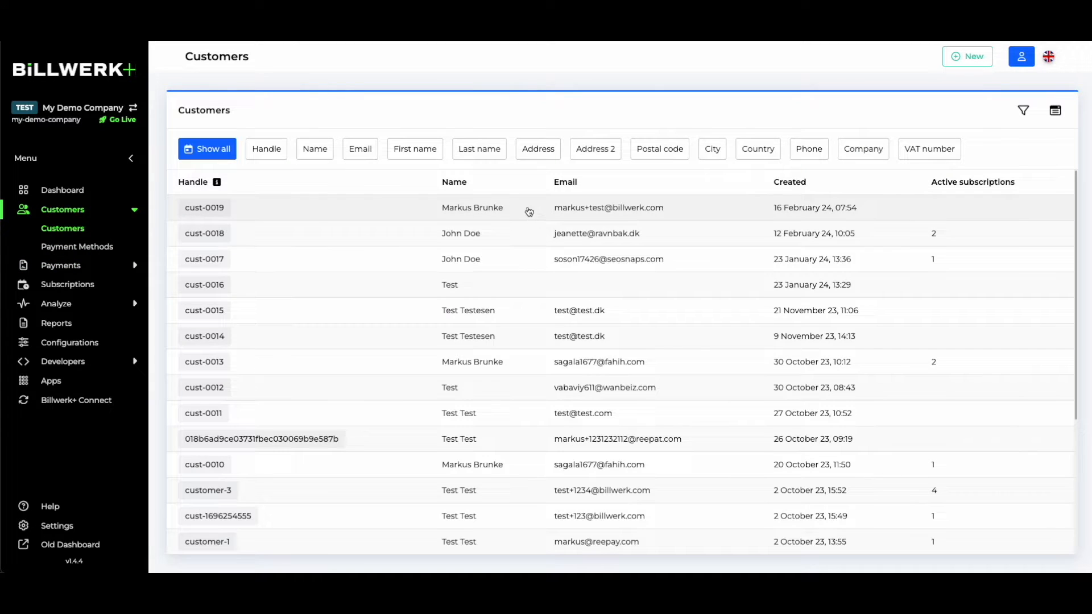
Step: Reopen the newest customer's details and review the payment methods, subscriptions, invoices and credit notes
left_click(412, 217)
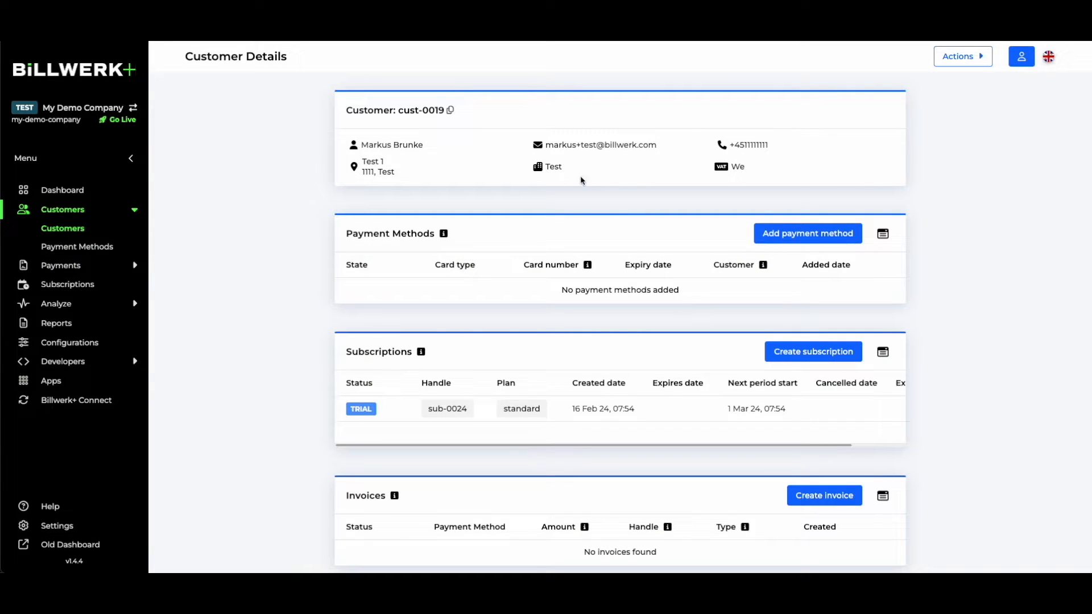
scroll(351, 307, "down", 2)
scroll(350, 266, "up", 1)
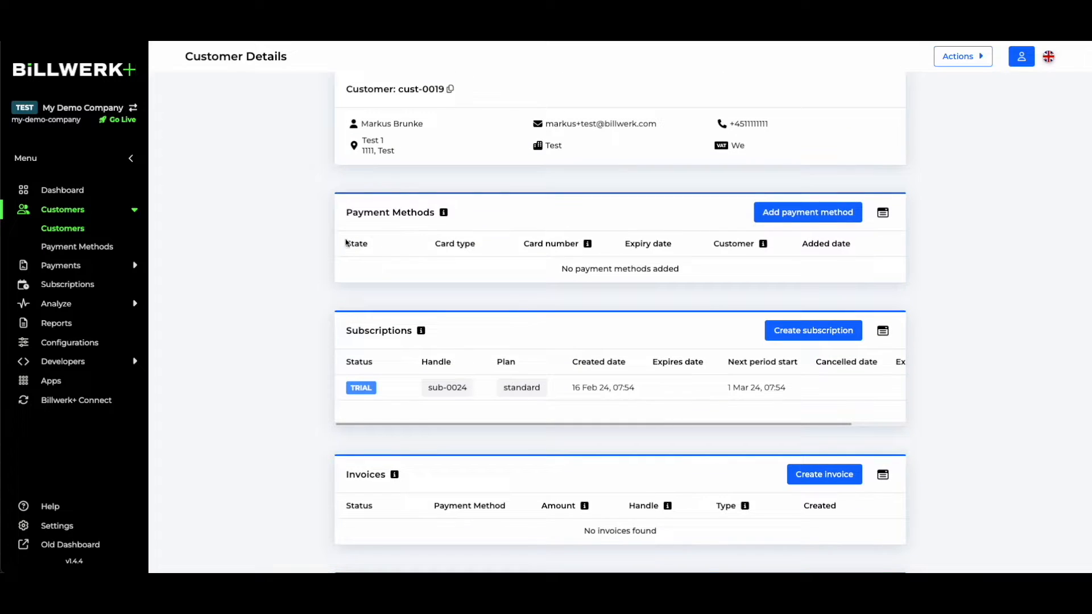
scroll(716, 264, "down", 1)
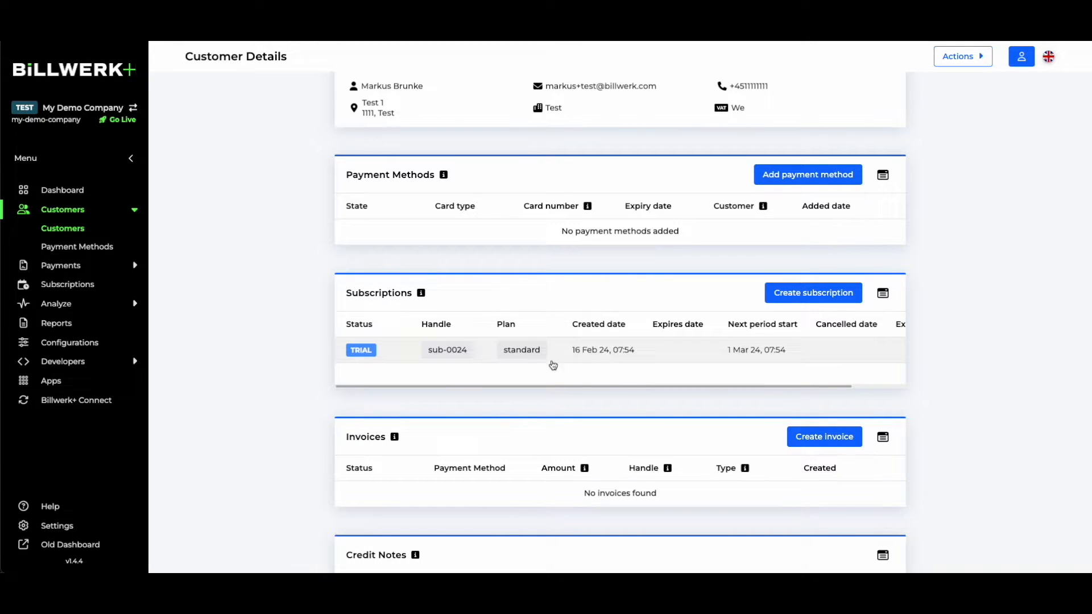
scroll(330, 371, "down", 2)
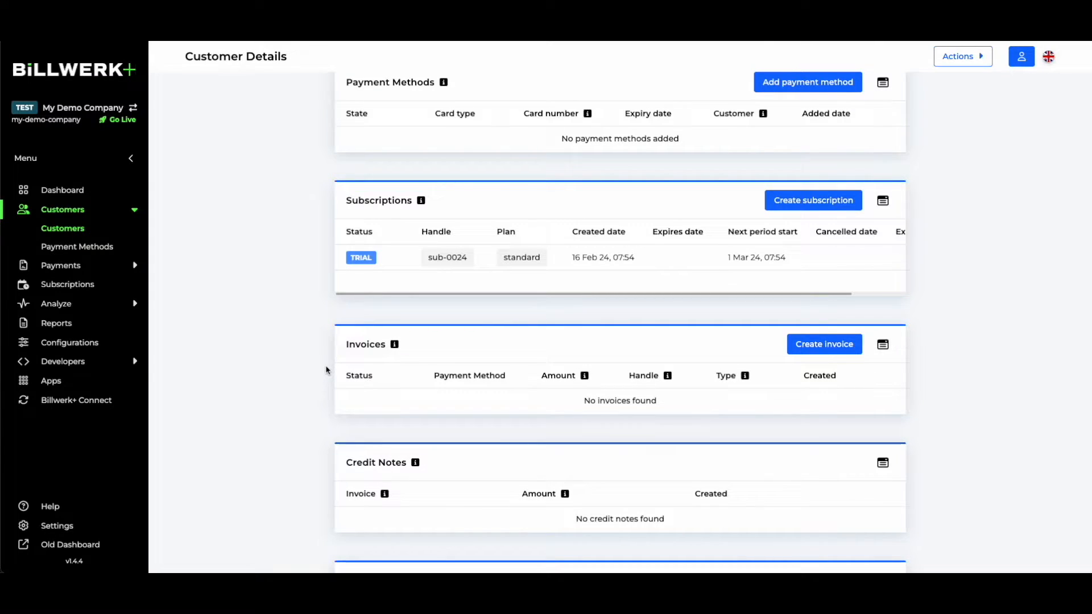
Step: Start a new invoice from the customer's details
scroll(326, 369, "down", 1)
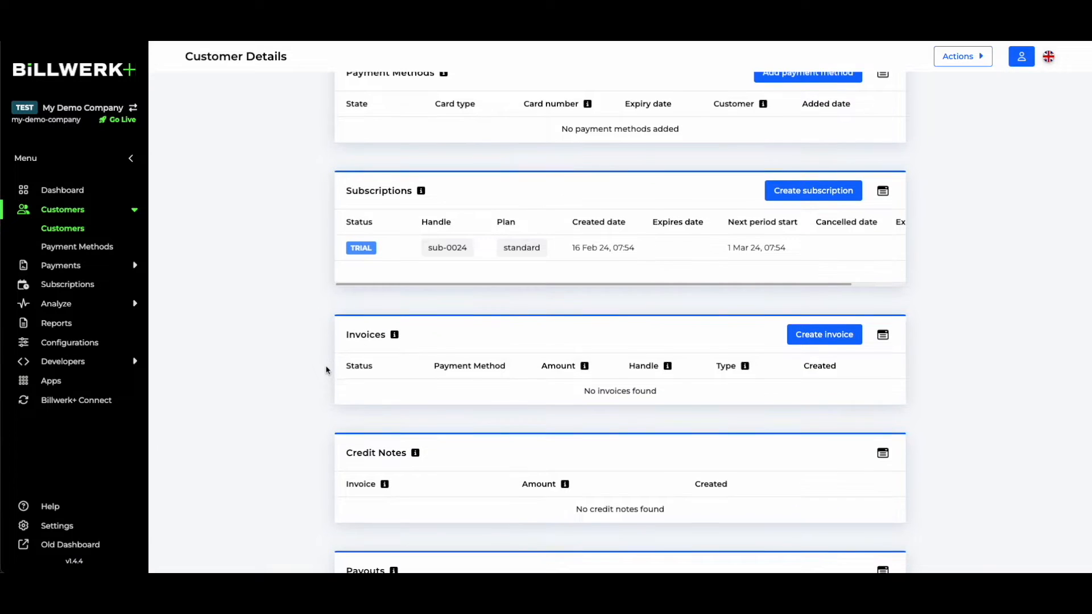
left_click(826, 343)
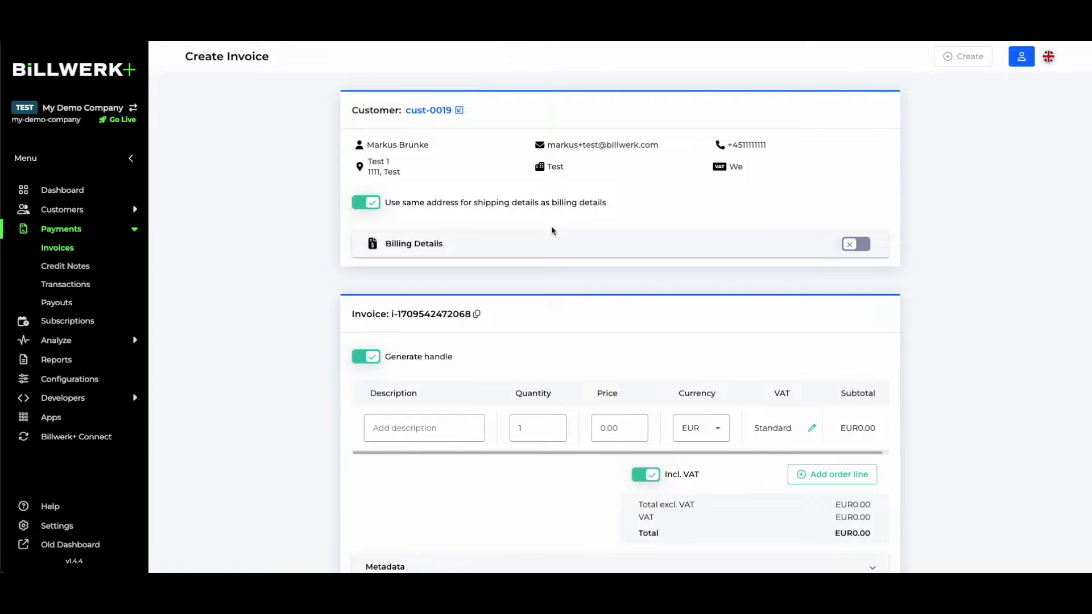
Step: Reveal the optional billing details and separate shipping details fields for review, and restore both default options
scroll(754, 225, "down", 1)
left_click(814, 220)
scroll(588, 339, "down", 4)
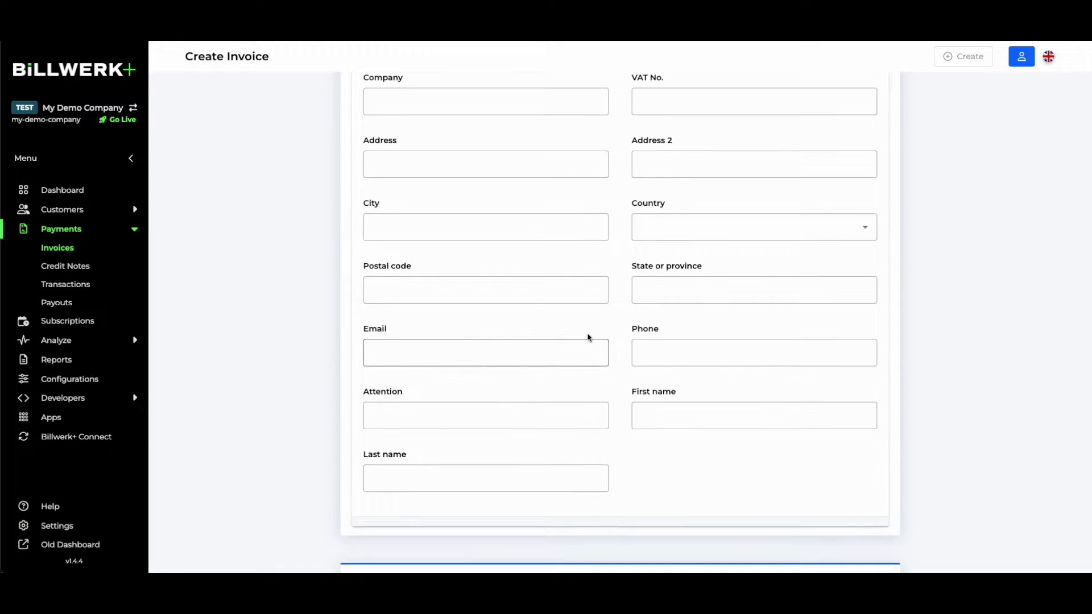
scroll(739, 288, "up", 5)
left_click(378, 208)
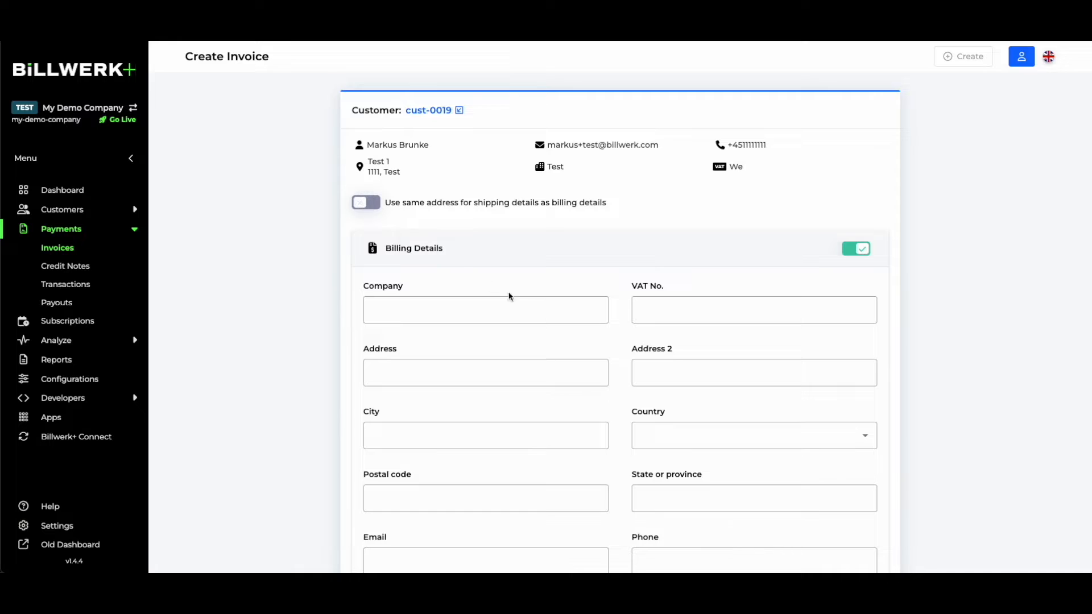
scroll(547, 307, "down", 8)
scroll(545, 310, "up", 8)
left_click(376, 145)
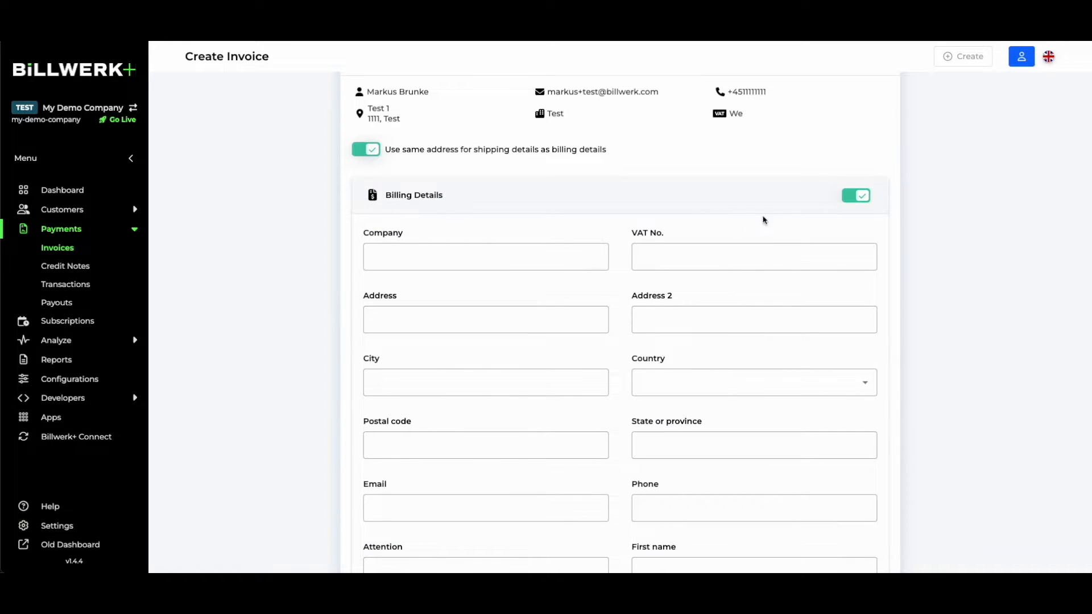
left_click(760, 206)
Step: Fill in the invoice's order line with the description "Test" and a price of 10 EUR
scroll(300, 339, "down", 1)
left_click(418, 332)
type("Test")
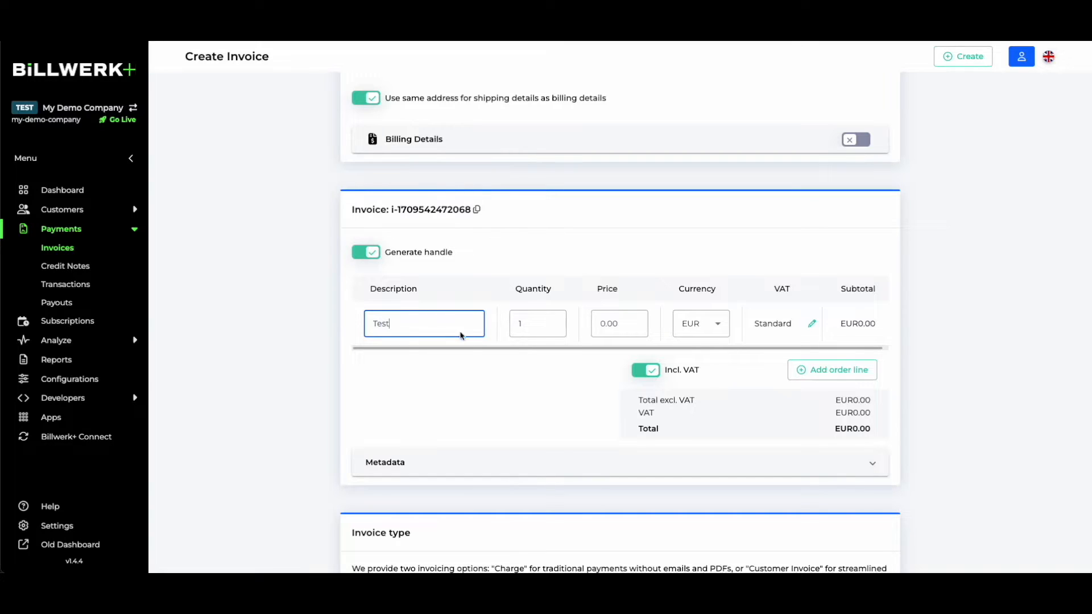
left_click(601, 327)
type("10")
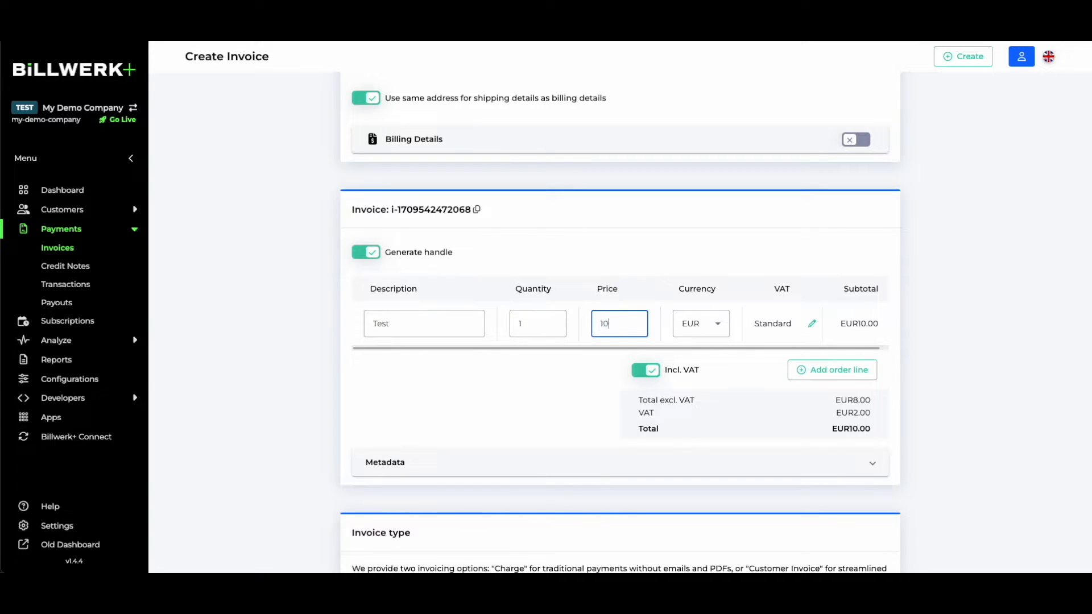
Step: Compare the two tax options for the order line and apply a VAT percentage of 25
left_click(812, 324)
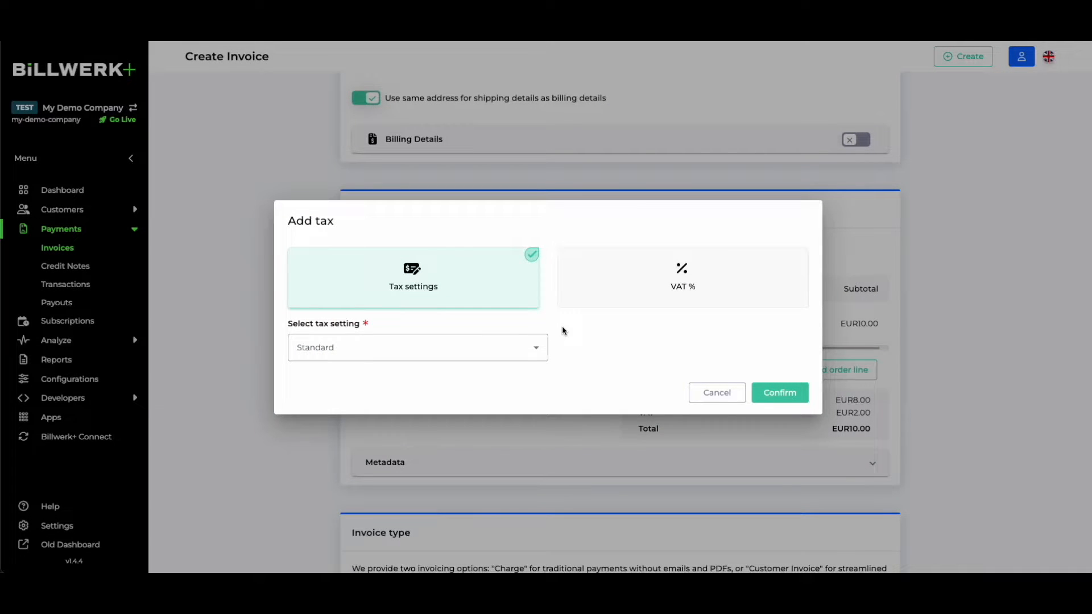
left_click(654, 301)
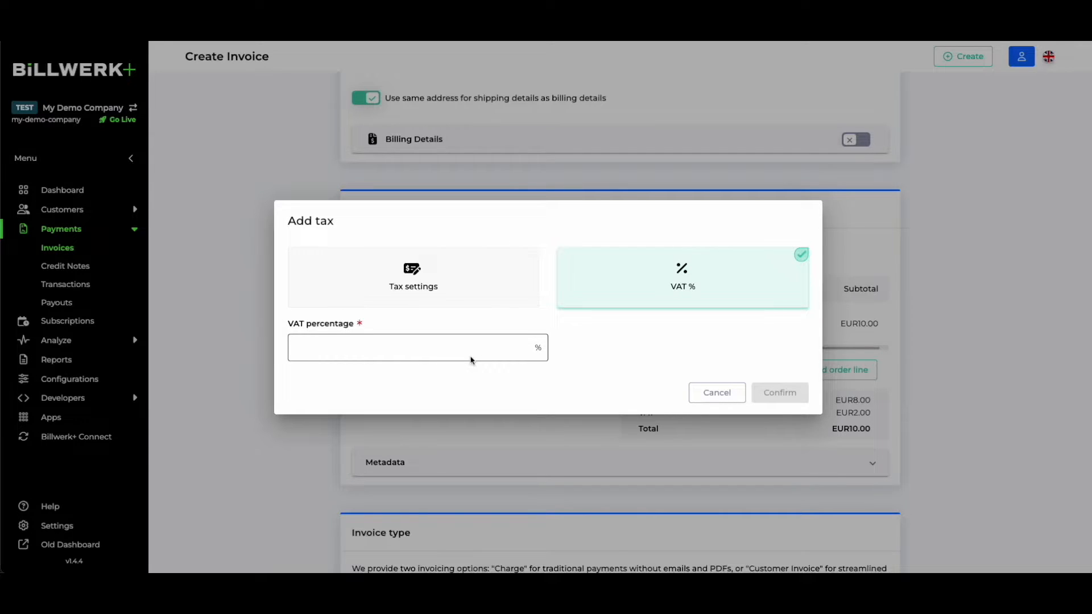
left_click(458, 296)
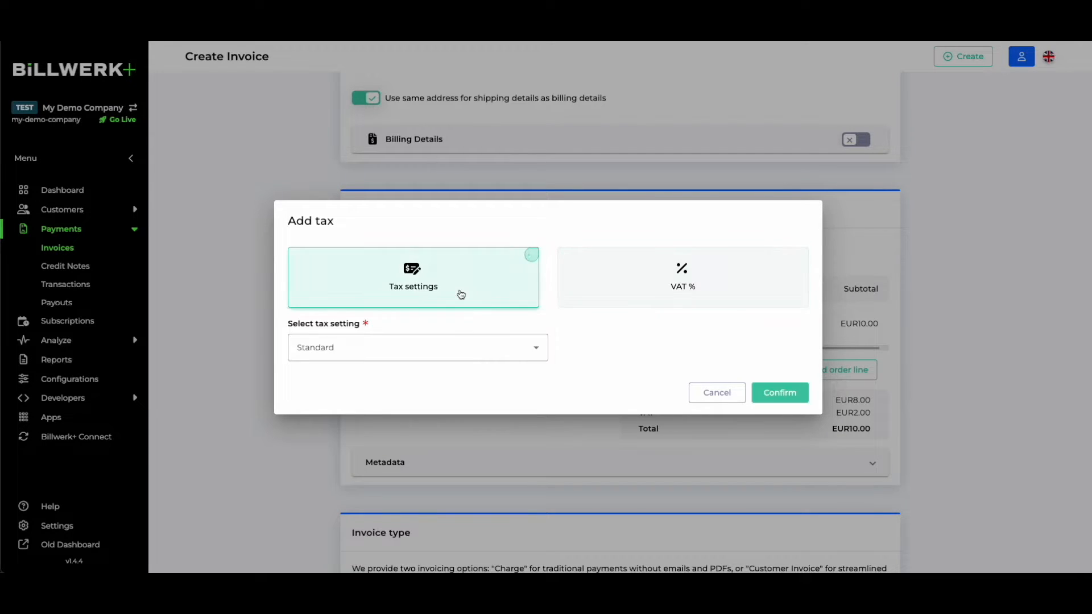
left_click(638, 301)
left_click(427, 353)
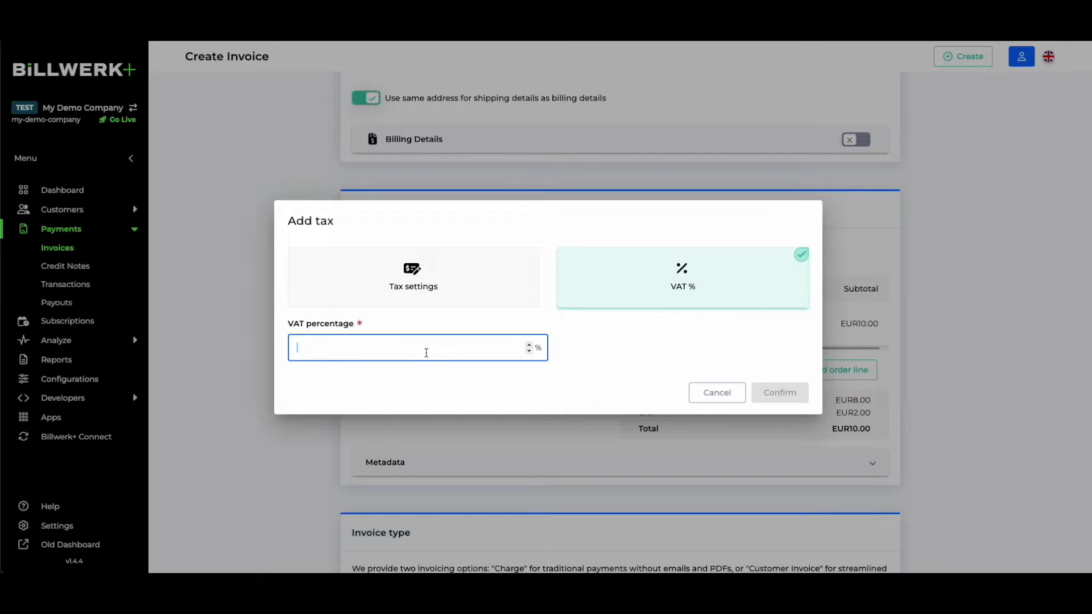
type("25")
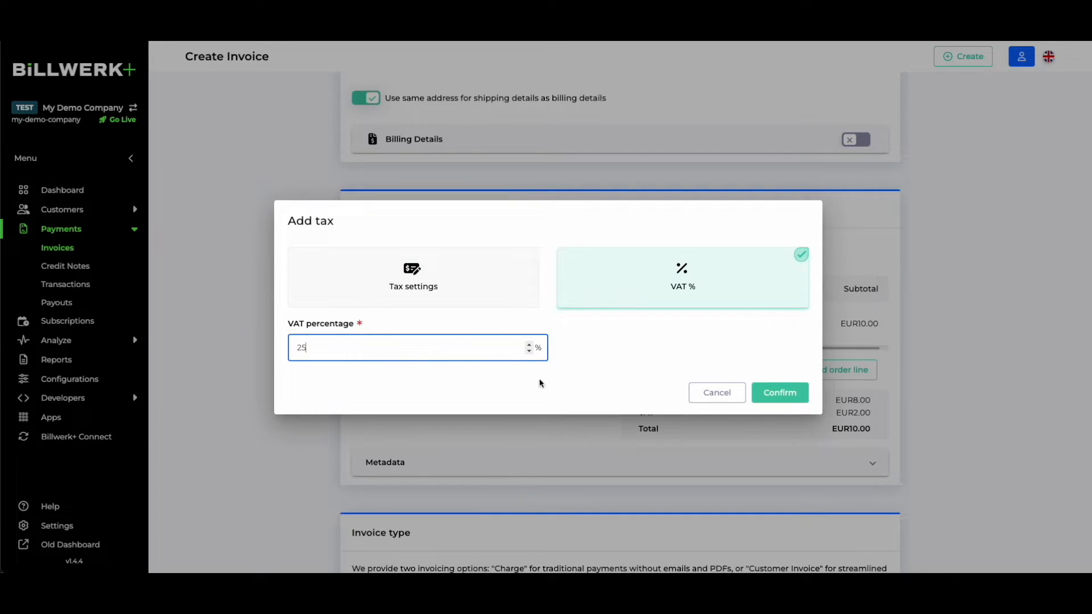
left_click(786, 391)
Step: Add a second, empty order line to the invoice and delete it
left_click(822, 369)
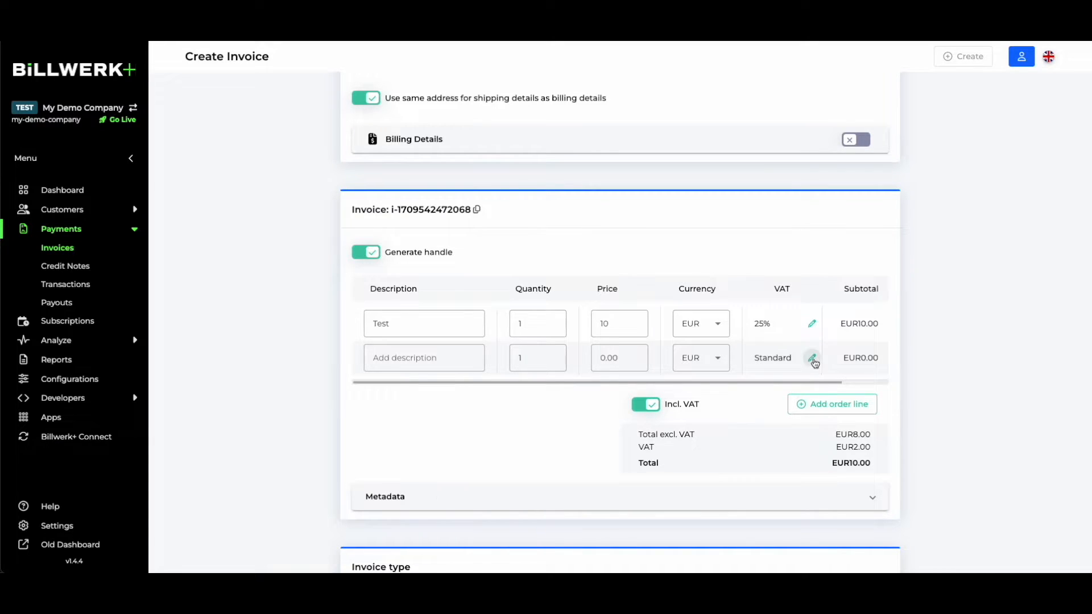
left_click(383, 355)
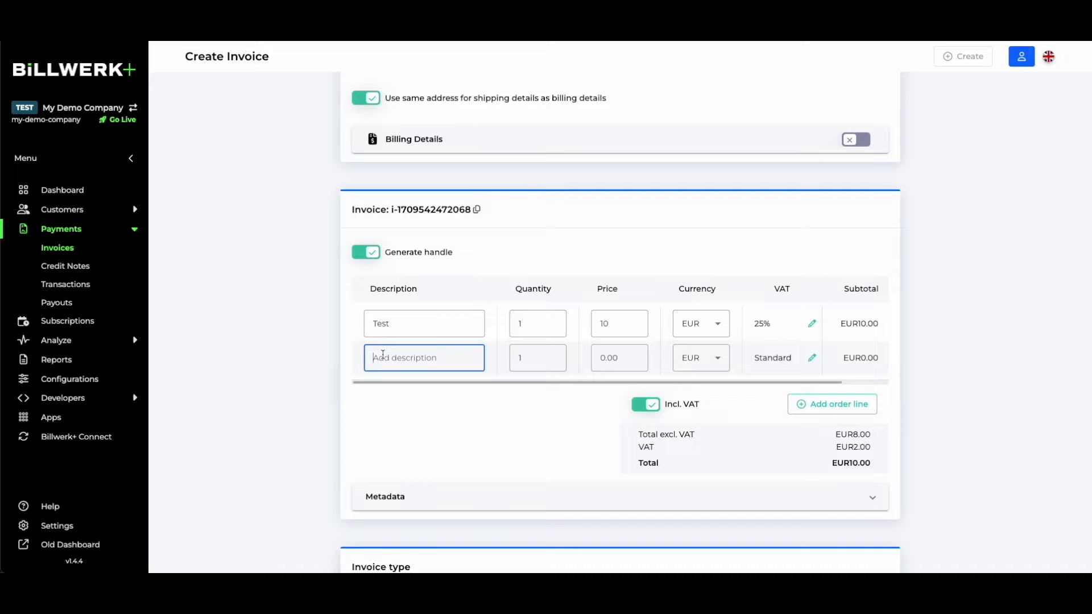
left_click(872, 378)
left_click_drag(830, 384, 873, 382)
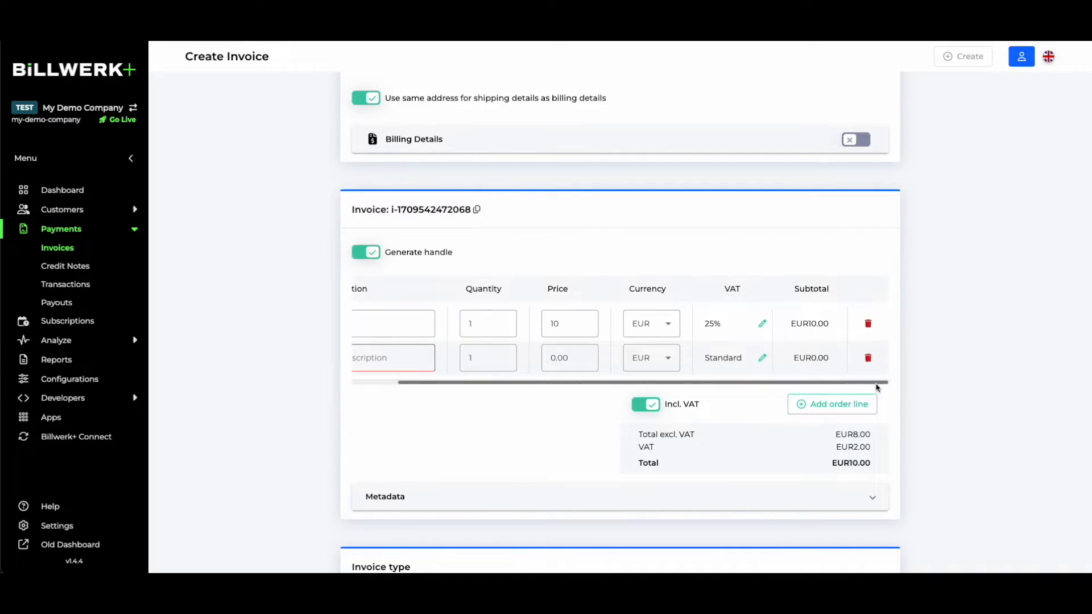
left_click(867, 358)
Step: Review the invoice type and payment method options, checking Existing payment method and returning to New payment method
scroll(557, 418, "down", 1)
scroll(558, 418, "down", 2)
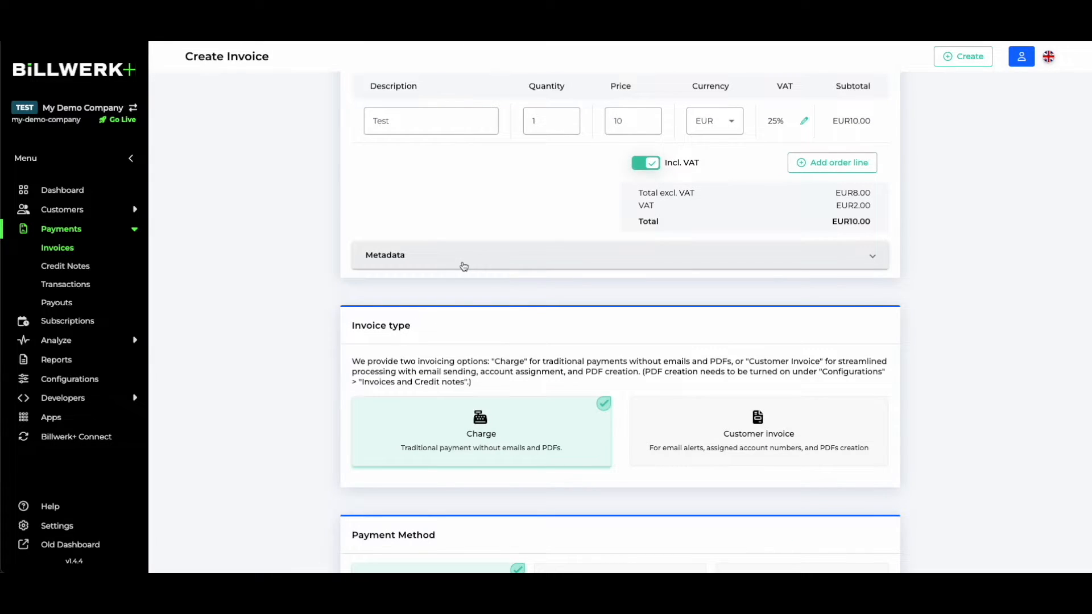
scroll(319, 305, "down", 2)
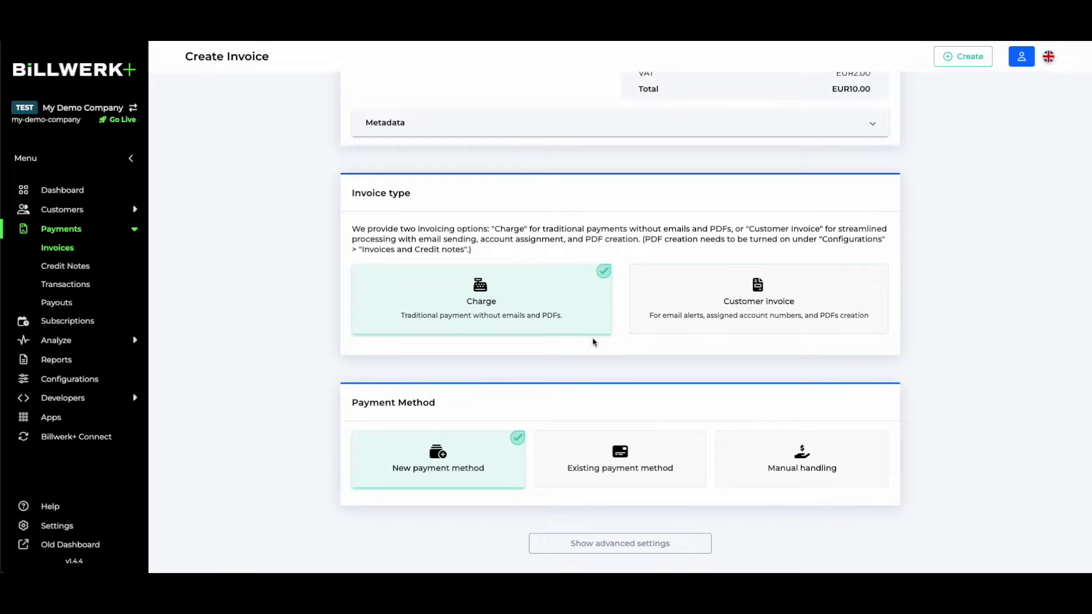
scroll(487, 337, "down", 1)
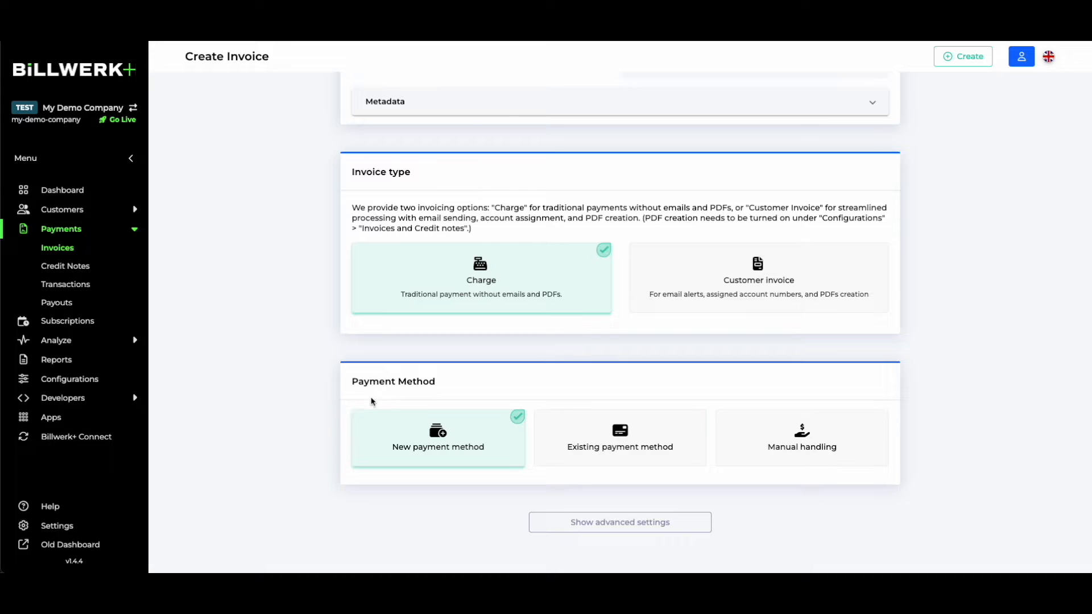
left_click(564, 449)
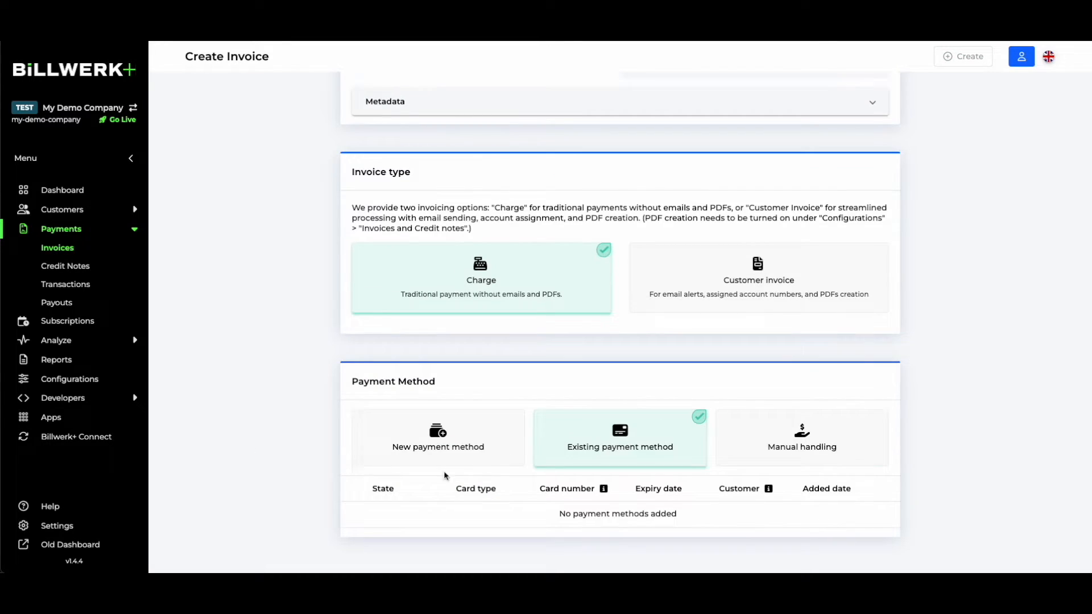
left_click(497, 443)
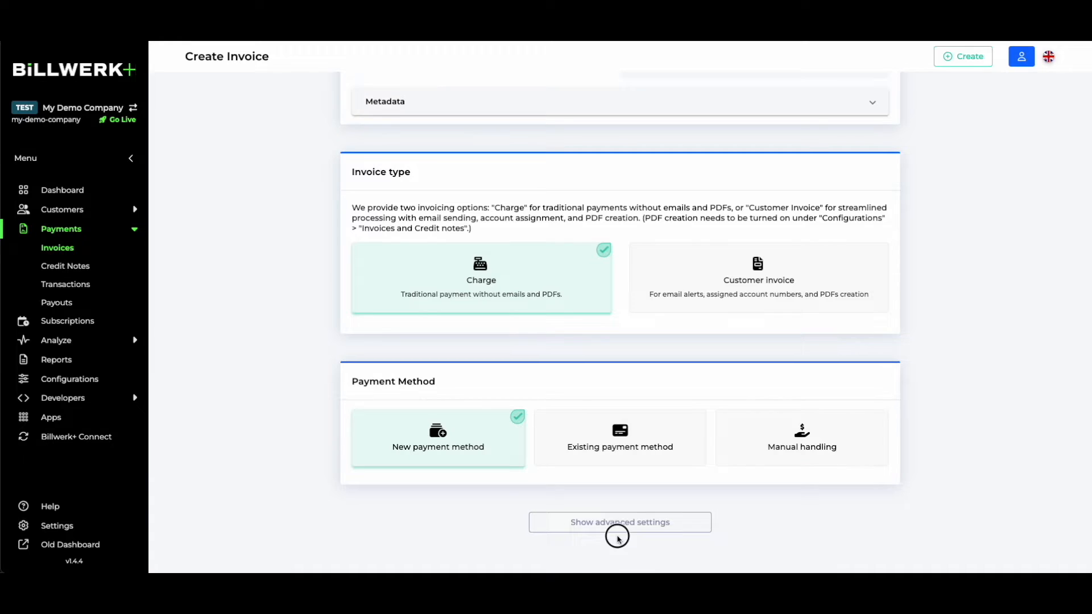
Step: Show the invoice's advanced settings, review them, and choose to save the payment method
left_click(631, 521)
scroll(602, 344, "down", 6)
scroll(570, 321, "down", 5)
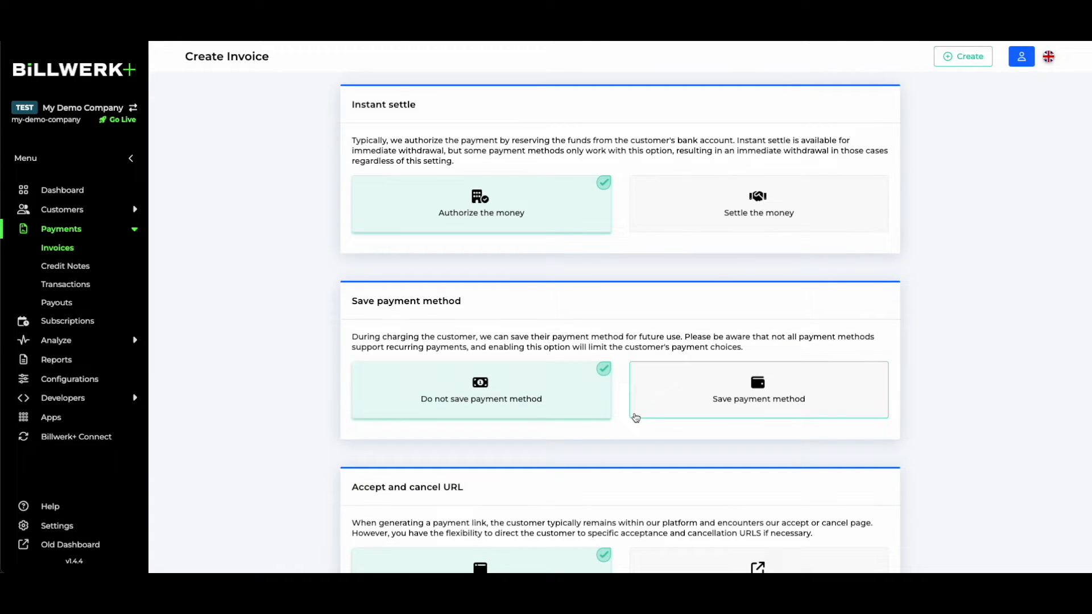
scroll(636, 456, "down", 2)
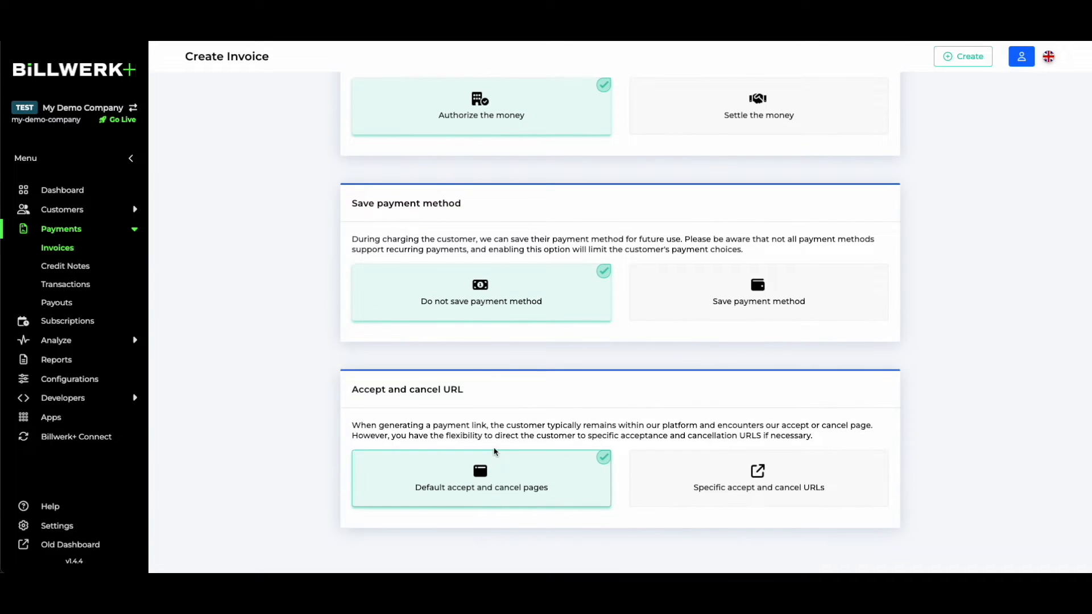
scroll(663, 408, "up", 1)
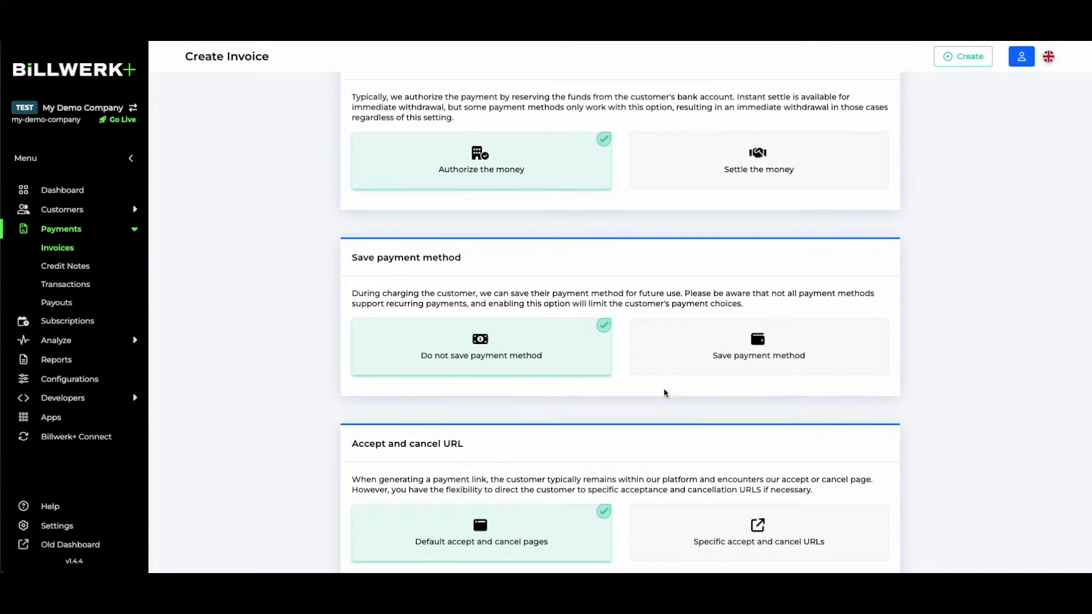
left_click(712, 370)
Step: Create the invoice and open its payment link in the checkout
scroll(985, 212, "up", 12)
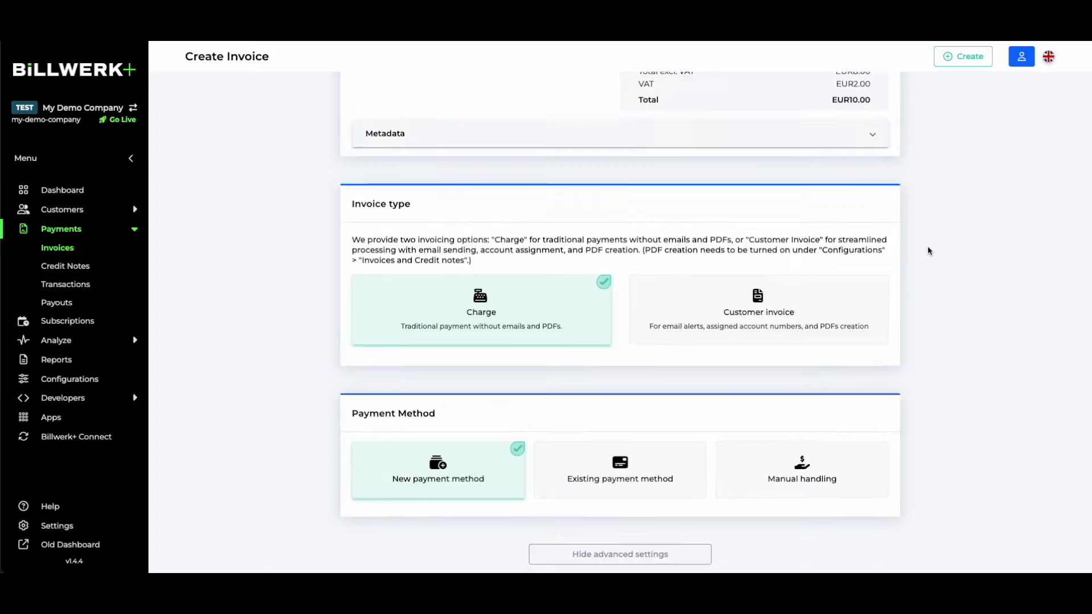
left_click(970, 63)
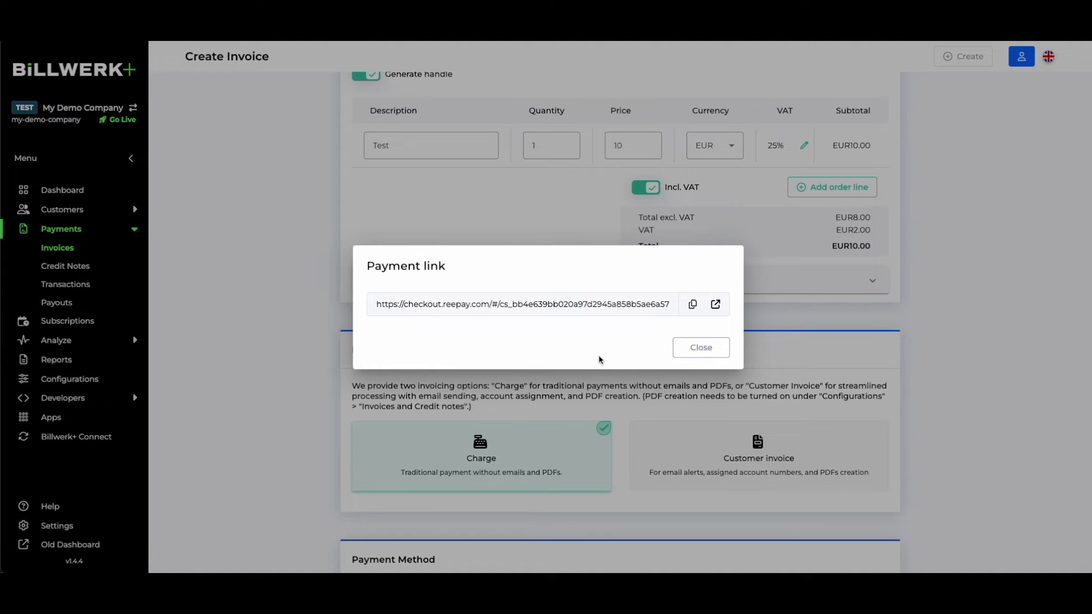
left_click(715, 307)
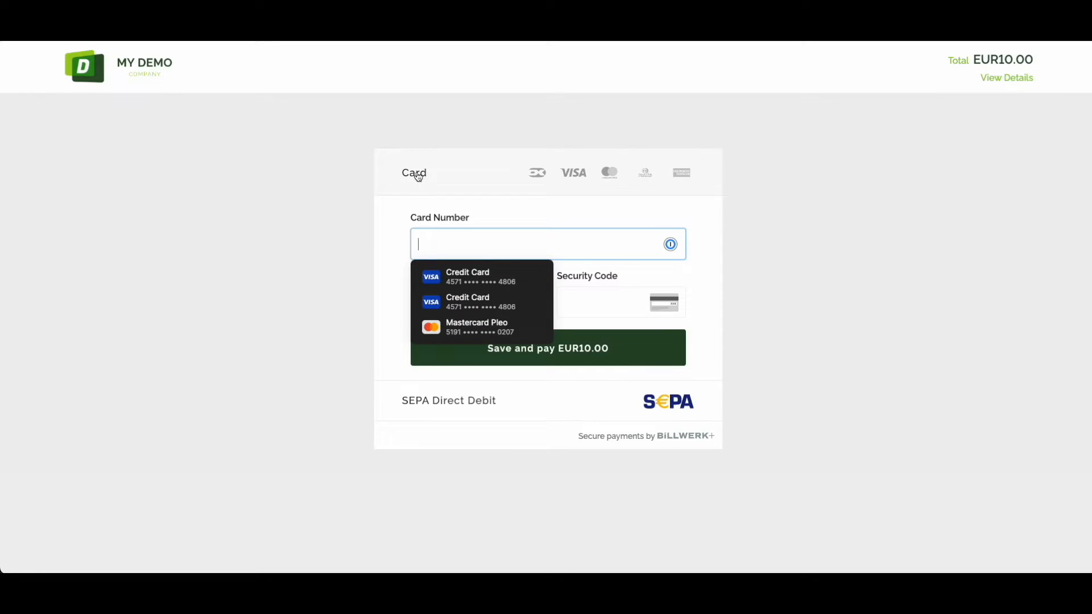
Step: Pay EUR10.00 by entering the test card's number, expiry date and security code, and pass the 3D Secure challenge
type("411111111111111")
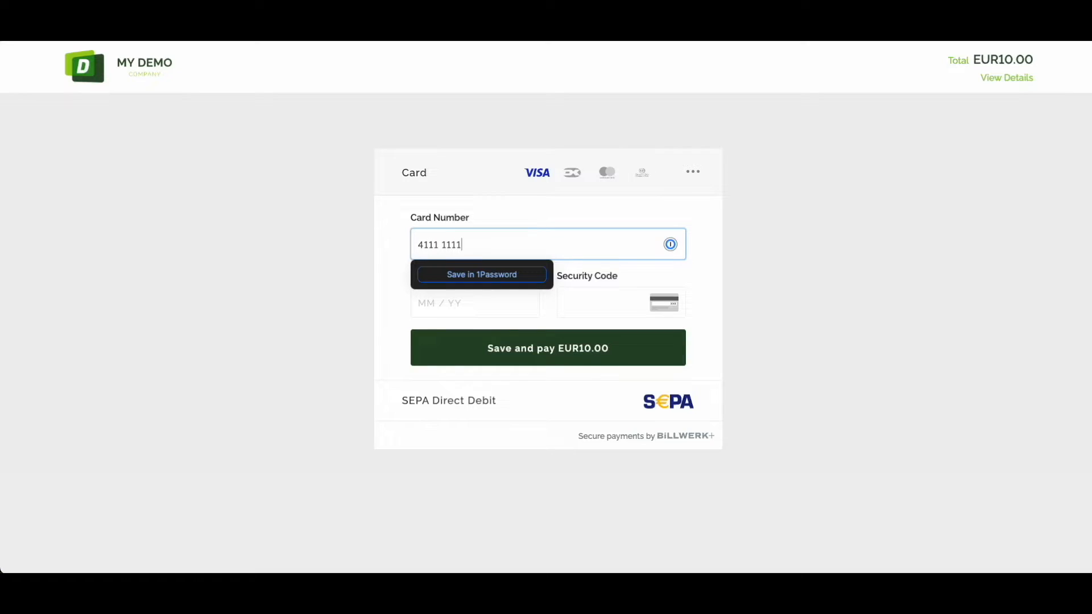
type("11299123")
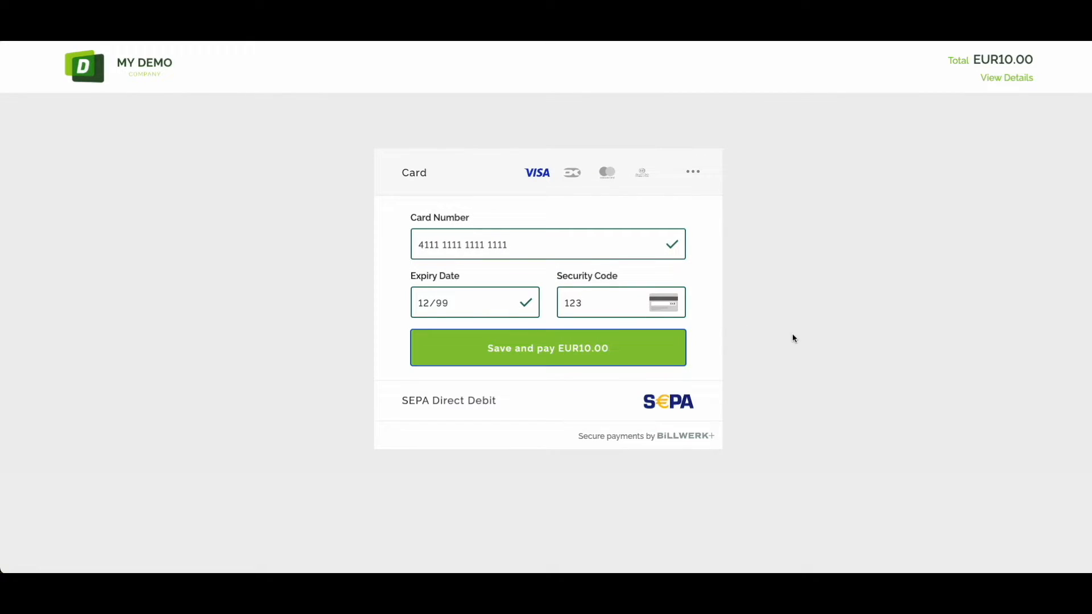
left_click(548, 355)
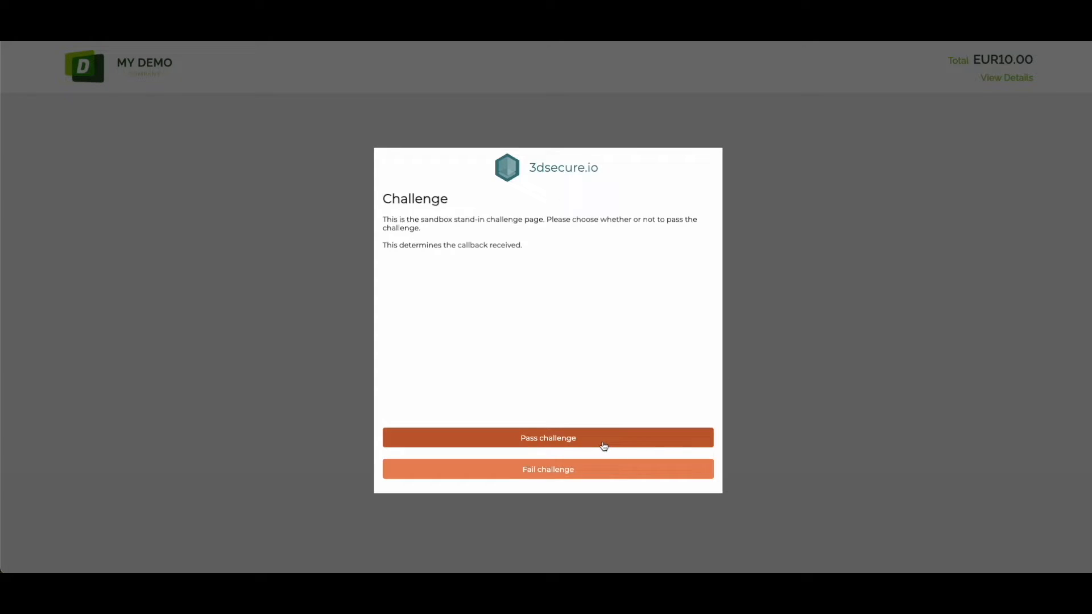
left_click(604, 442)
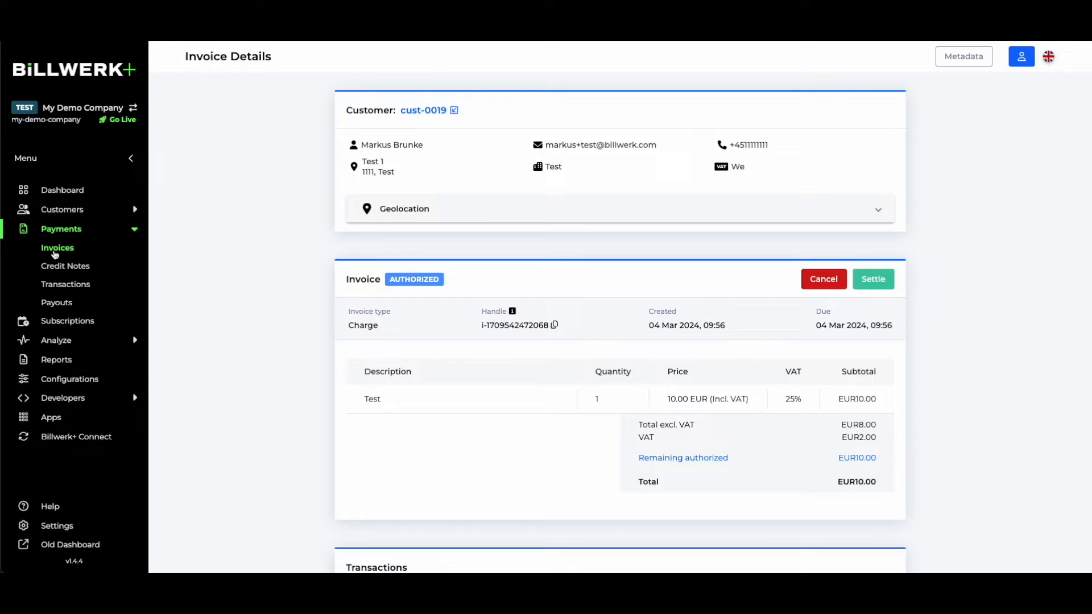
Step: Open the newest charge from the invoice list and review its order line, totals and transactions
left_click(57, 248)
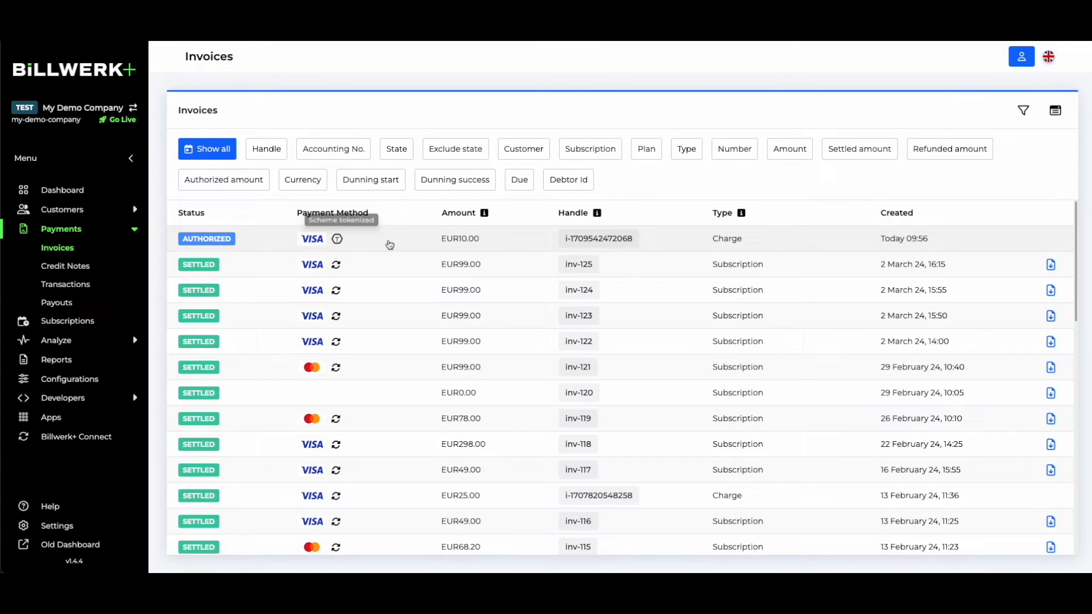
left_click(430, 244)
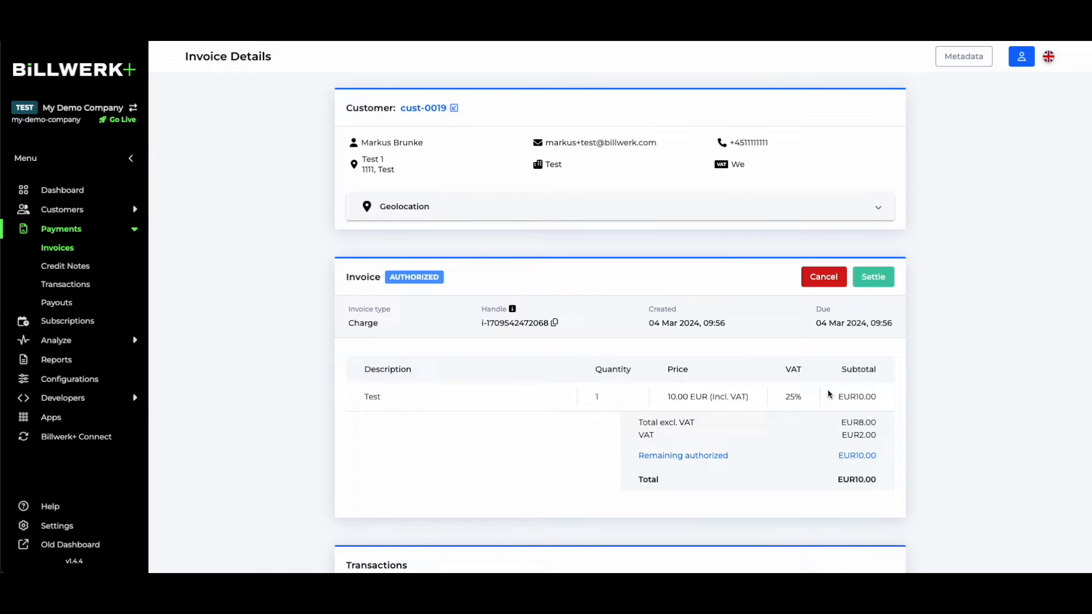
scroll(625, 346, "down", 1)
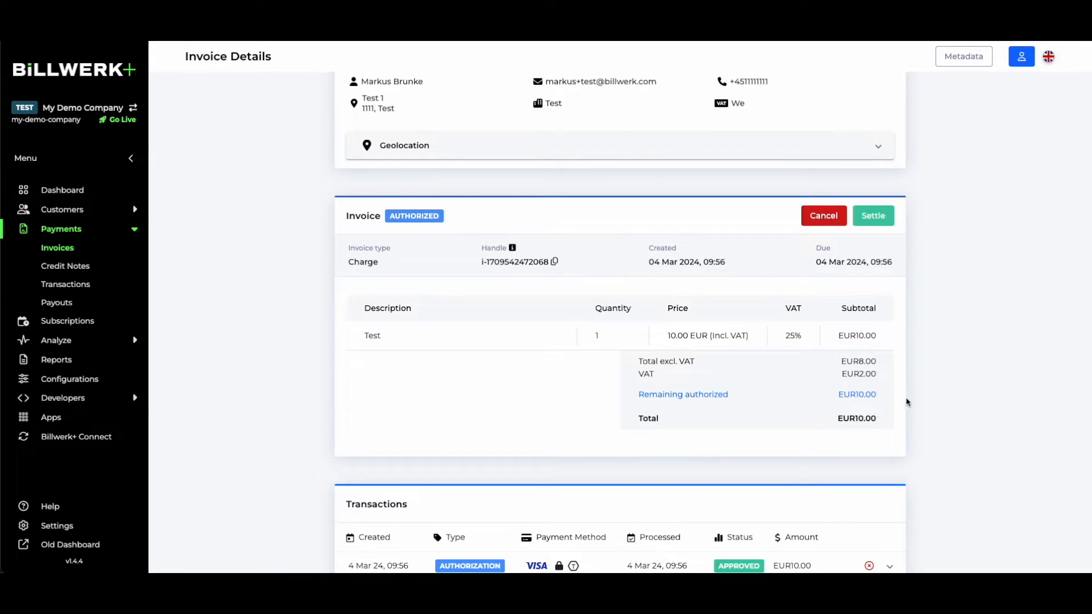
scroll(630, 398, "down", 3)
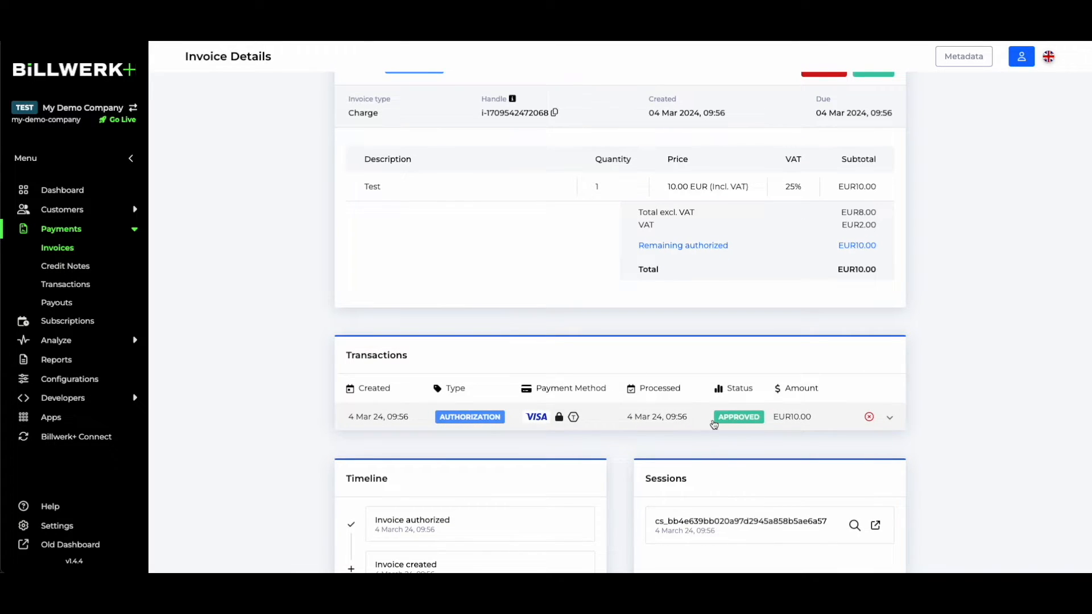
Step: Expand the authorization transaction with its advanced information and examine the card, bank and acquirer details
left_click(710, 425)
scroll(700, 423, "down", 3)
left_click(561, 476)
scroll(543, 406, "down", 1)
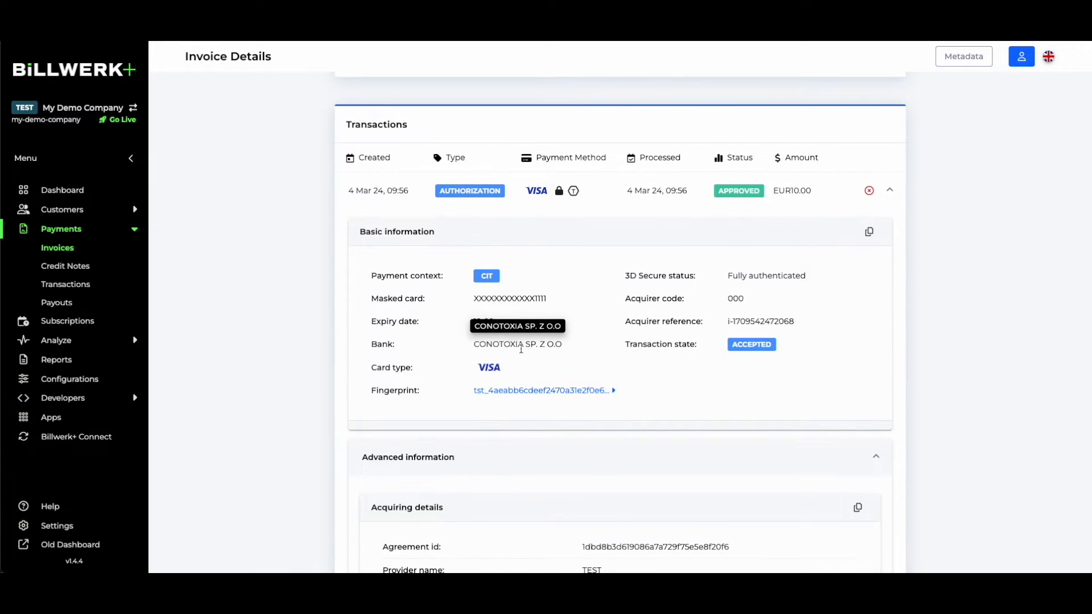
Step: Review the authorization's masked card number, acquiring details, authentication, card information and requester location
double_click(517, 301)
scroll(626, 419, "down", 10)
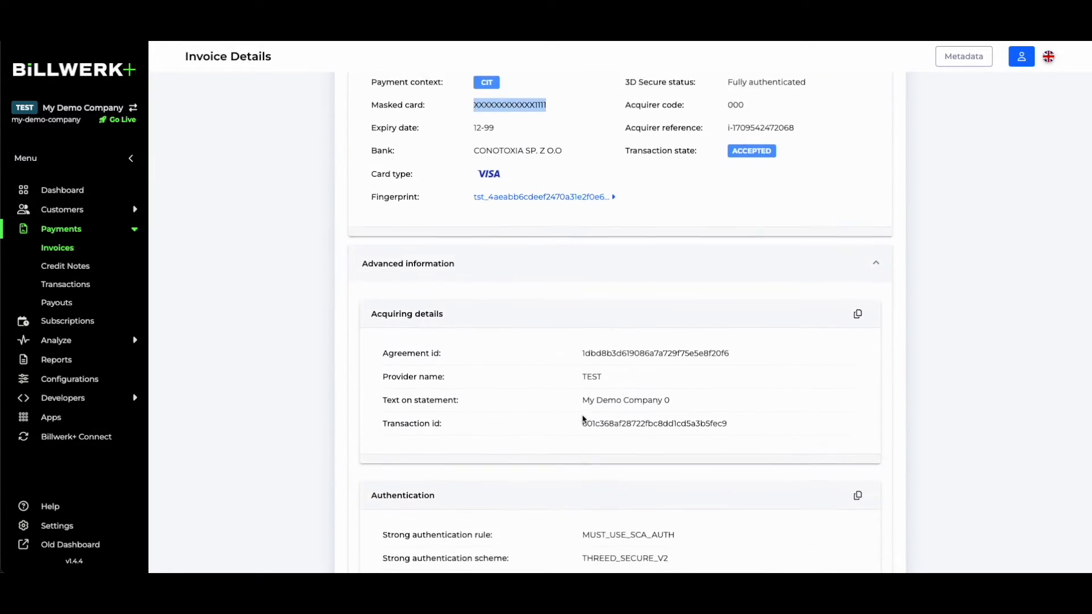
scroll(535, 405, "down", 10)
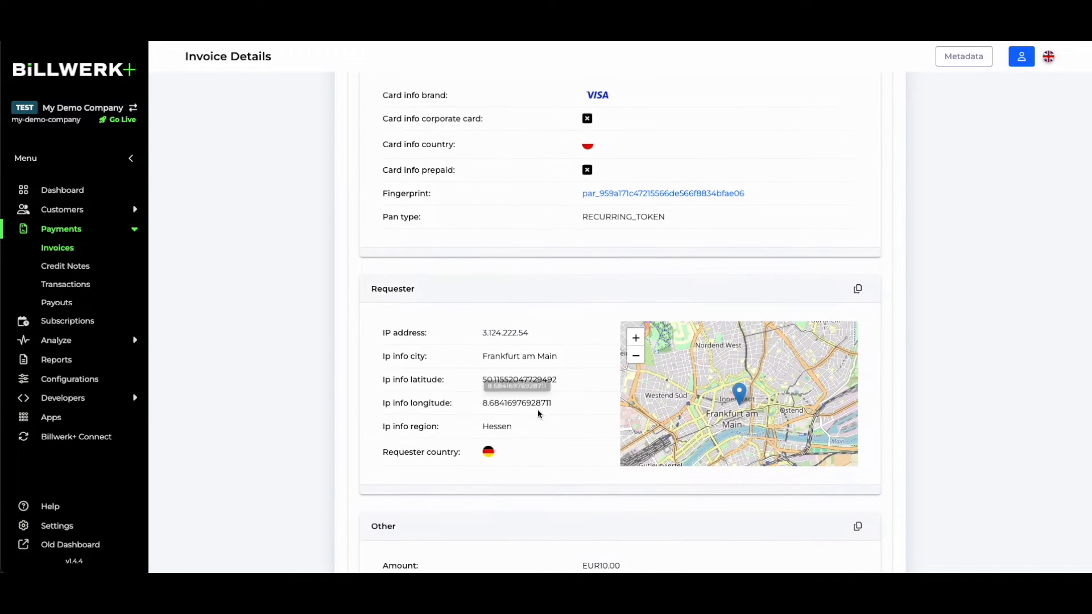
scroll(322, 382, "up", 20)
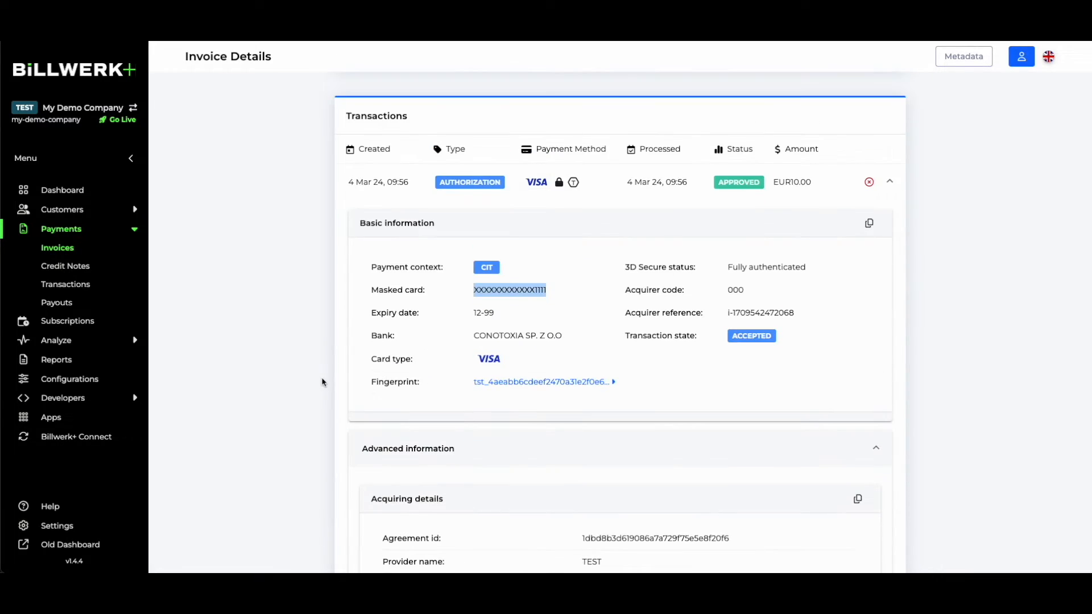
Step: Settle the authorized invoice online for a partial amount of EUR 5
scroll(322, 383, "up", 4)
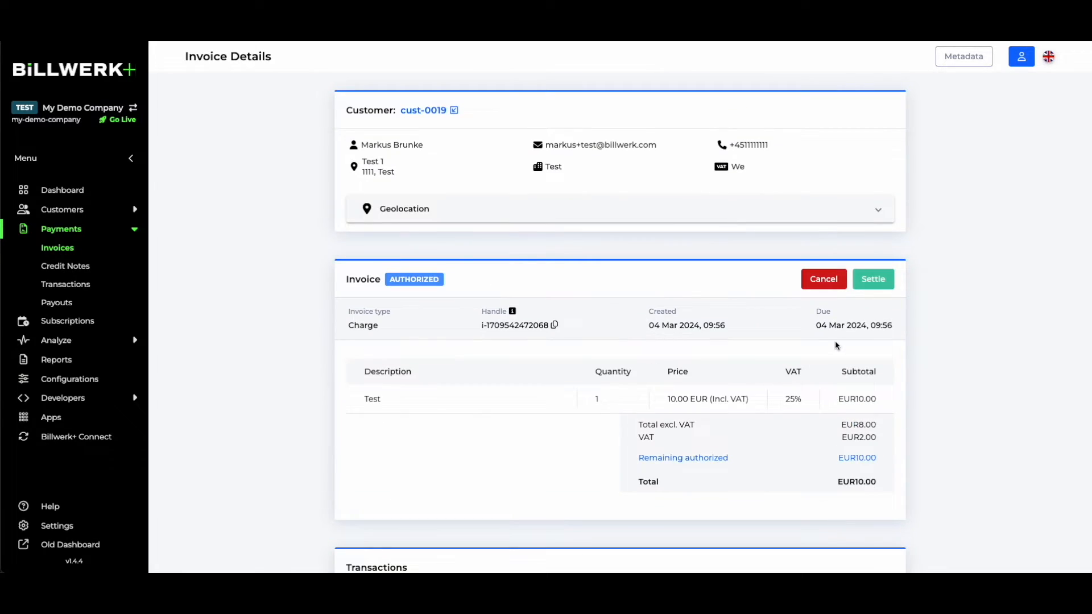
left_click(866, 285)
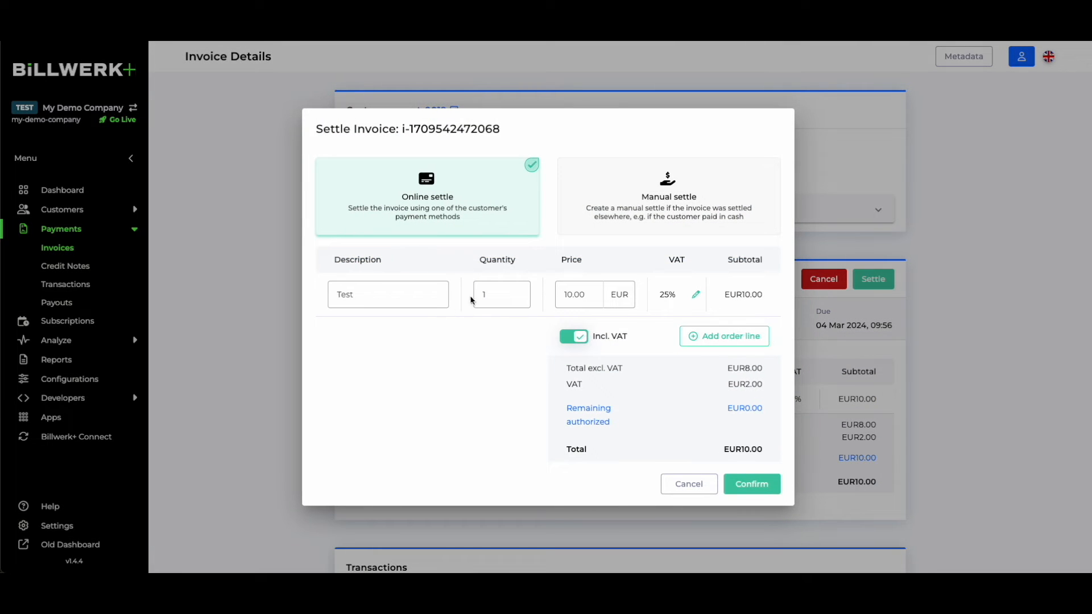
left_click_drag(588, 289, 571, 290)
type("5")
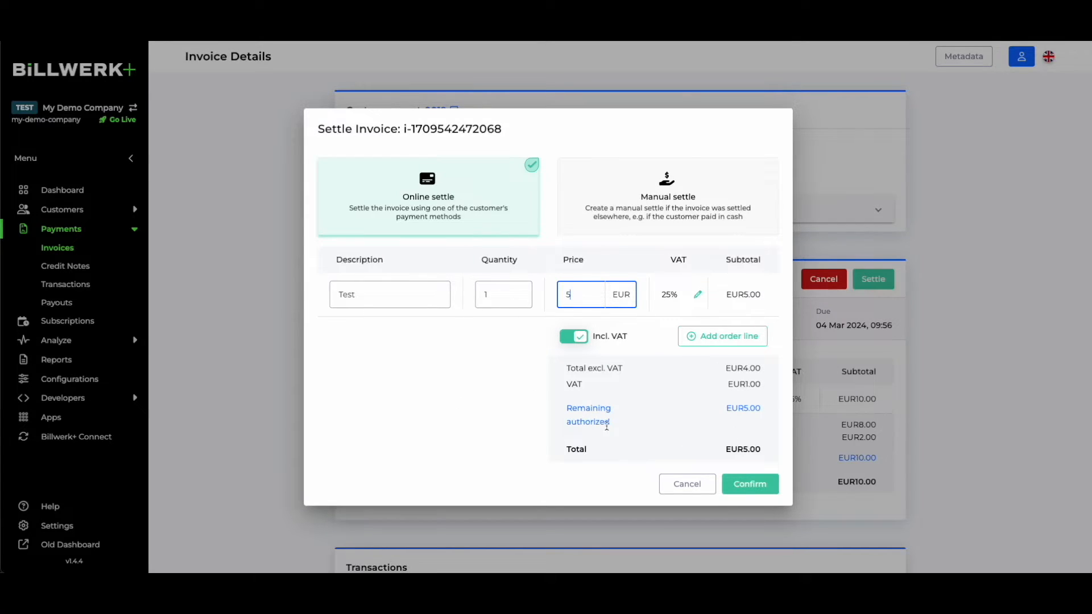
left_click(750, 485)
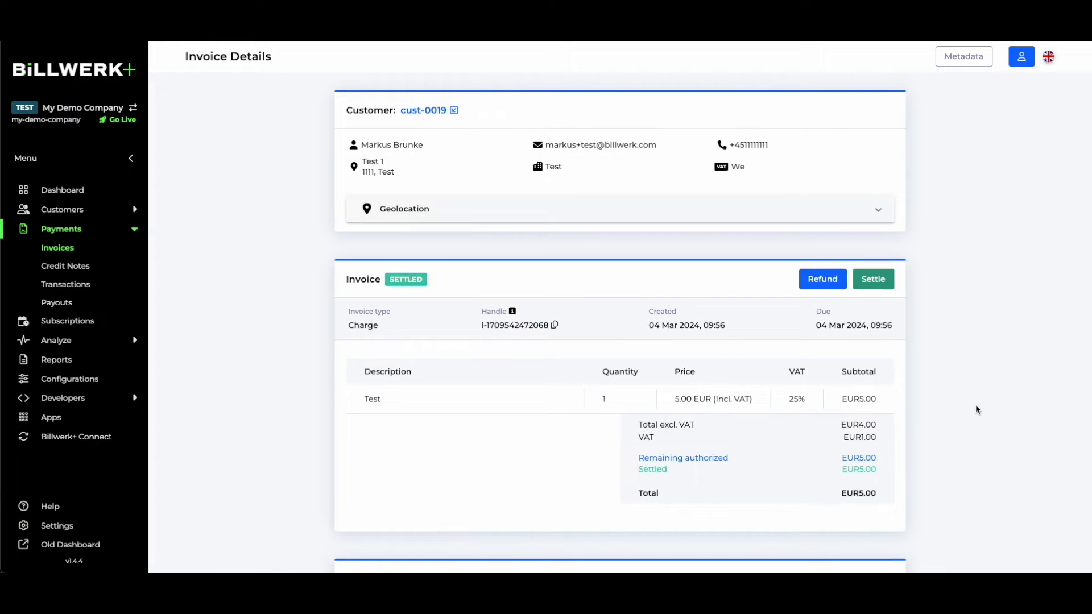
Step: Check the invoice's settled and remaining authorized amounts and the new settle entry among its transactions
scroll(941, 455, "down", 2)
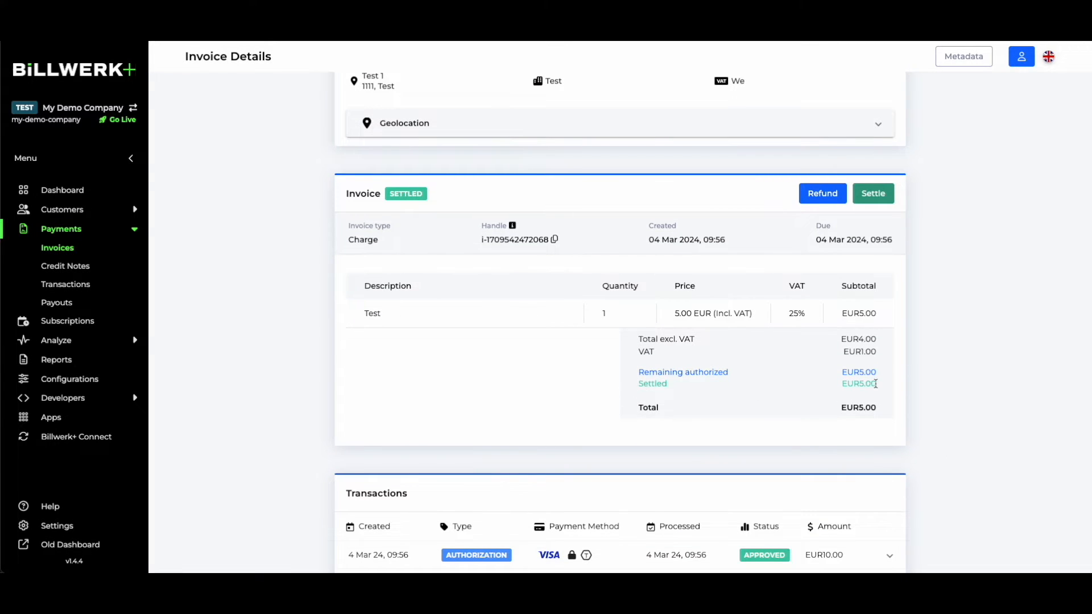
double_click(860, 384)
triple_click(694, 372)
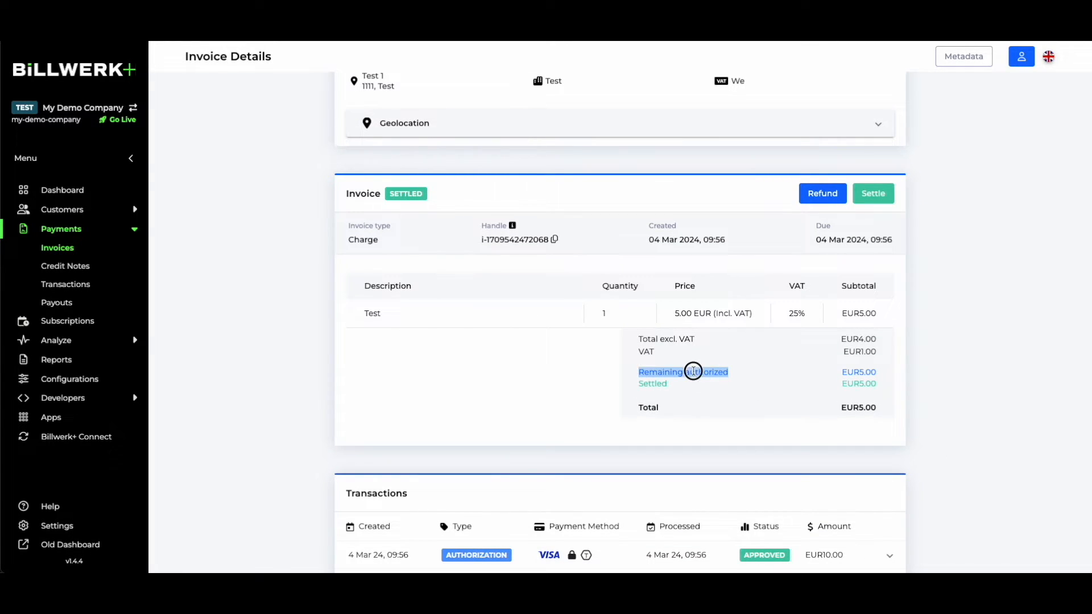
double_click(849, 373)
scroll(976, 390, "down", 3)
left_click(835, 452)
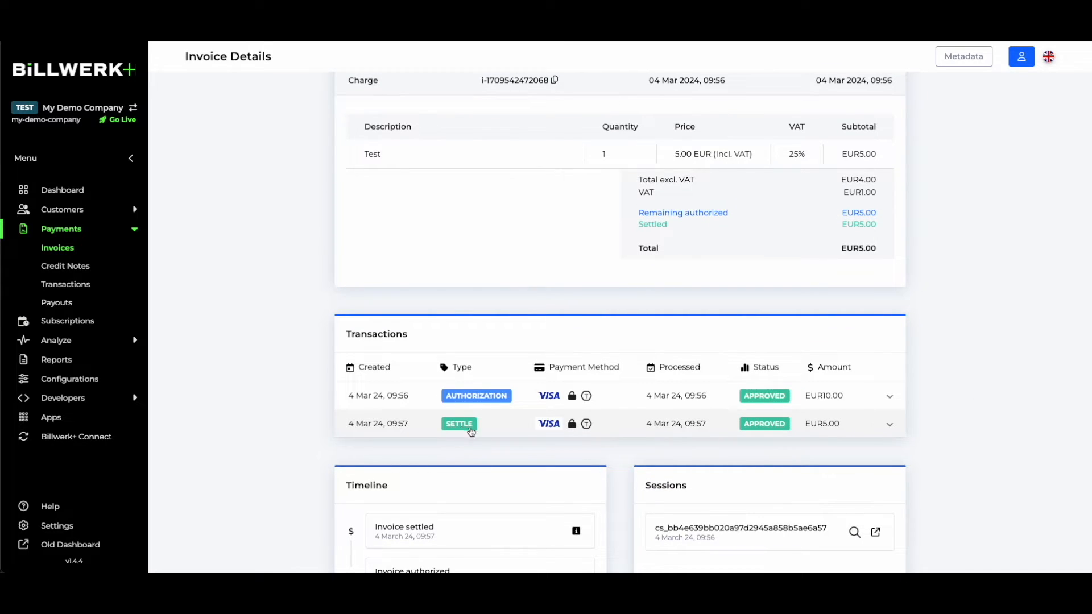
left_click(842, 428)
left_click(890, 428)
Step: Refund the full EUR5.00 of the settled invoice online to the customer's payment method
scroll(949, 326, "up", 5)
scroll(947, 338, "down", 1)
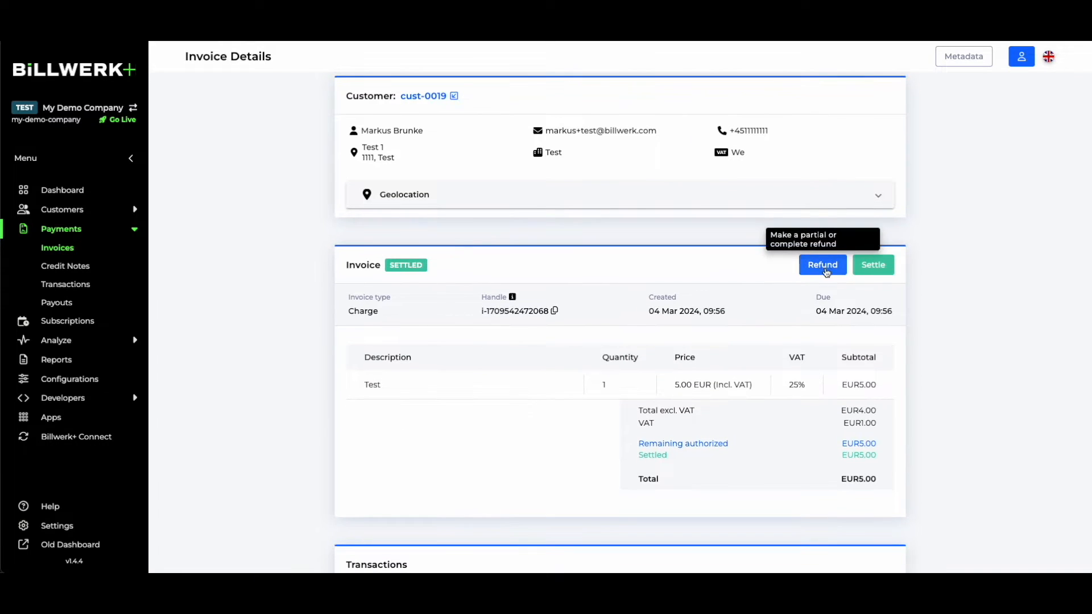
left_click(824, 265)
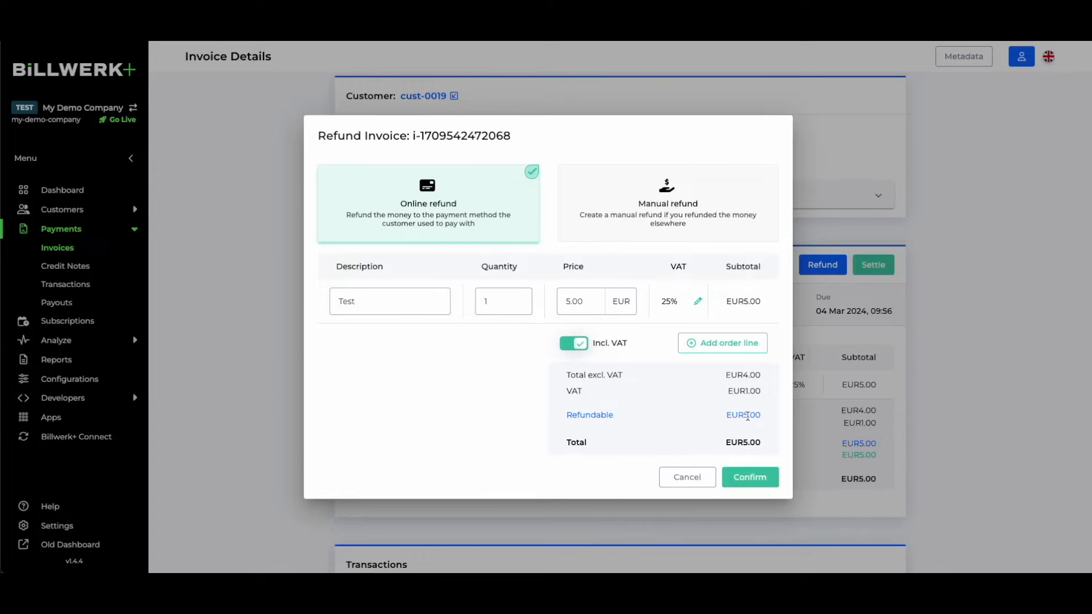
left_click(735, 477)
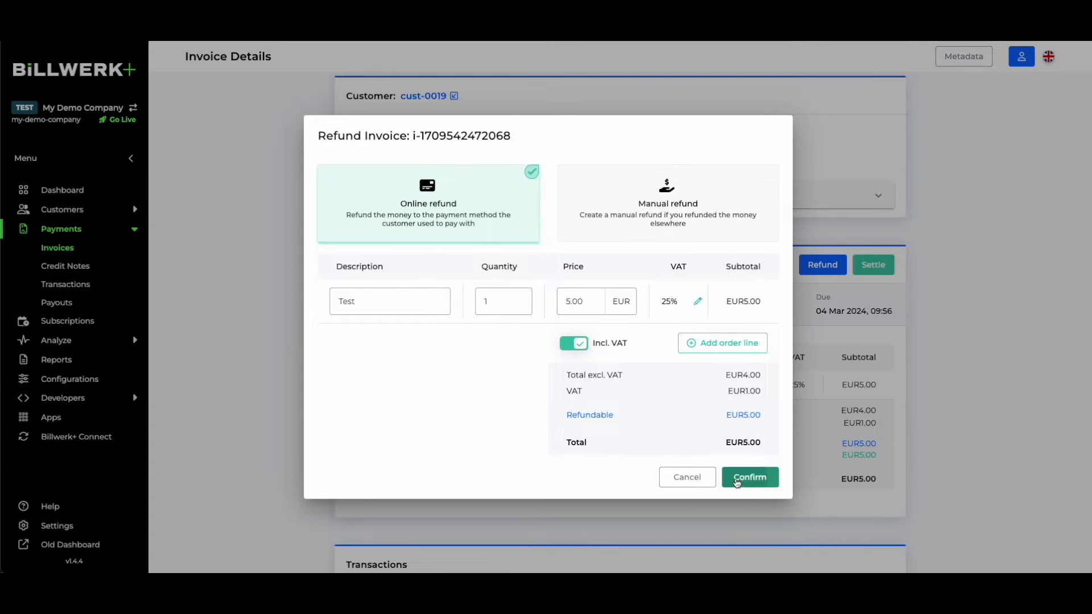
Step: Review the invoice's totals after the refund, expand and collapse its refund entry, and examine the transactions and timeline
scroll(978, 379, "down", 4)
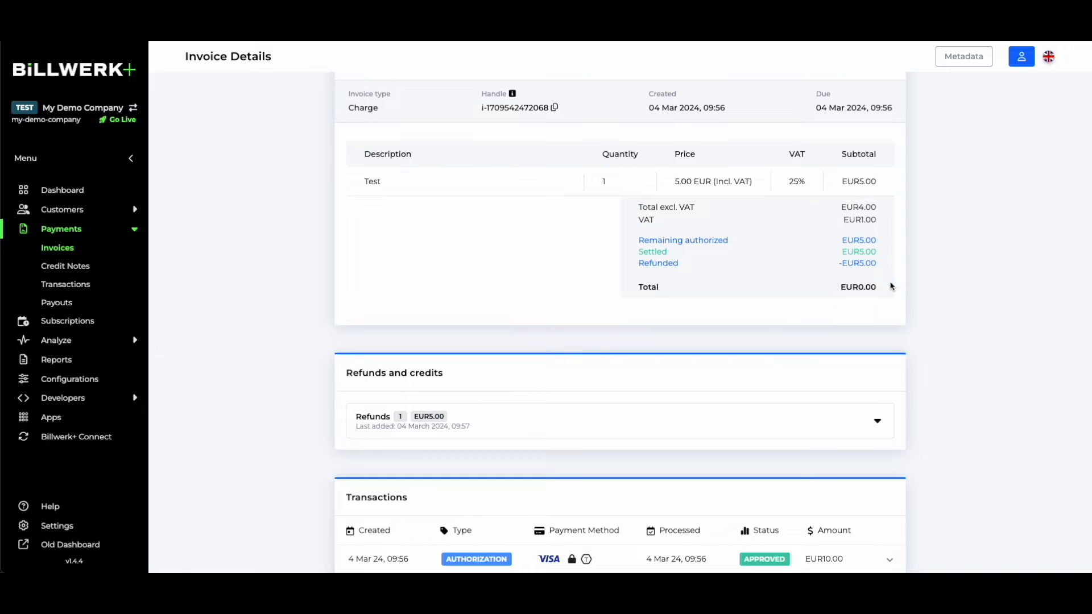
scroll(625, 381, "down", 2)
left_click(578, 335)
left_click(563, 334)
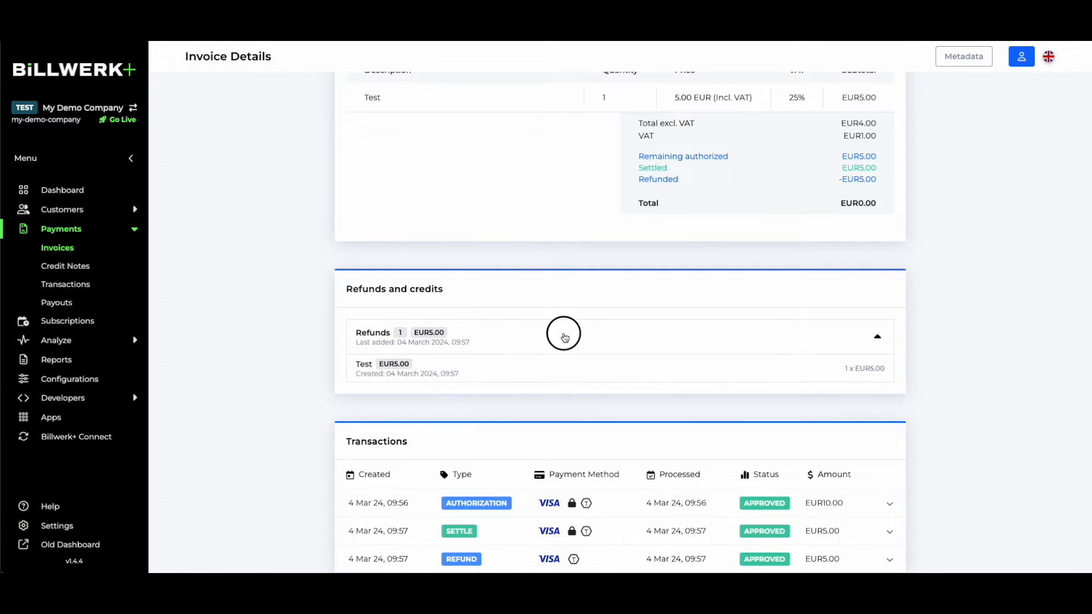
scroll(443, 415, "down", 2)
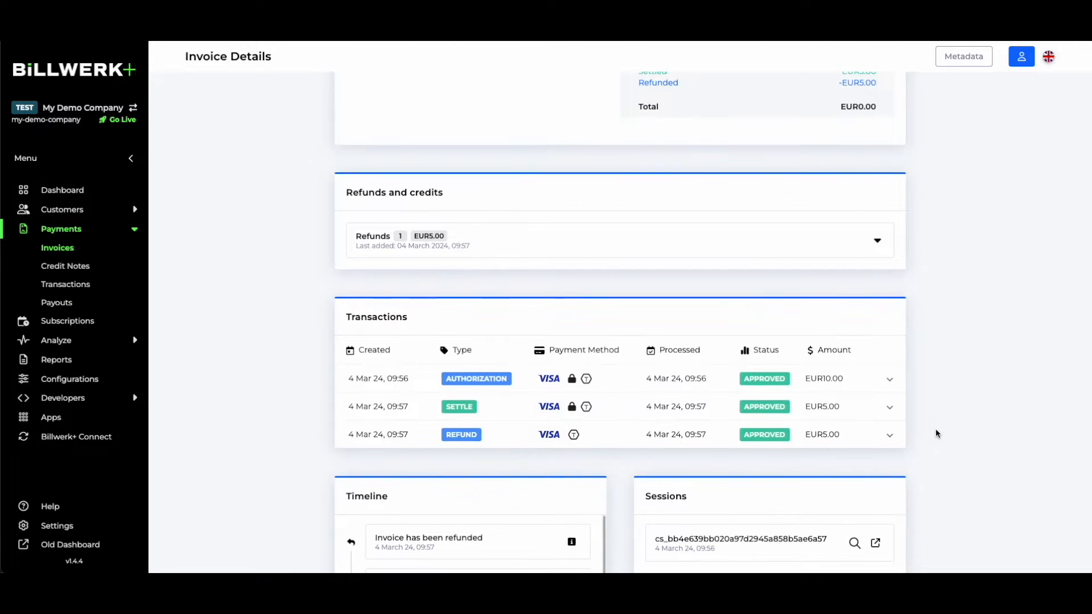
scroll(936, 429, "down", 3)
scroll(485, 444, "down", 1)
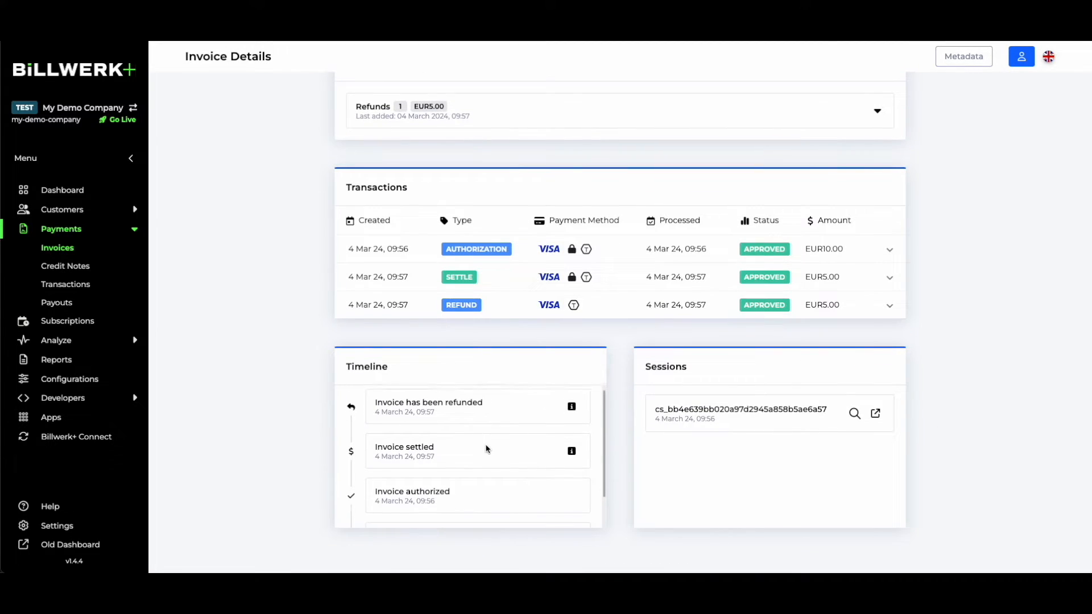
scroll(486, 441, "up", 1)
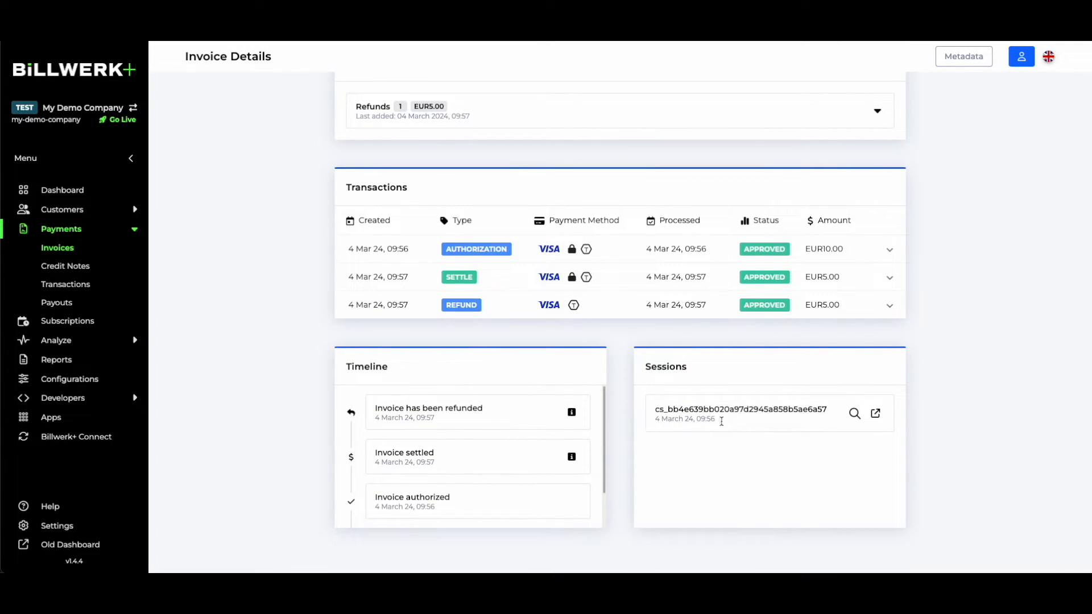
Step: Inspect the checkout session's details and event list, view its payment page, and return to the invoice
left_click_drag(645, 371, 712, 373)
left_click(855, 413)
left_click(597, 414)
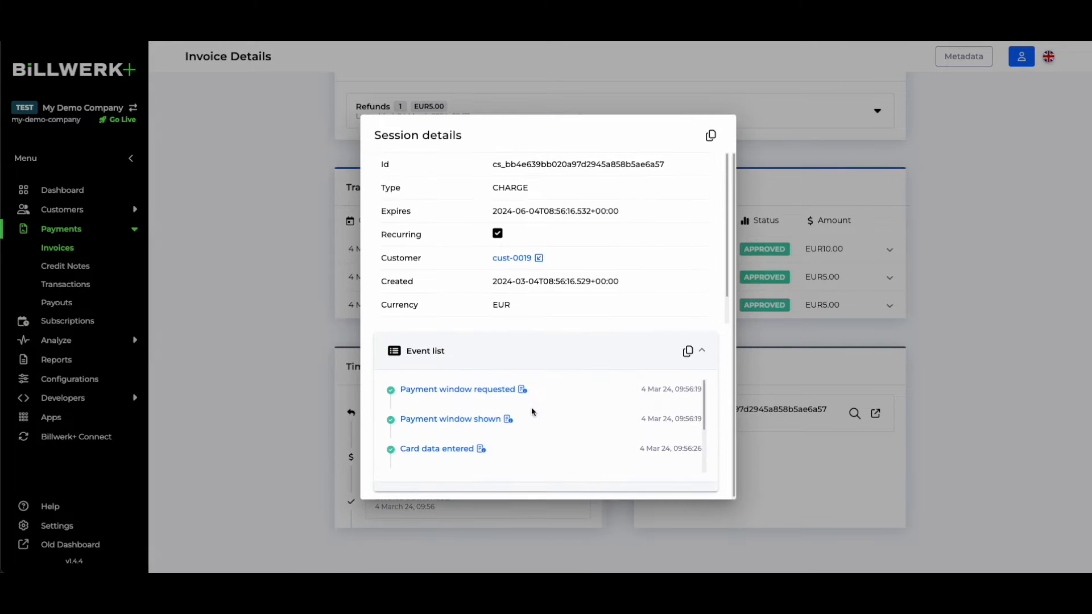
scroll(578, 405, "up", 3)
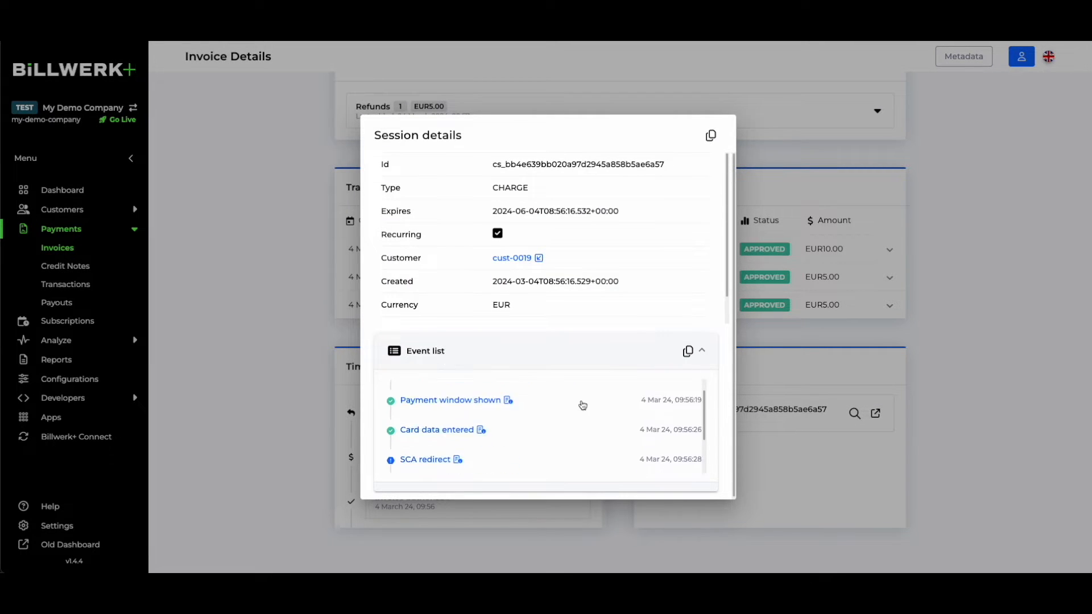
left_click(963, 428)
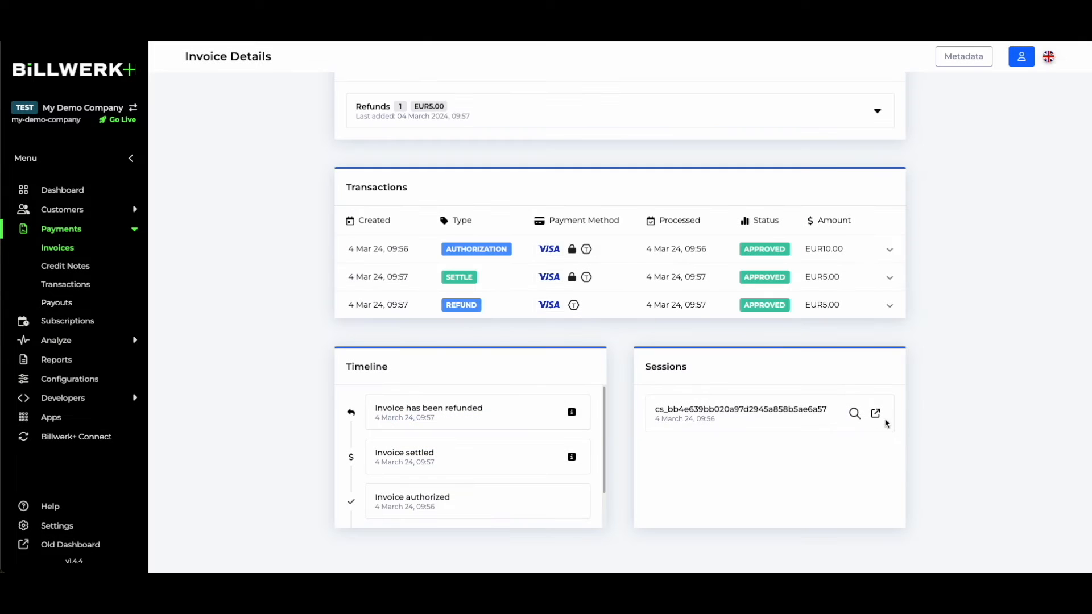
left_click(876, 415)
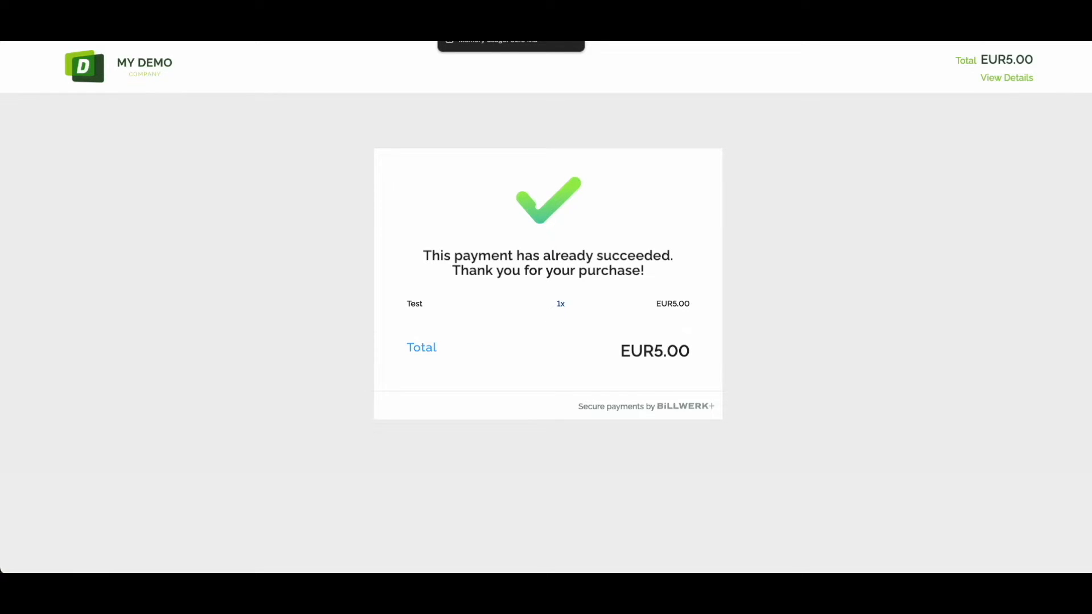
left_click(523, 23)
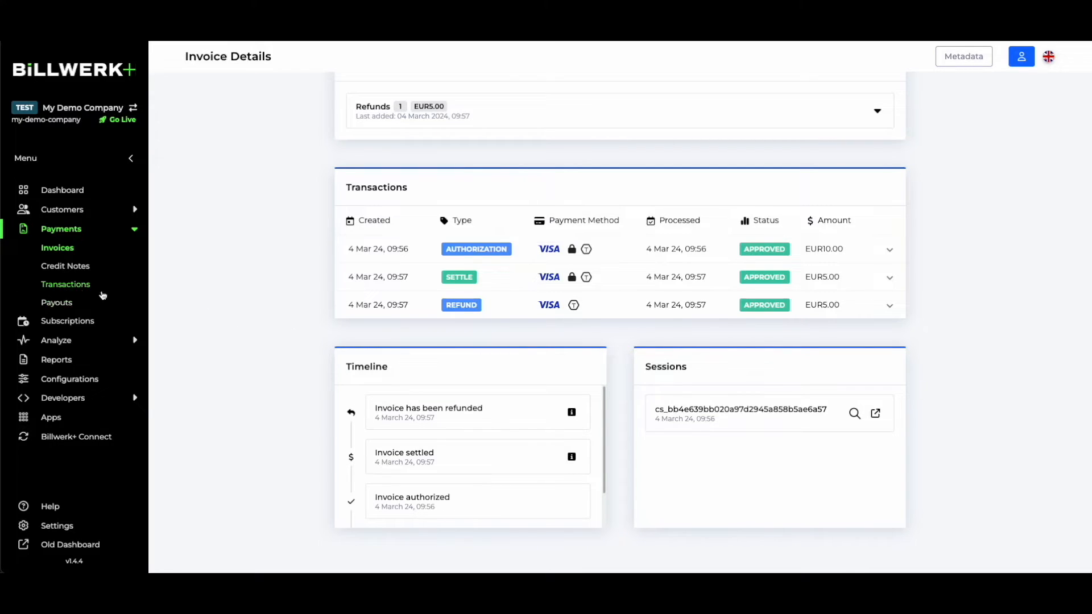
Step: Remove the Hard declined card error filter from the transactions list and open the EUR10.00 authorization
left_click(56, 287)
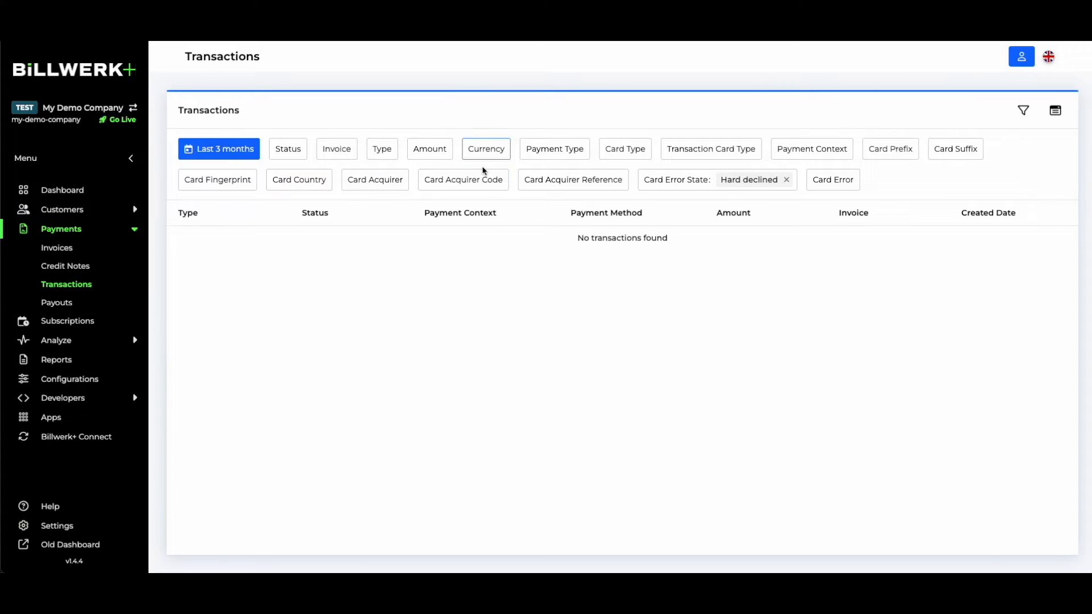
left_click(787, 180)
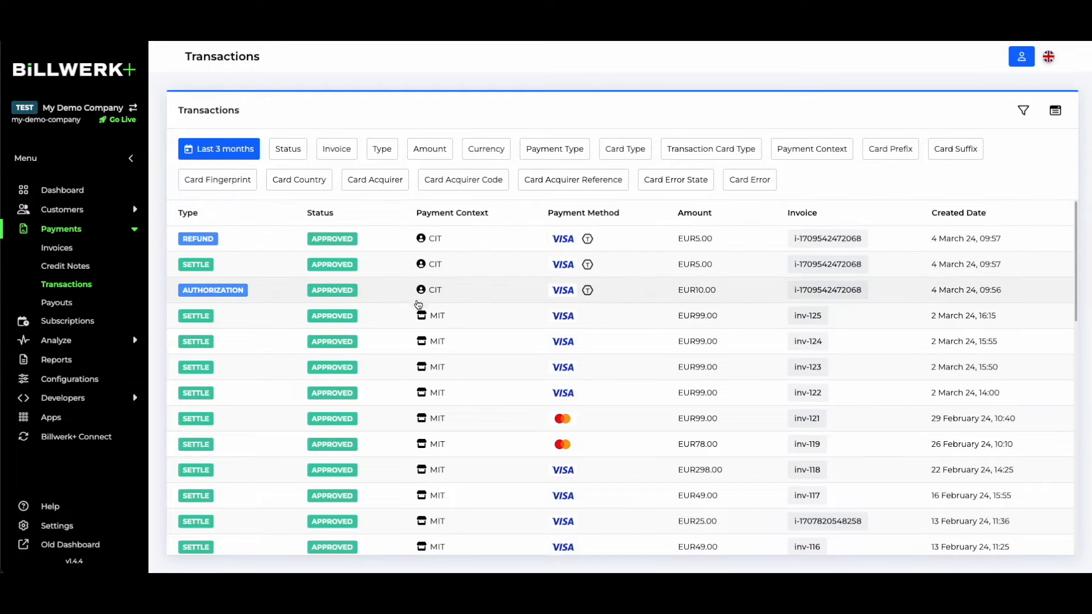
left_click(491, 293)
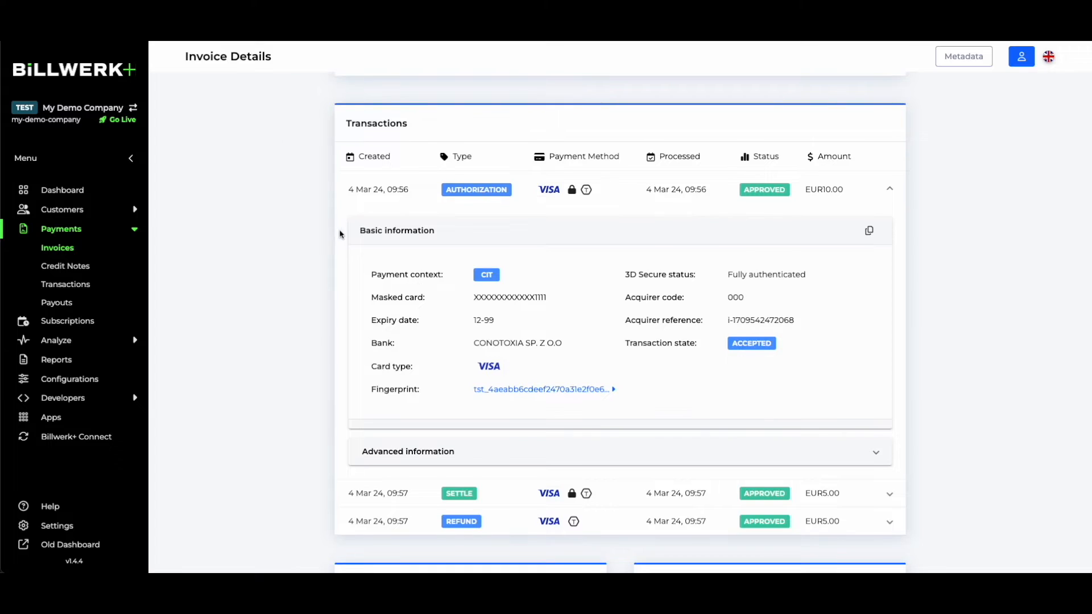
Step: Open the invoice's customer record and review its invoices, credit notes, payouts and timeline
scroll(345, 219, "up", 8)
scroll(344, 219, "up", 3)
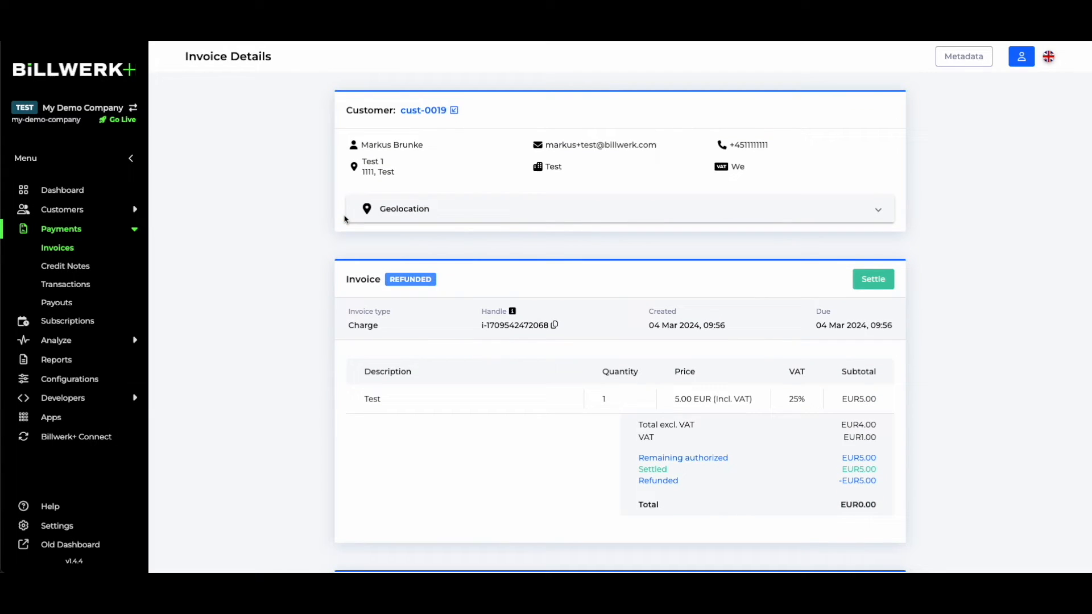
left_click(412, 109)
scroll(321, 311, "down", 5)
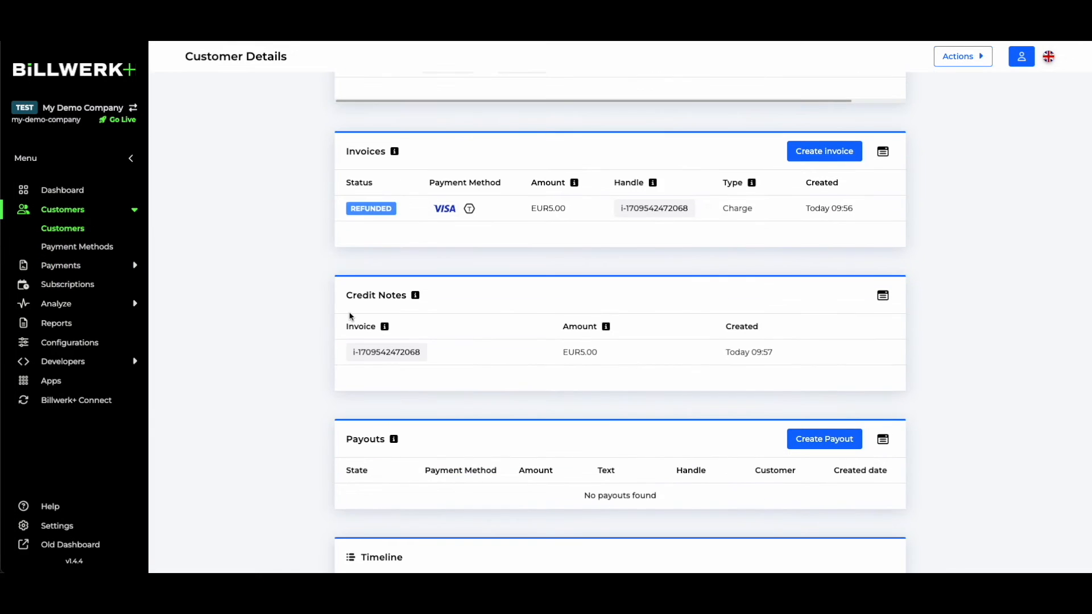
scroll(449, 378, "down", 1)
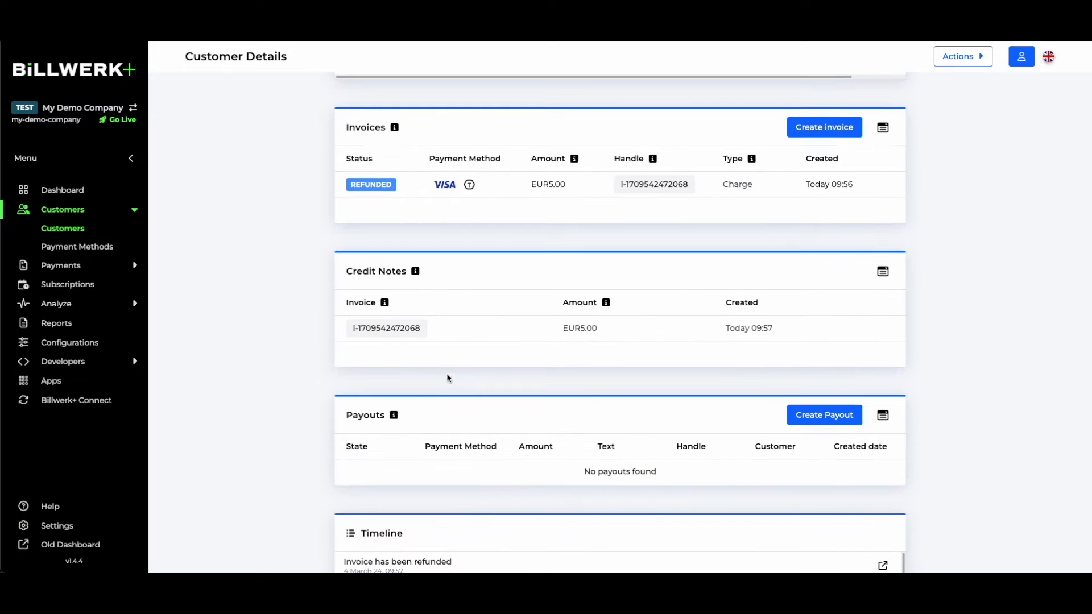
scroll(475, 346, "down", 1)
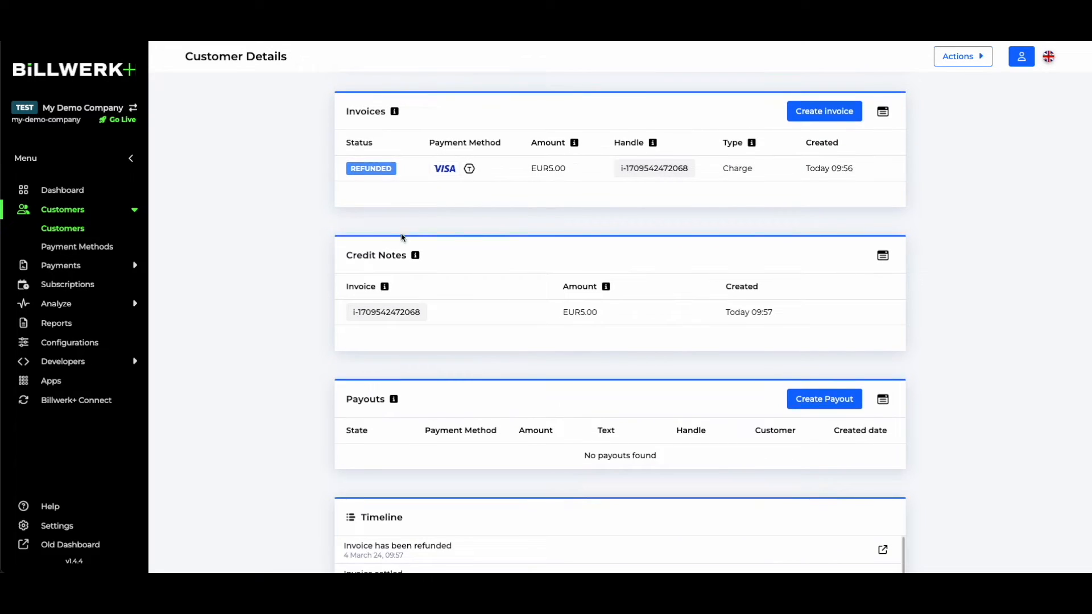
scroll(450, 245, "up", 3)
scroll(486, 405, "down", 3)
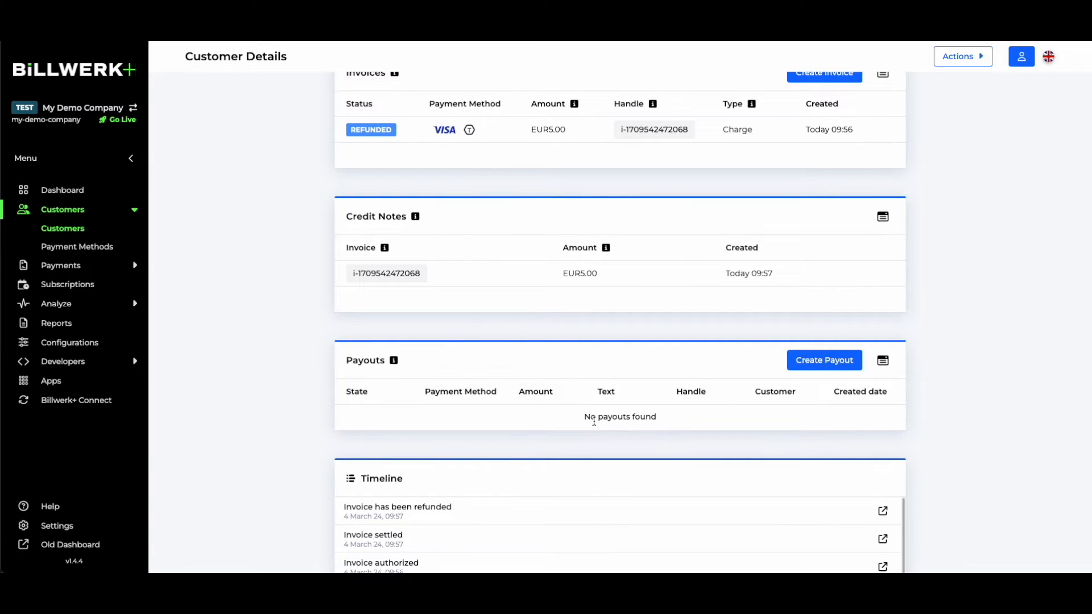
scroll(594, 422, "down", 4)
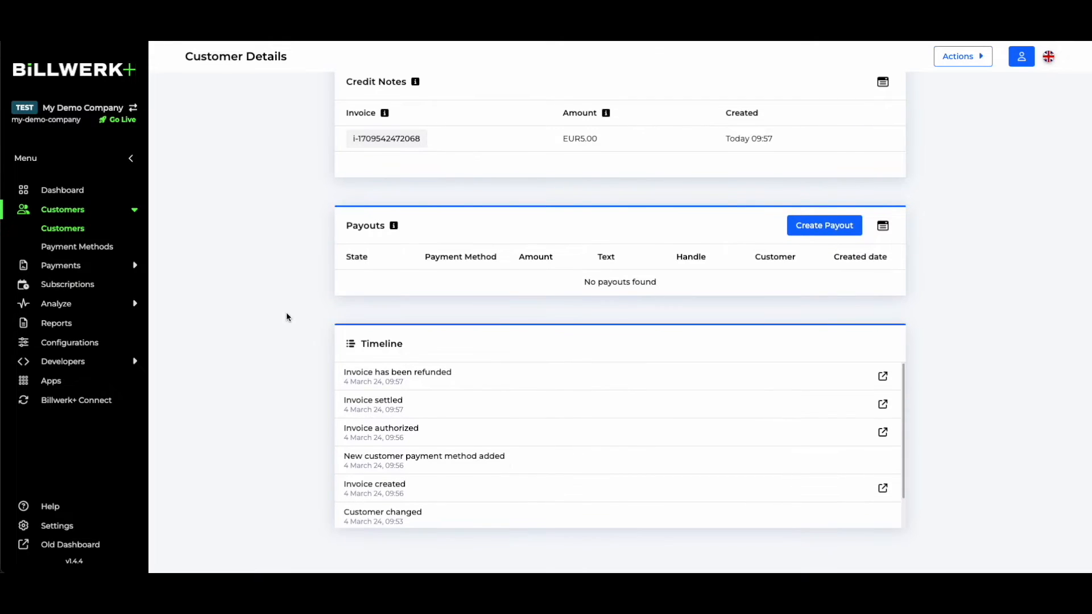
Step: View the options for adding a payment method to the customer, and close them without adding one
scroll(287, 317, "up", 10)
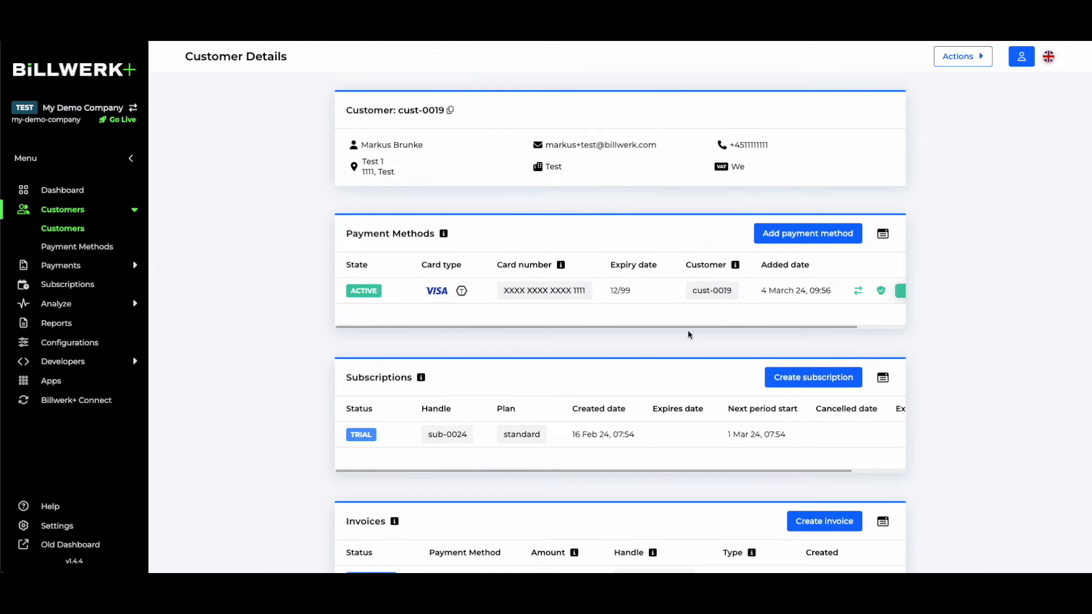
left_click(794, 230)
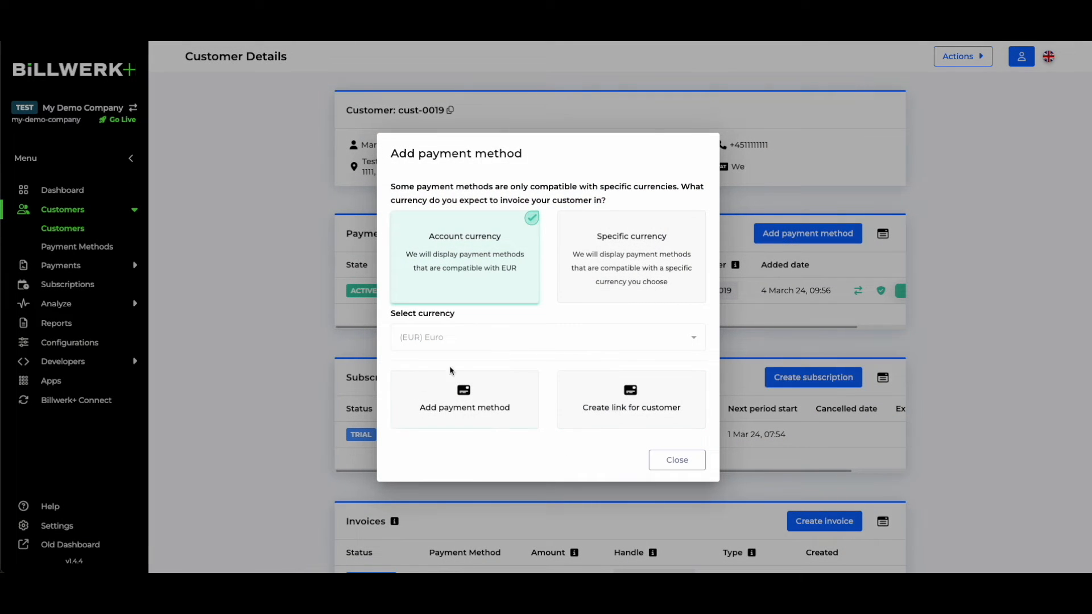
left_click(696, 468)
scroll(912, 442, "down", 3)
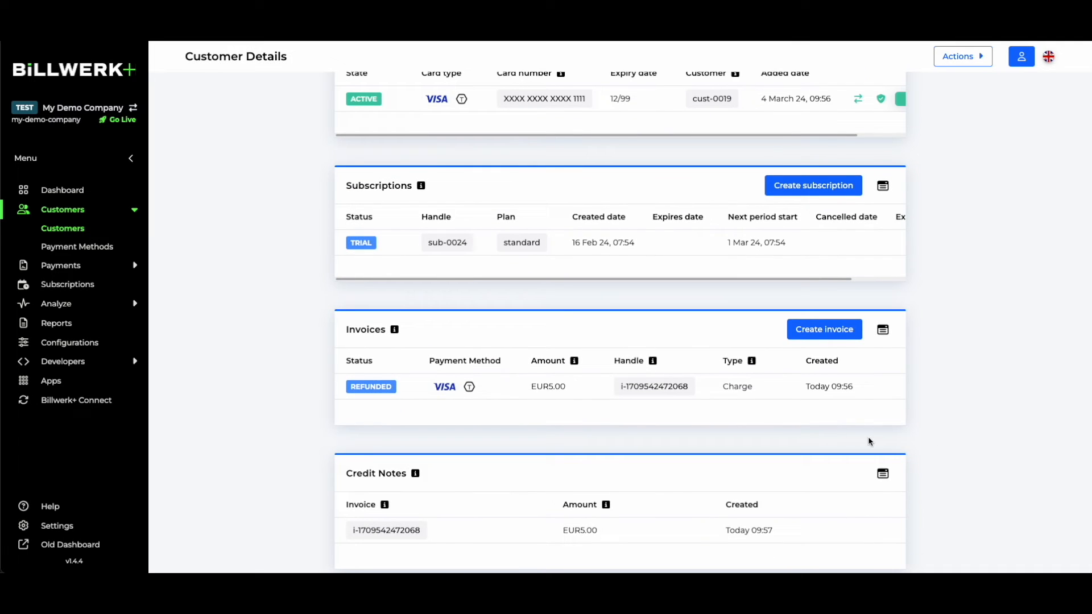
Step: Start a new invoice for the customer with an order line described as "Test" priced at EUR 10
left_click(813, 333)
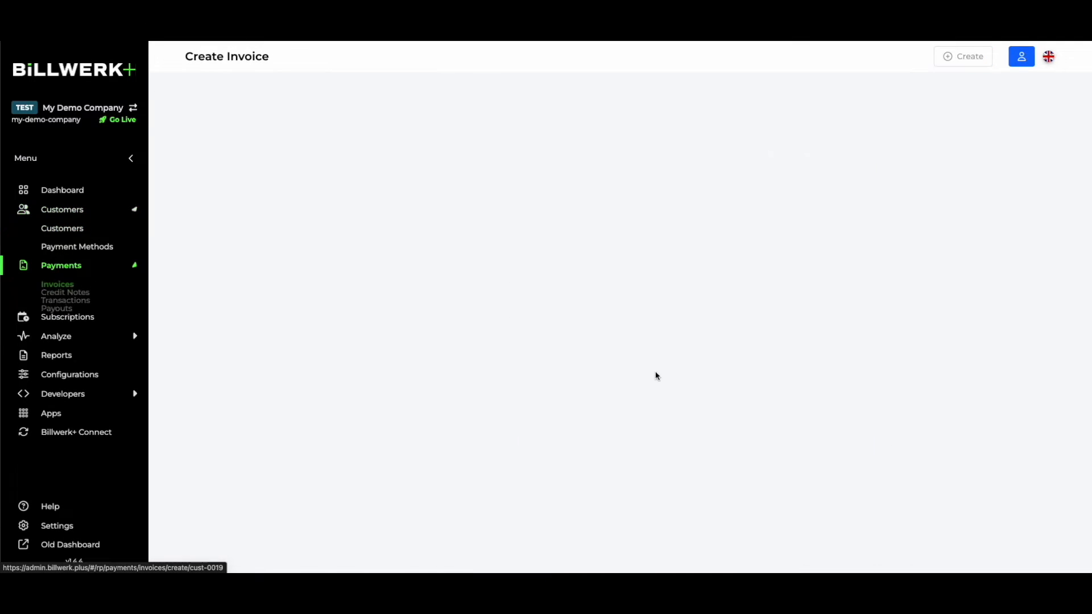
scroll(255, 464, "down", 8)
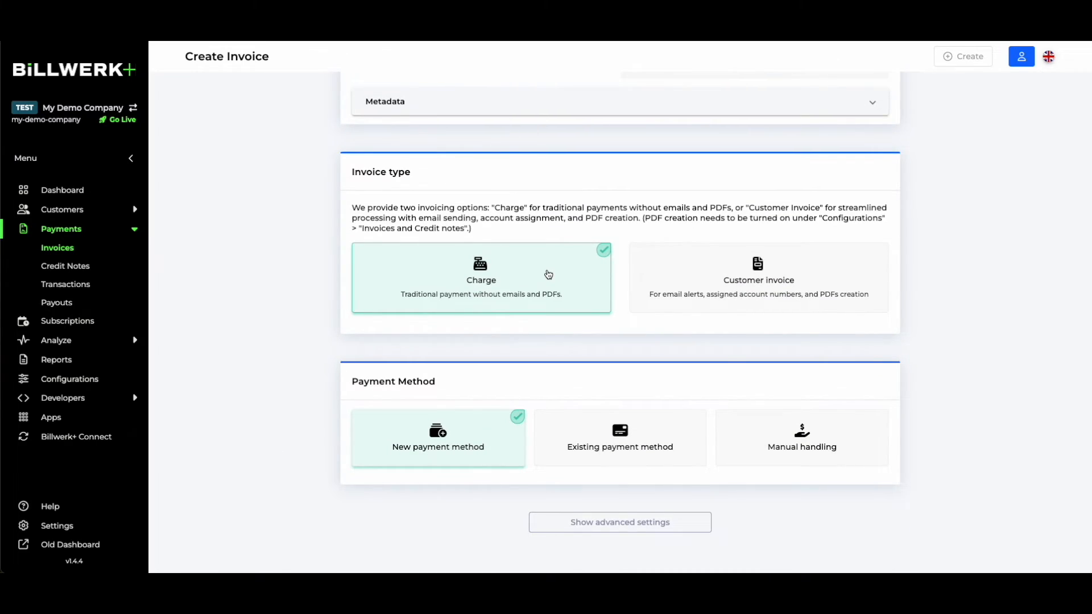
scroll(548, 275, "up", 5)
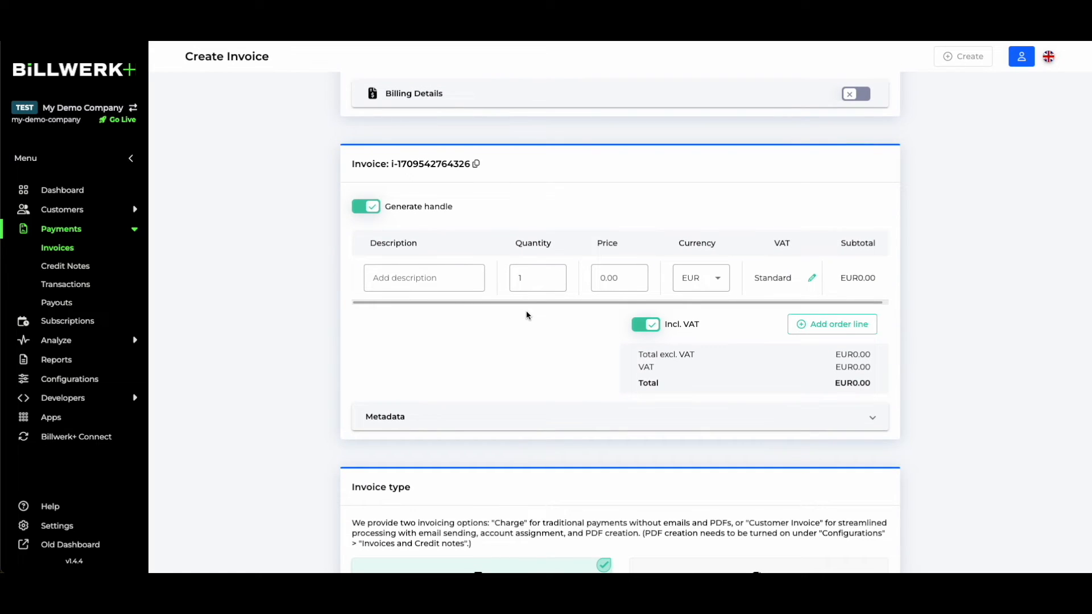
left_click(439, 283)
type("Test")
left_click(624, 272)
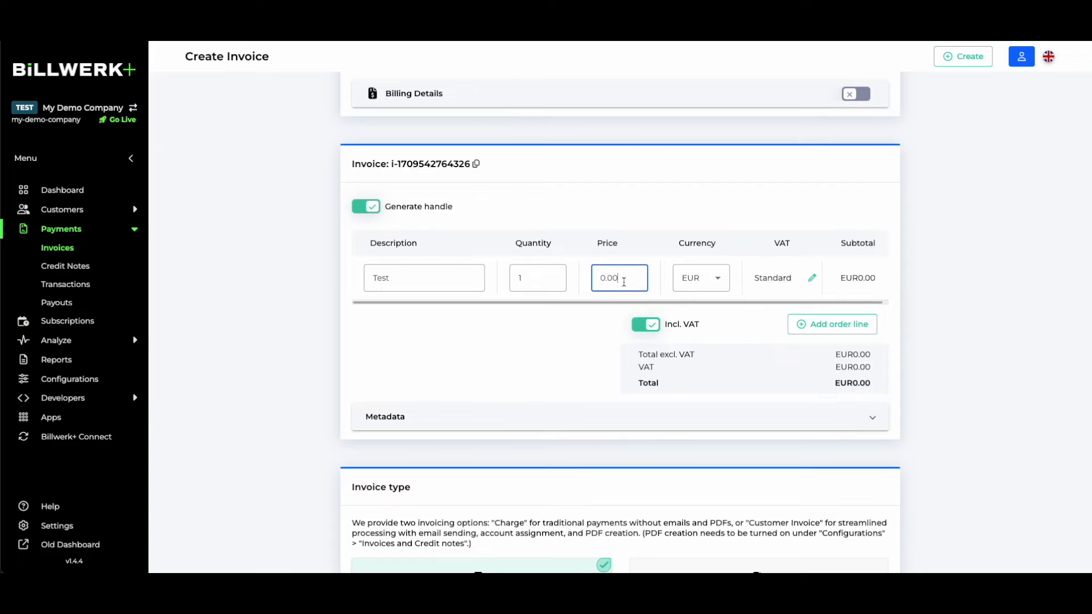
type("10")
left_click(327, 355)
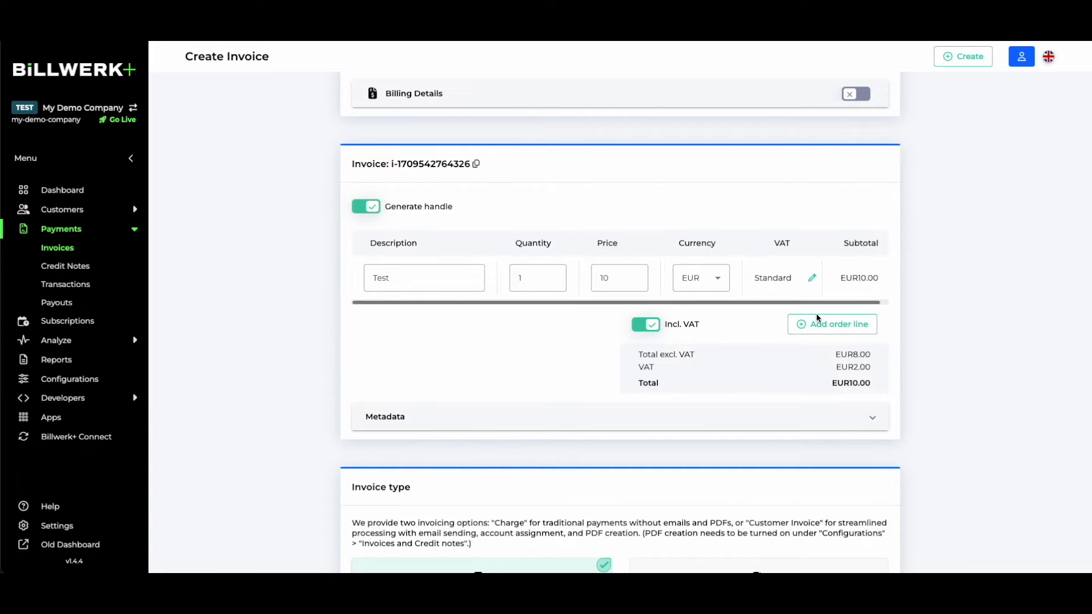
Step: Choose the customer's existing Visa card as the payment method, keeping the Charge invoice type, and create the invoice
scroll(751, 381, "down", 5)
left_click(626, 444)
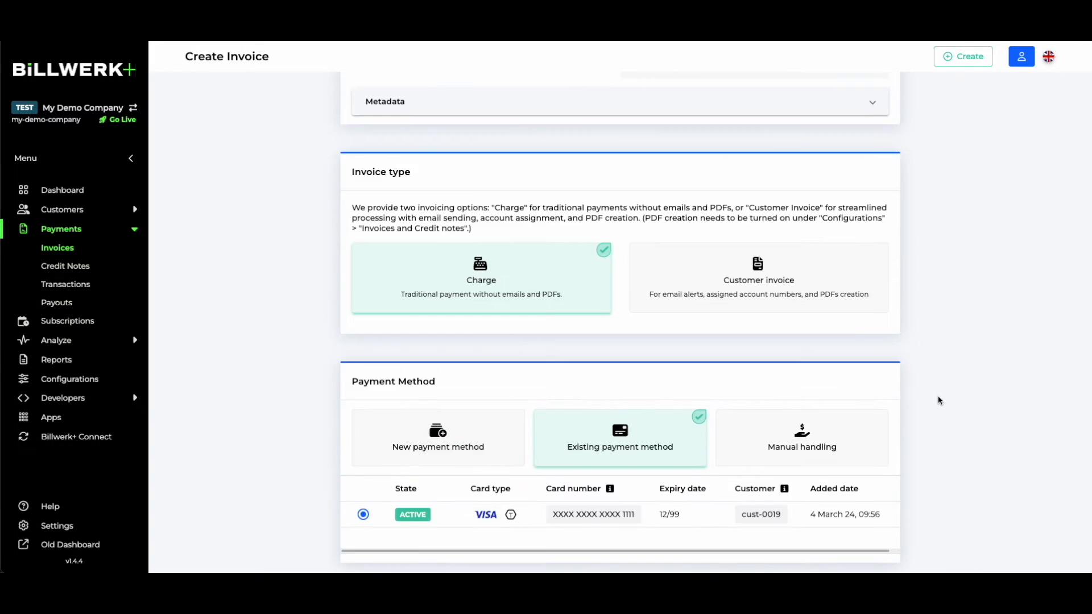
scroll(626, 444, "down", 1)
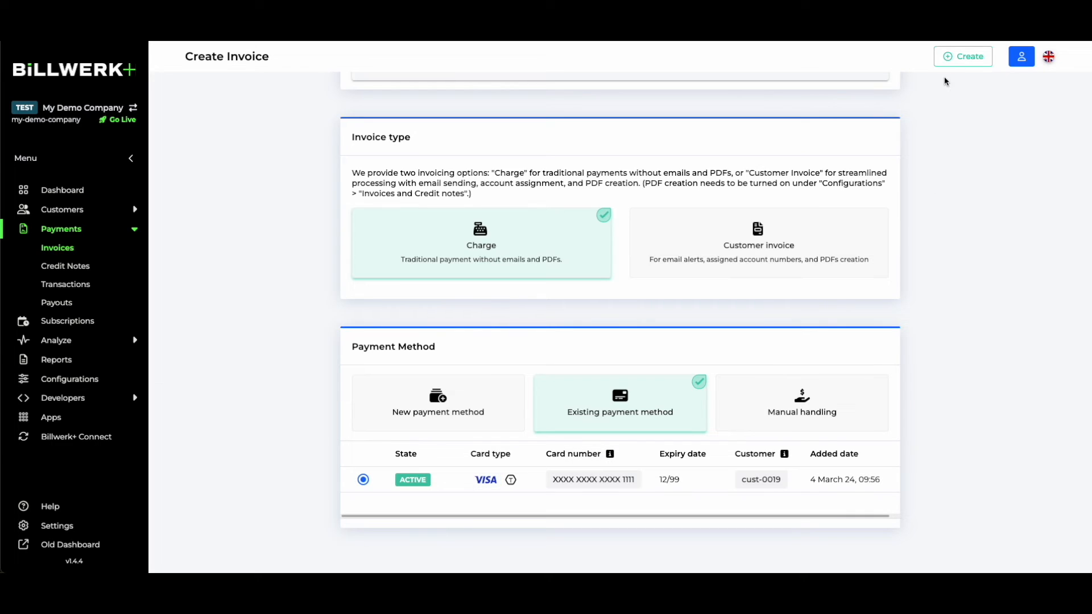
left_click(954, 62)
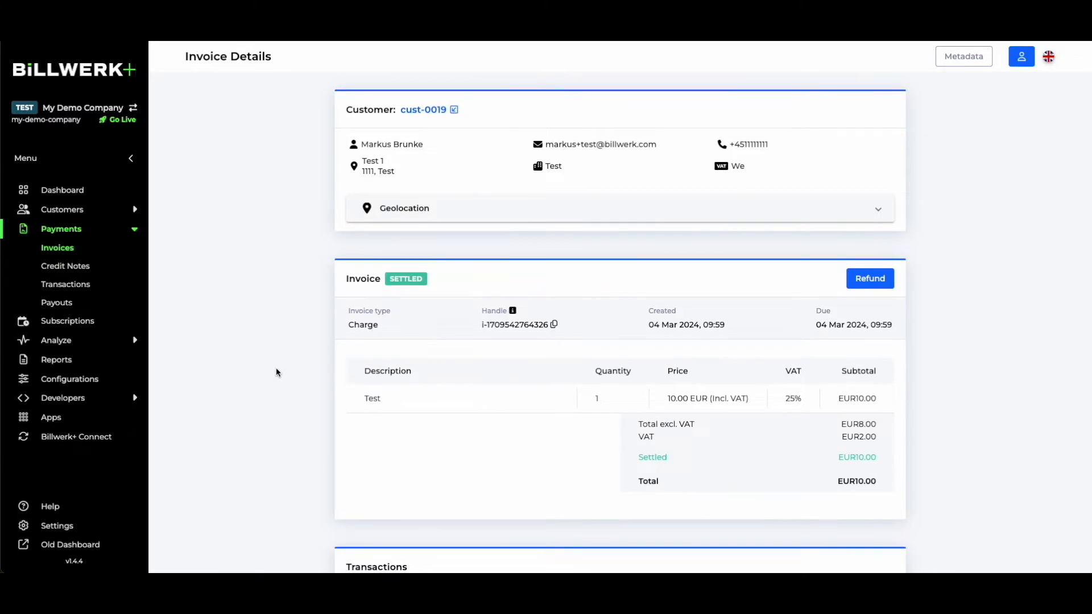
scroll(277, 372, "down", 1)
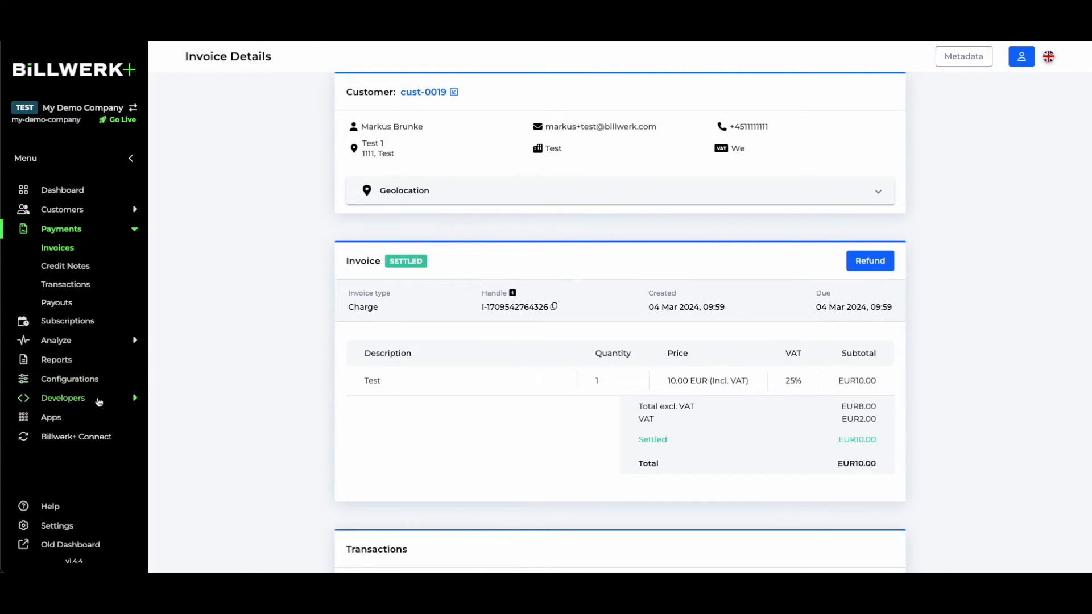
Step: Switch to the Checkout Helper from the developer tools and look through the charge session form's settings and order details
left_click(99, 402)
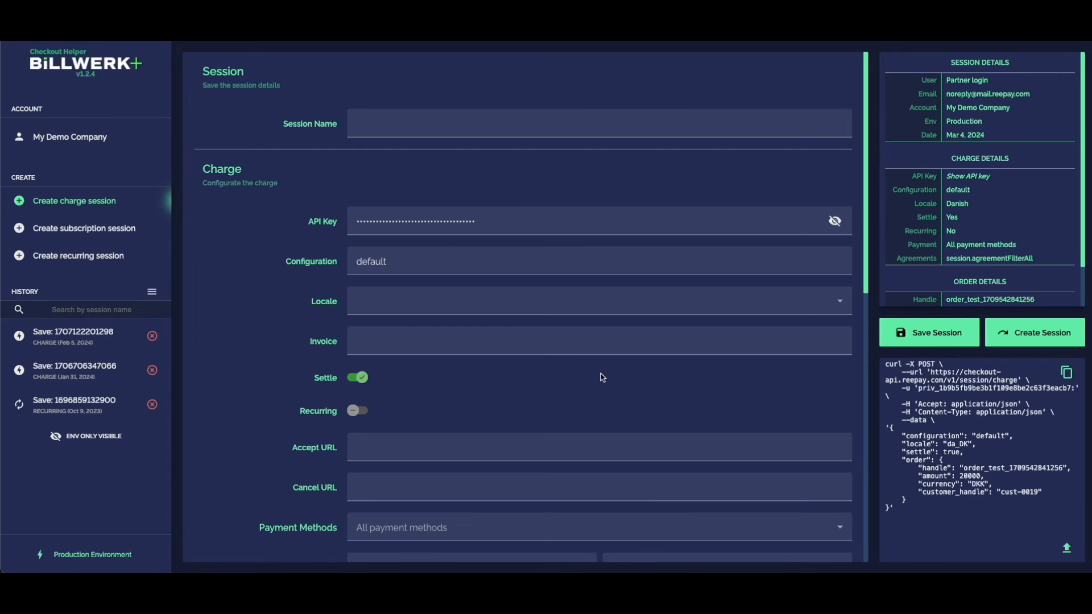
scroll(519, 362, "down", 7)
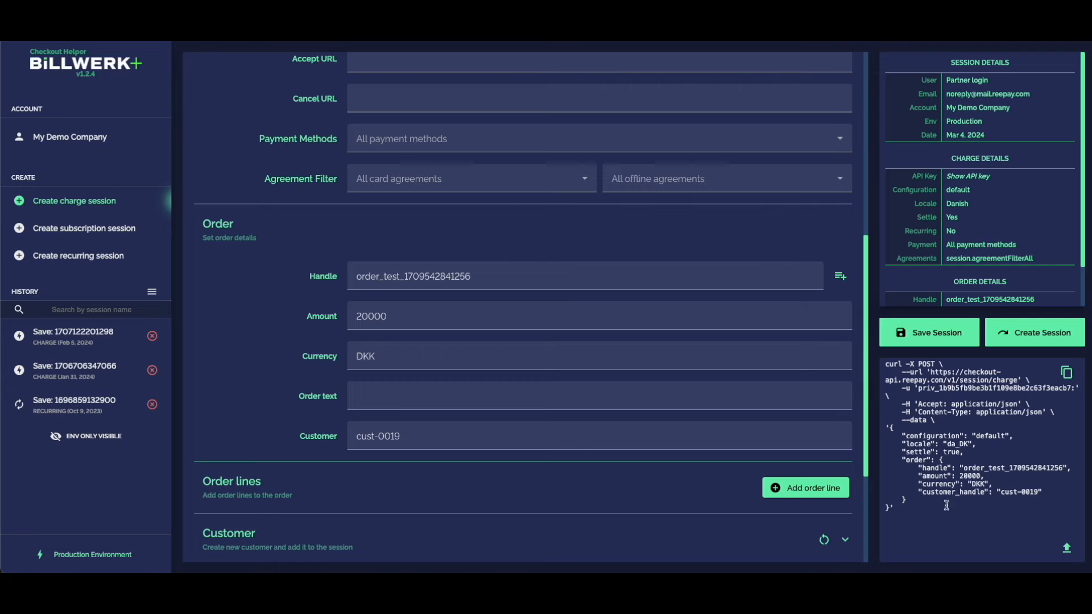
scroll(781, 387, "up", 7)
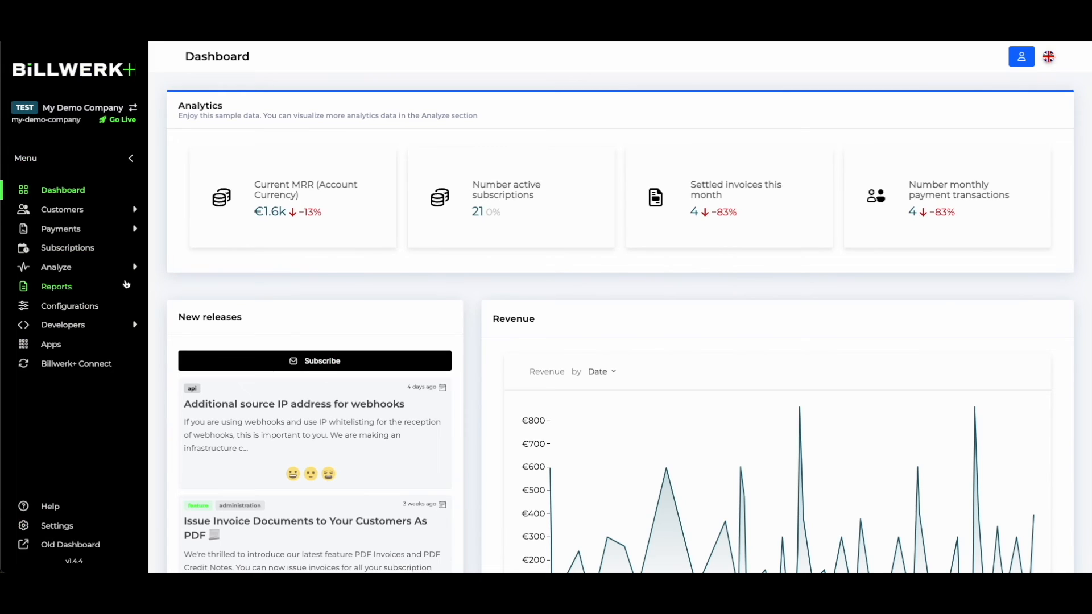
Step: Open the Payments analytics and view the payment method filter's options without choosing one
left_click(70, 275)
left_click(69, 324)
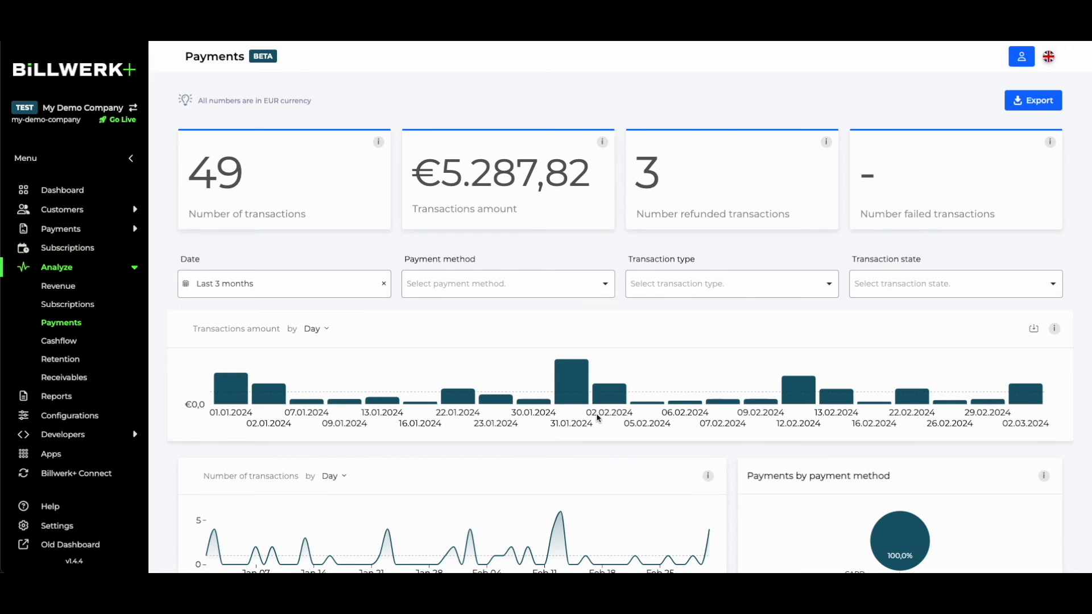
scroll(820, 430, "down", 2)
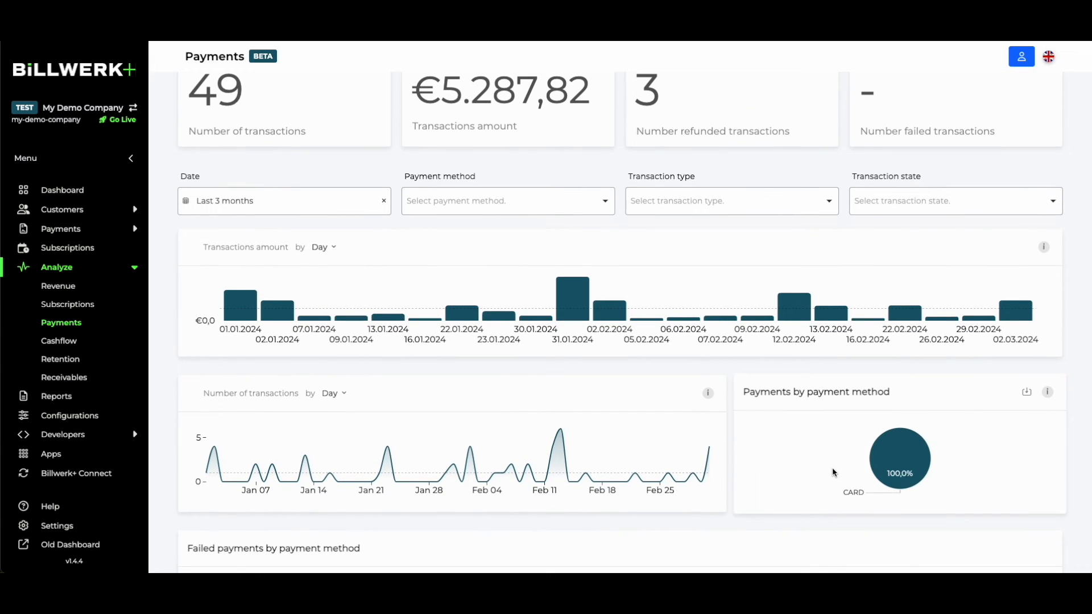
left_click(513, 207)
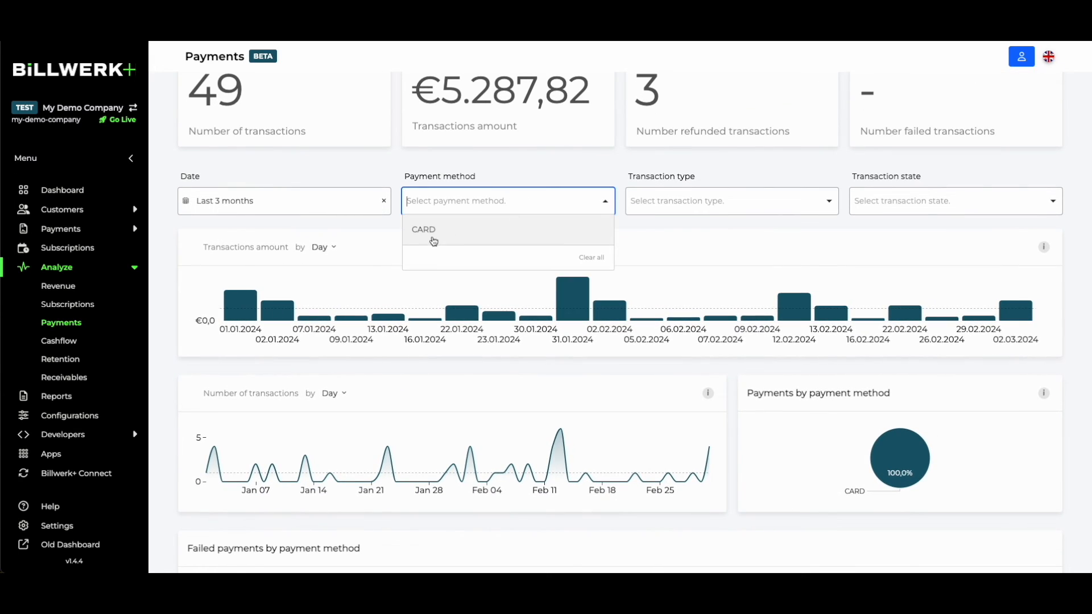
left_click(635, 171)
left_click(516, 202)
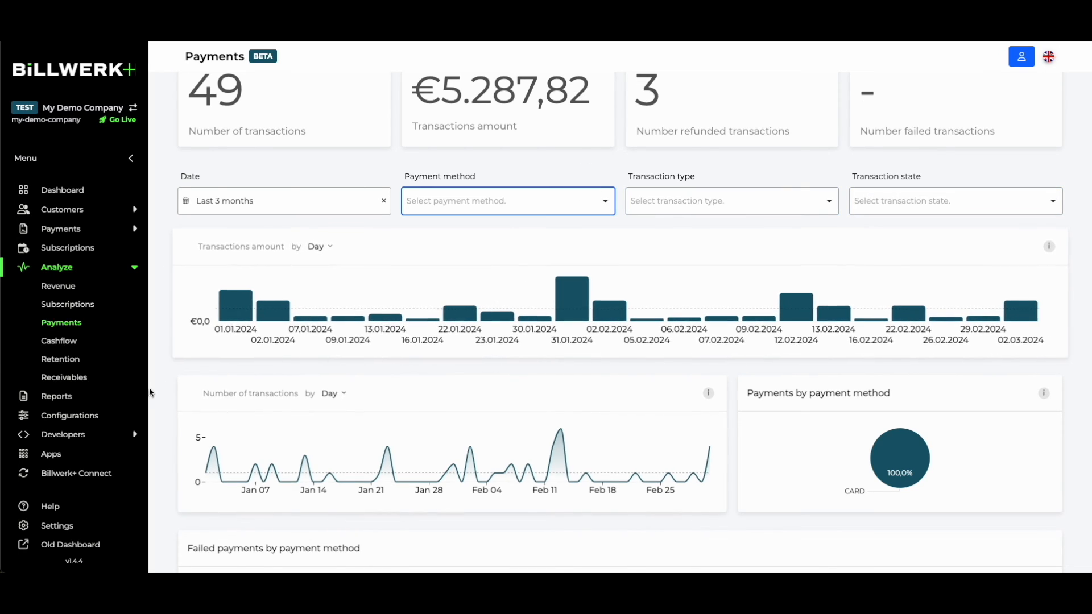
Step: Review the payment analytics charts, including transactions by day, payments by payment method and failed payments
scroll(163, 391, "down", 2)
scroll(162, 391, "down", 2)
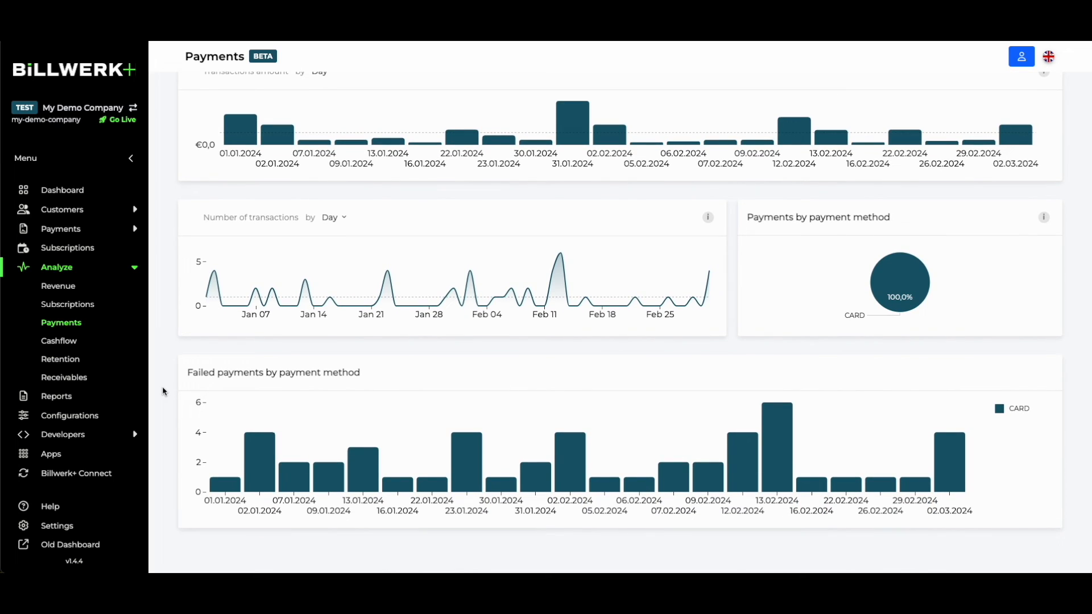
scroll(162, 392, "up", 2)
scroll(163, 391, "up", 2)
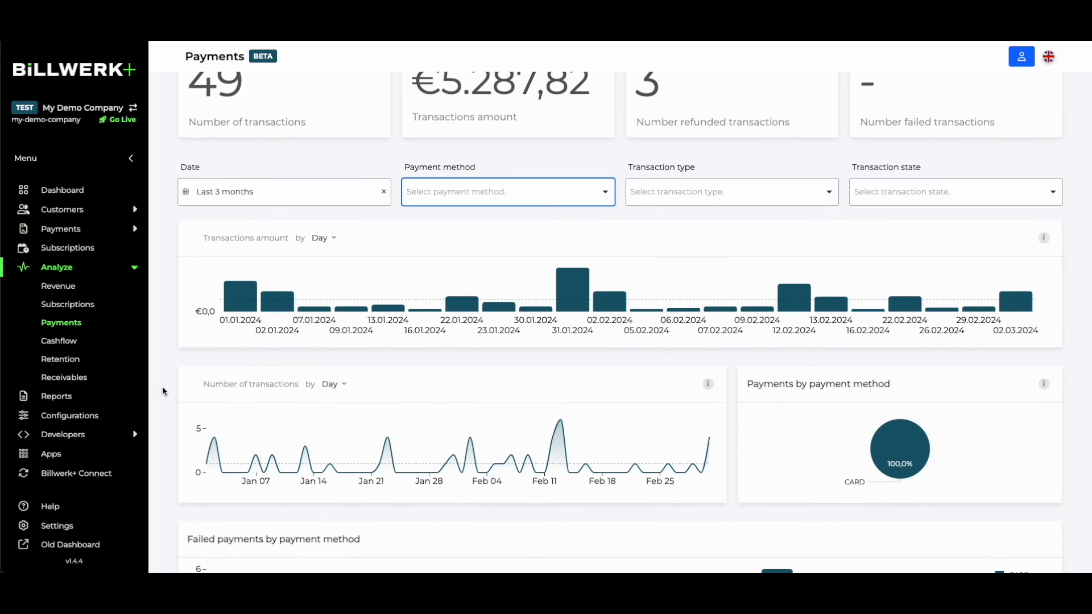
scroll(162, 391, "up", 1)
scroll(162, 392, "up", 1)
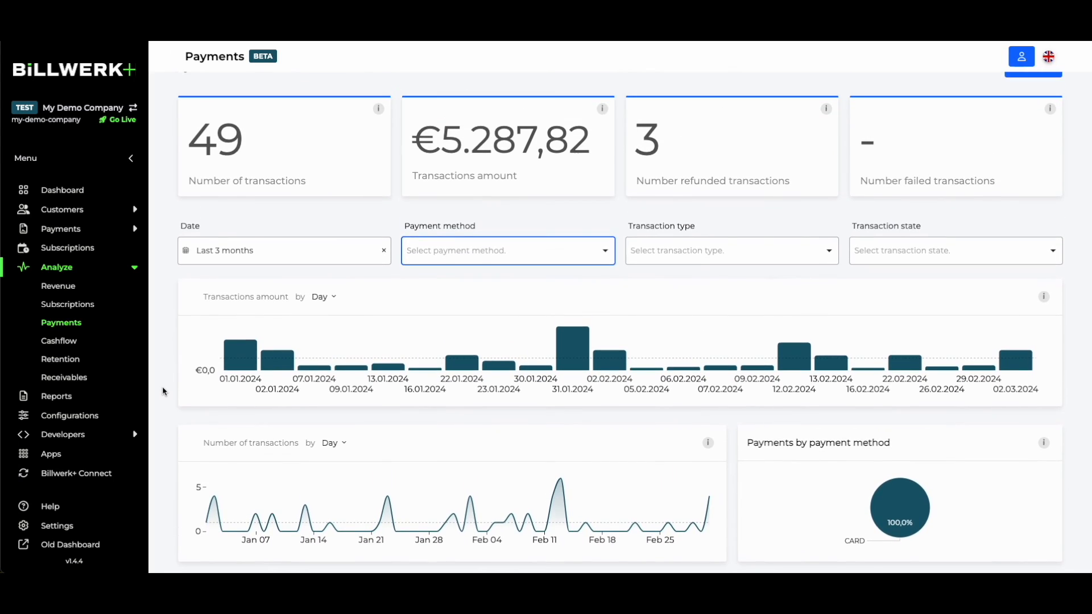